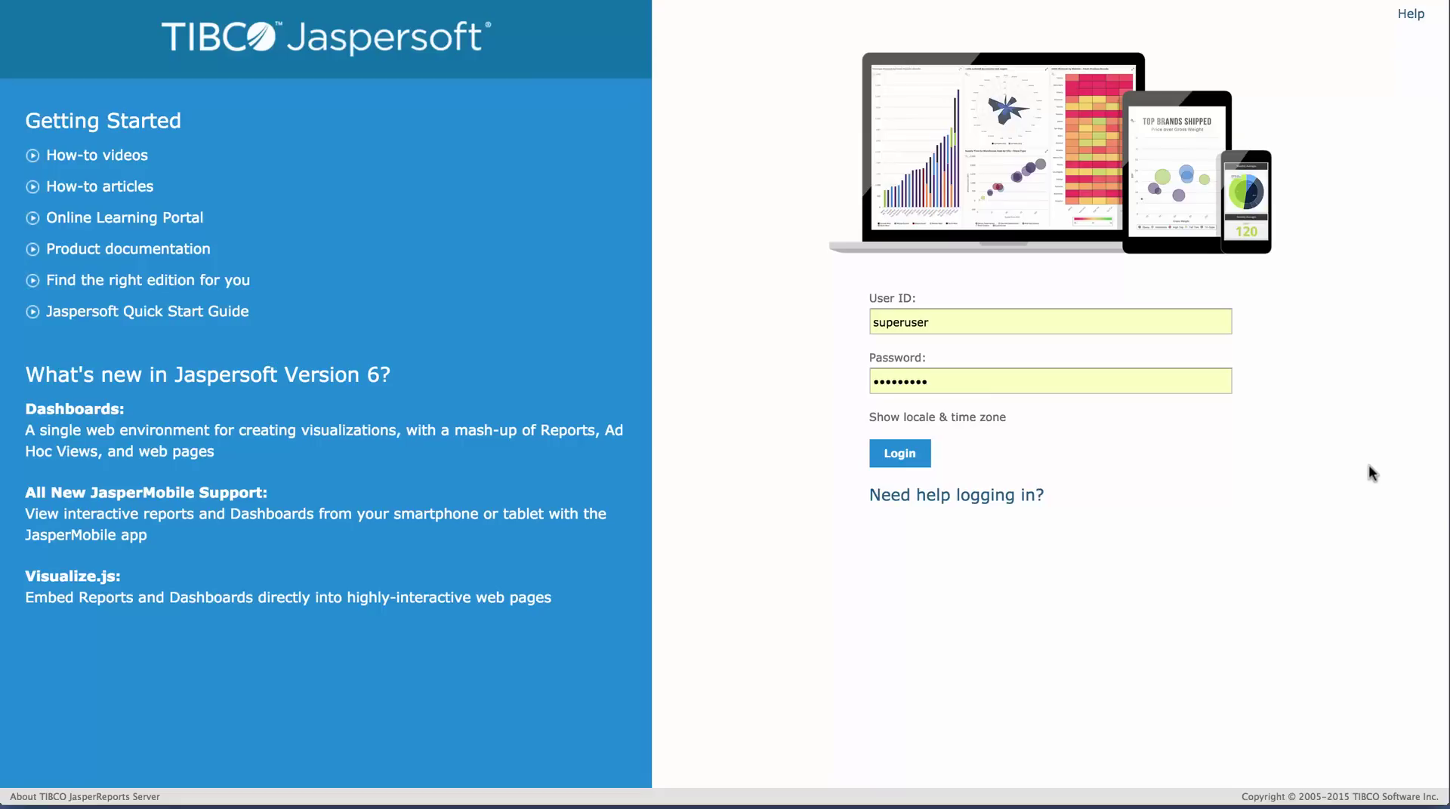
Rerun the earlier restaurant coolness query in Hue's Impala editor, with Earl of Sandwich topping at 2431
mouse_move(1317, 802)
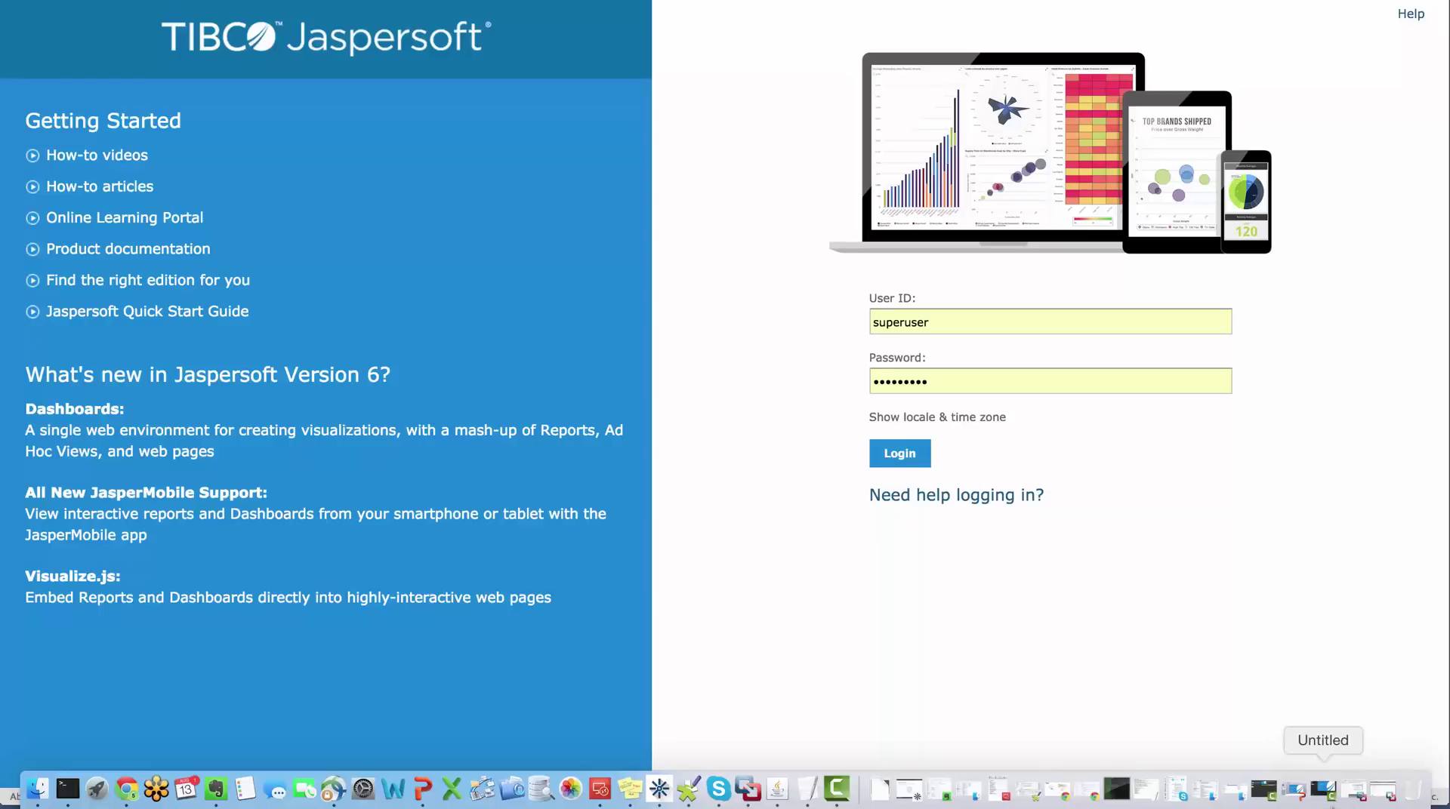
click(1388, 795)
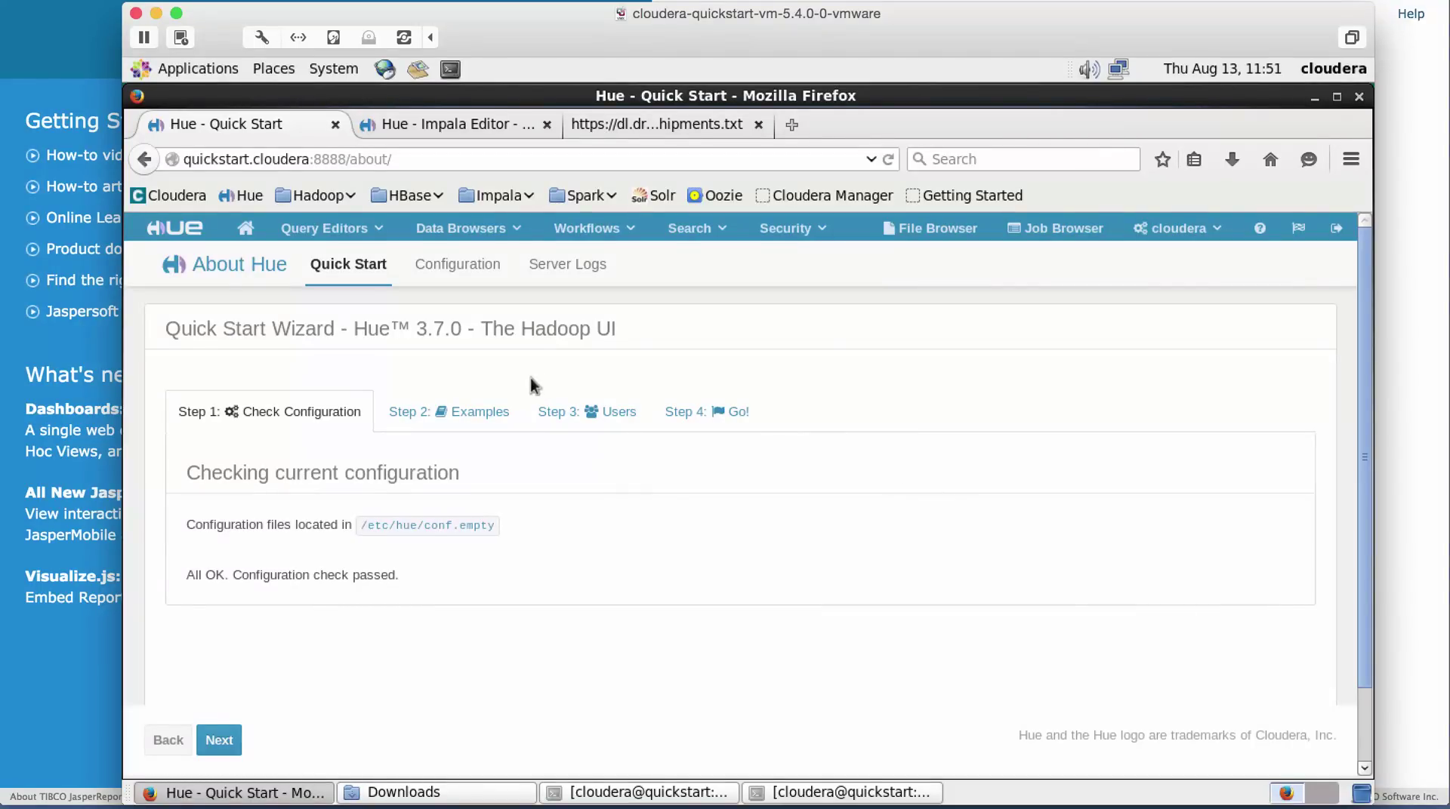
click(355, 234)
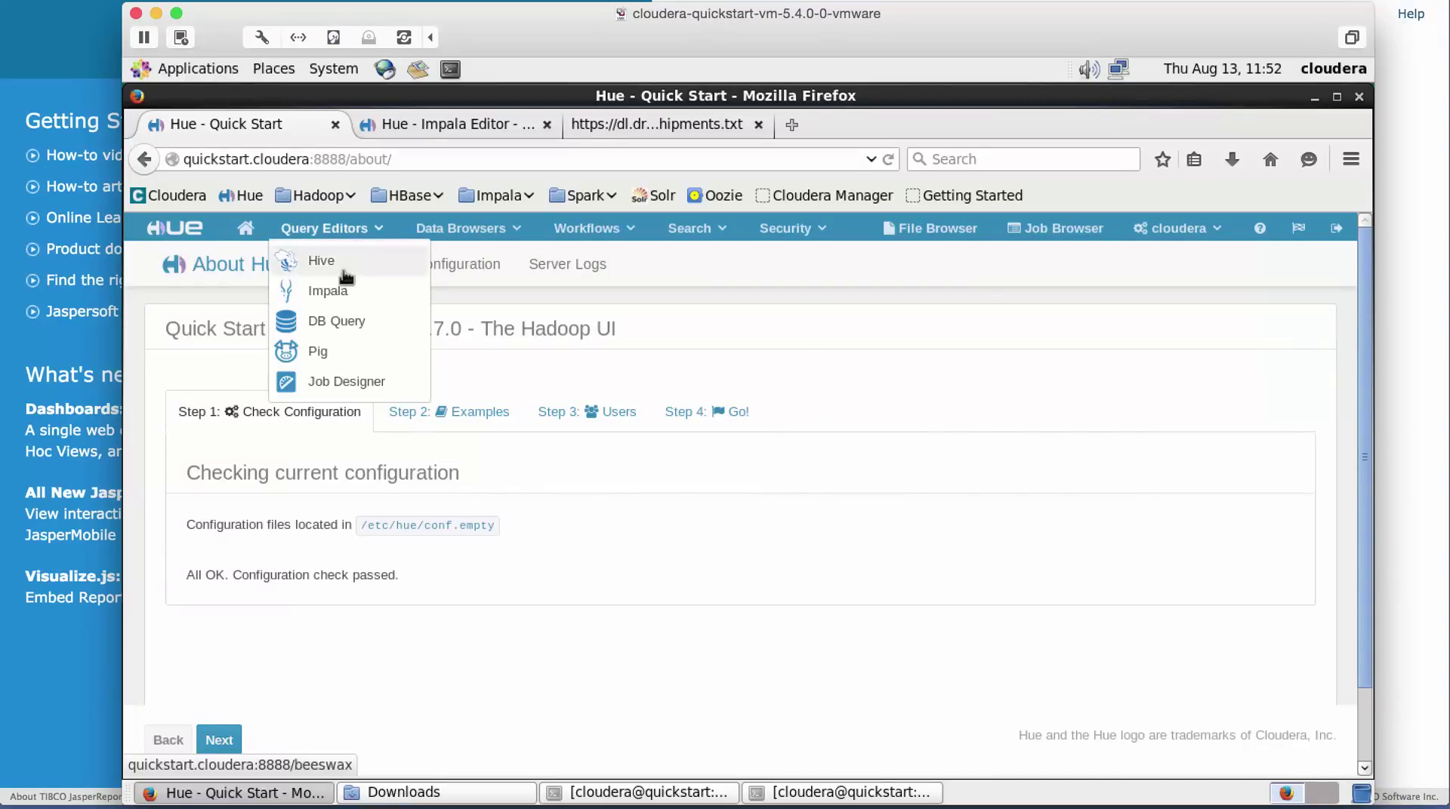
click(328, 290)
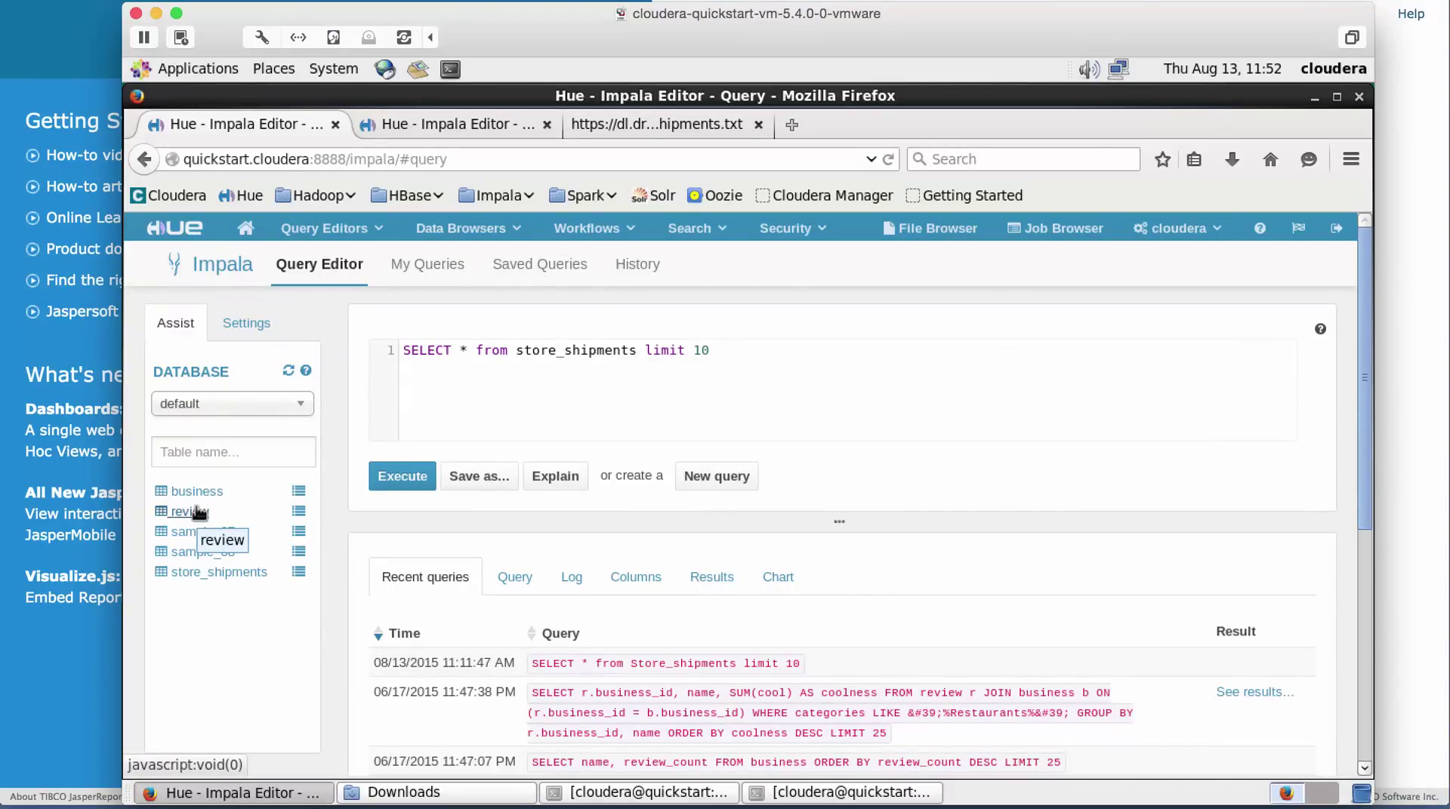
click(603, 715)
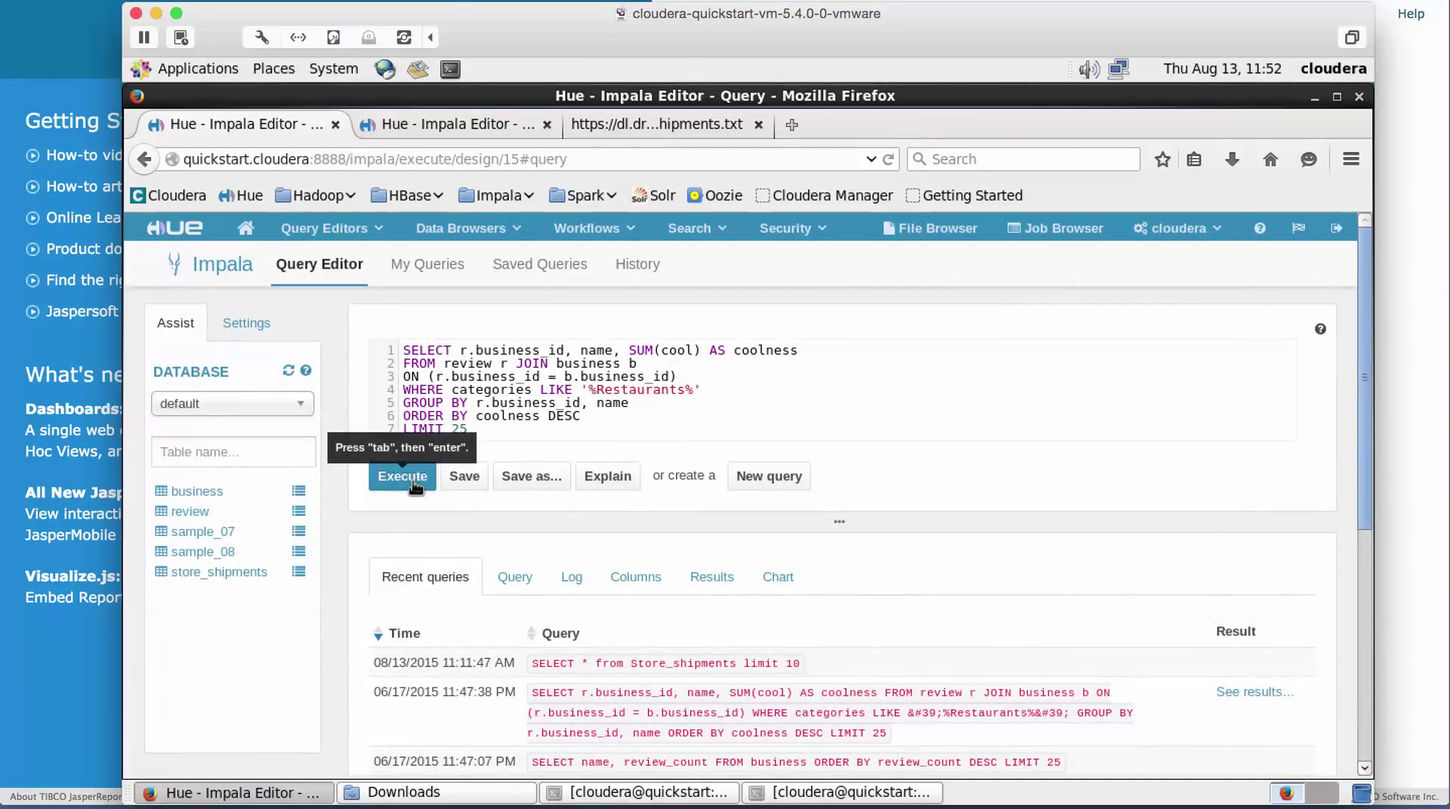
click(415, 487)
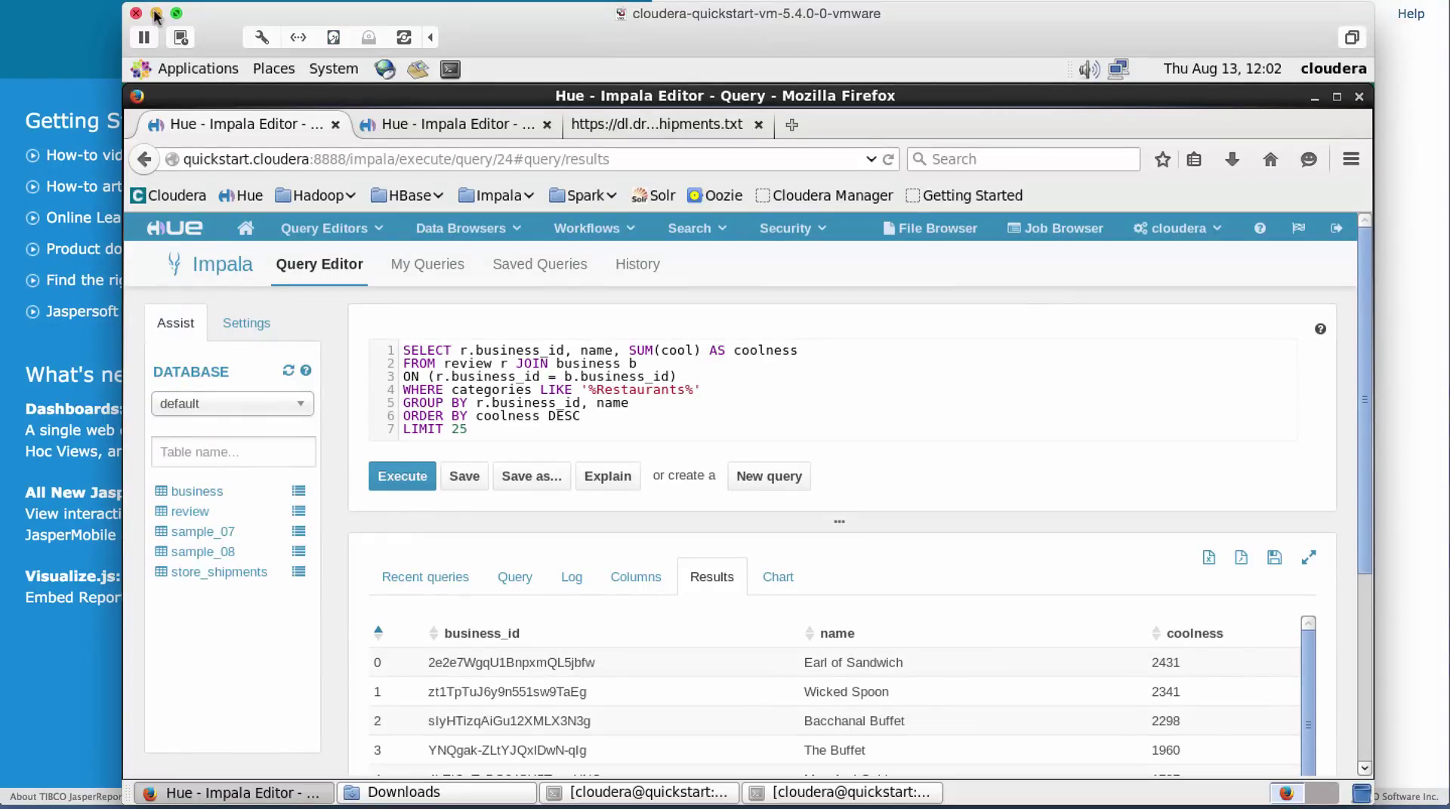
Hide the Cloudera VM and log in to JasperReports Server as superuser
click(155, 15)
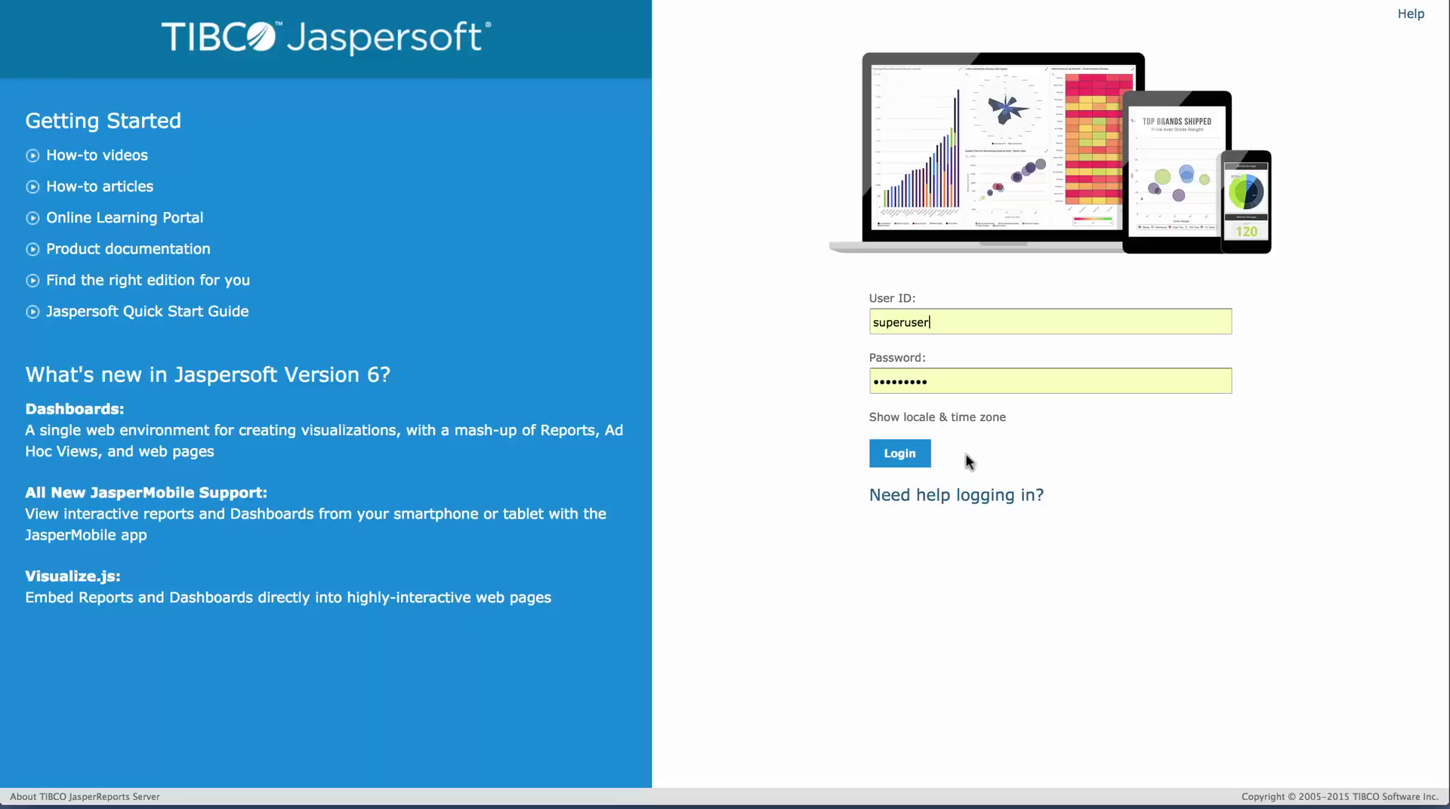
click(906, 457)
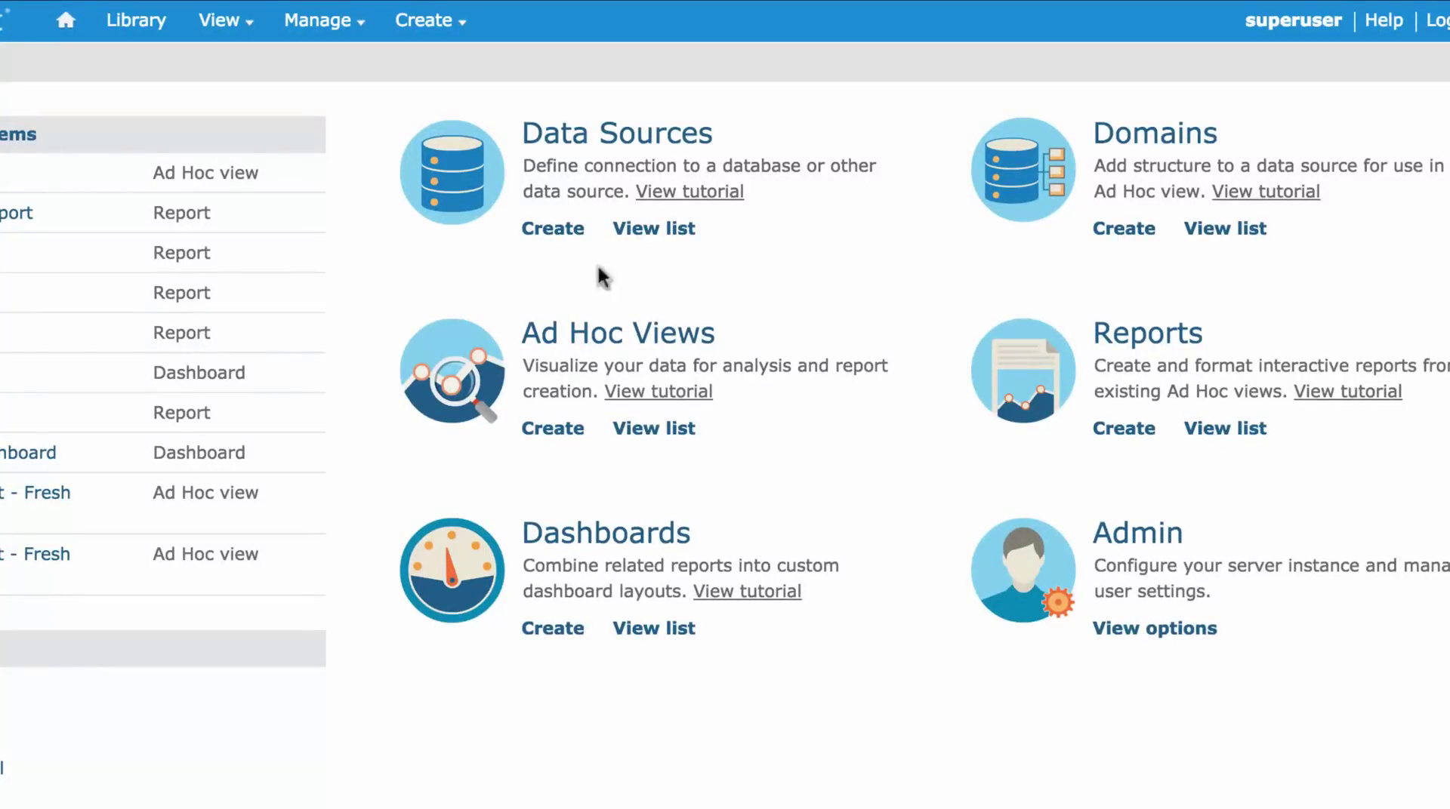
Create a new JDBC data source using the Impala driver, with port 21050 and an Impala URL
click(545, 234)
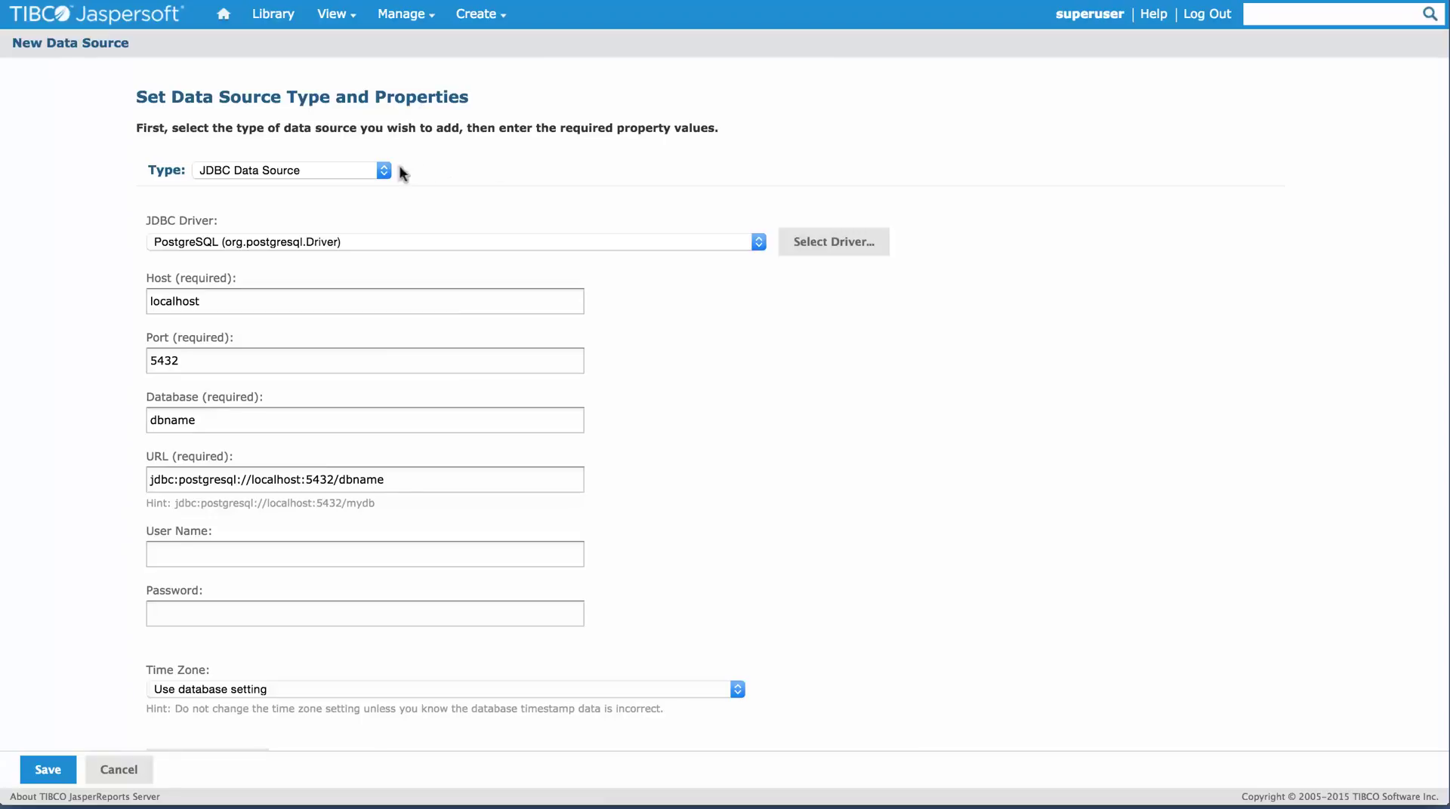
click(382, 170)
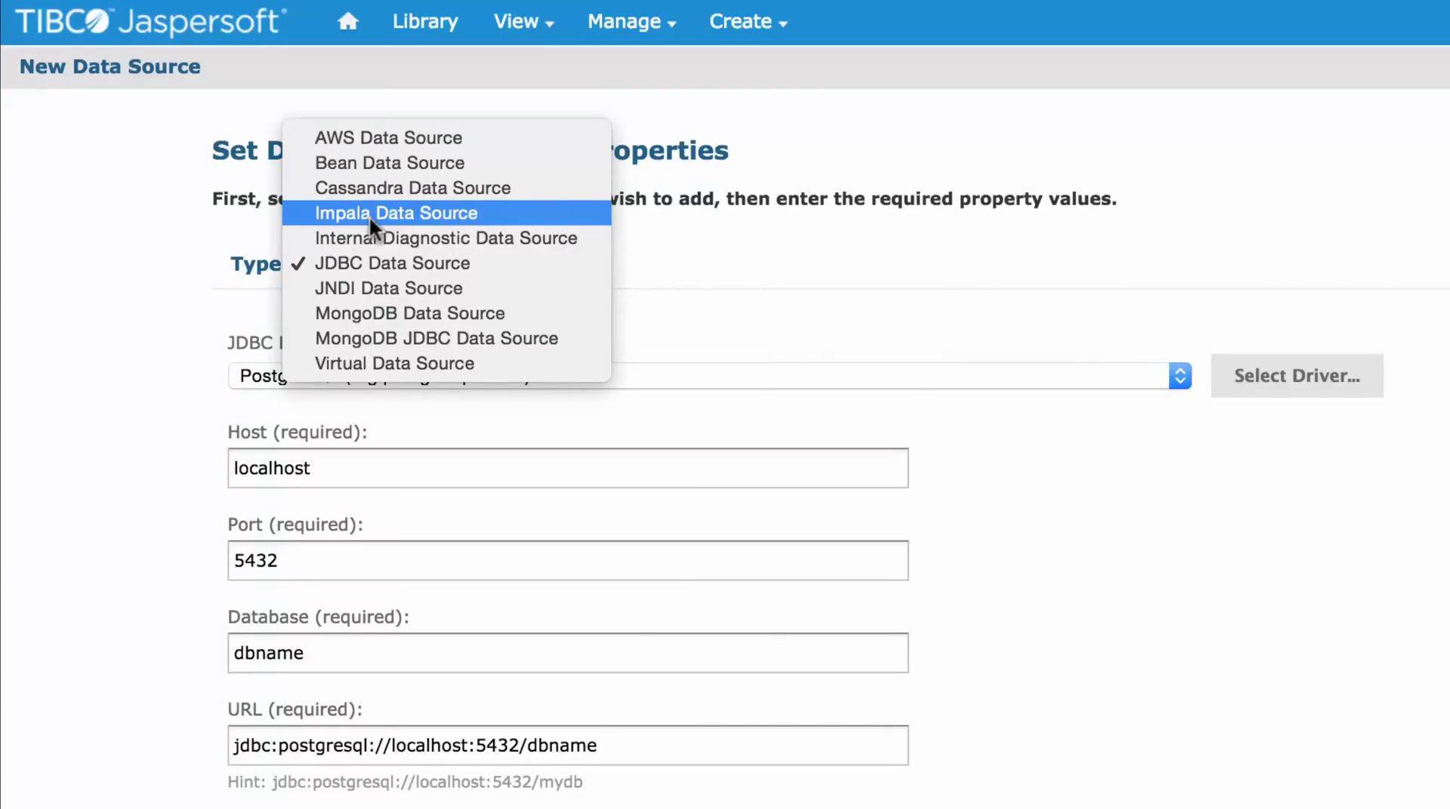
click(375, 260)
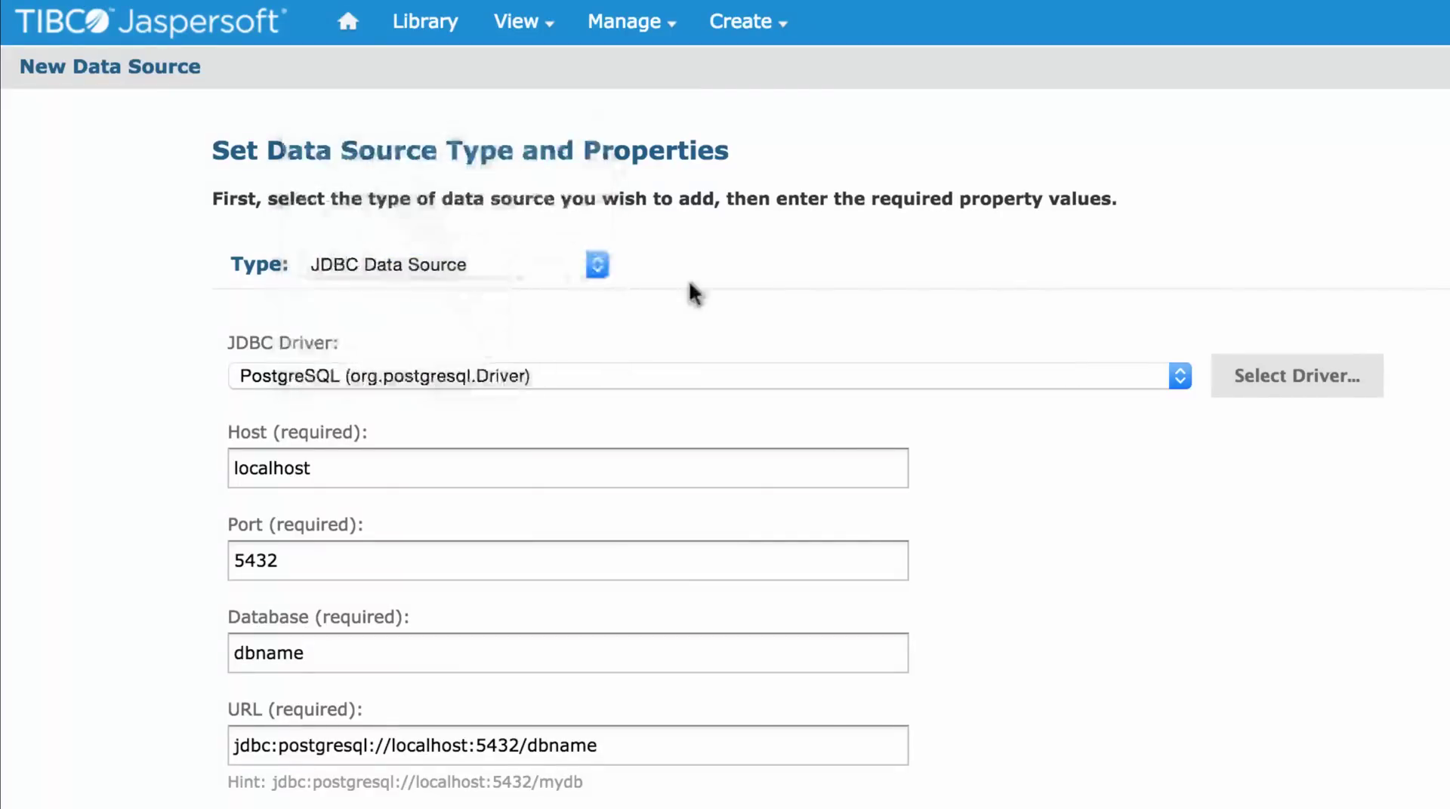
click(1047, 373)
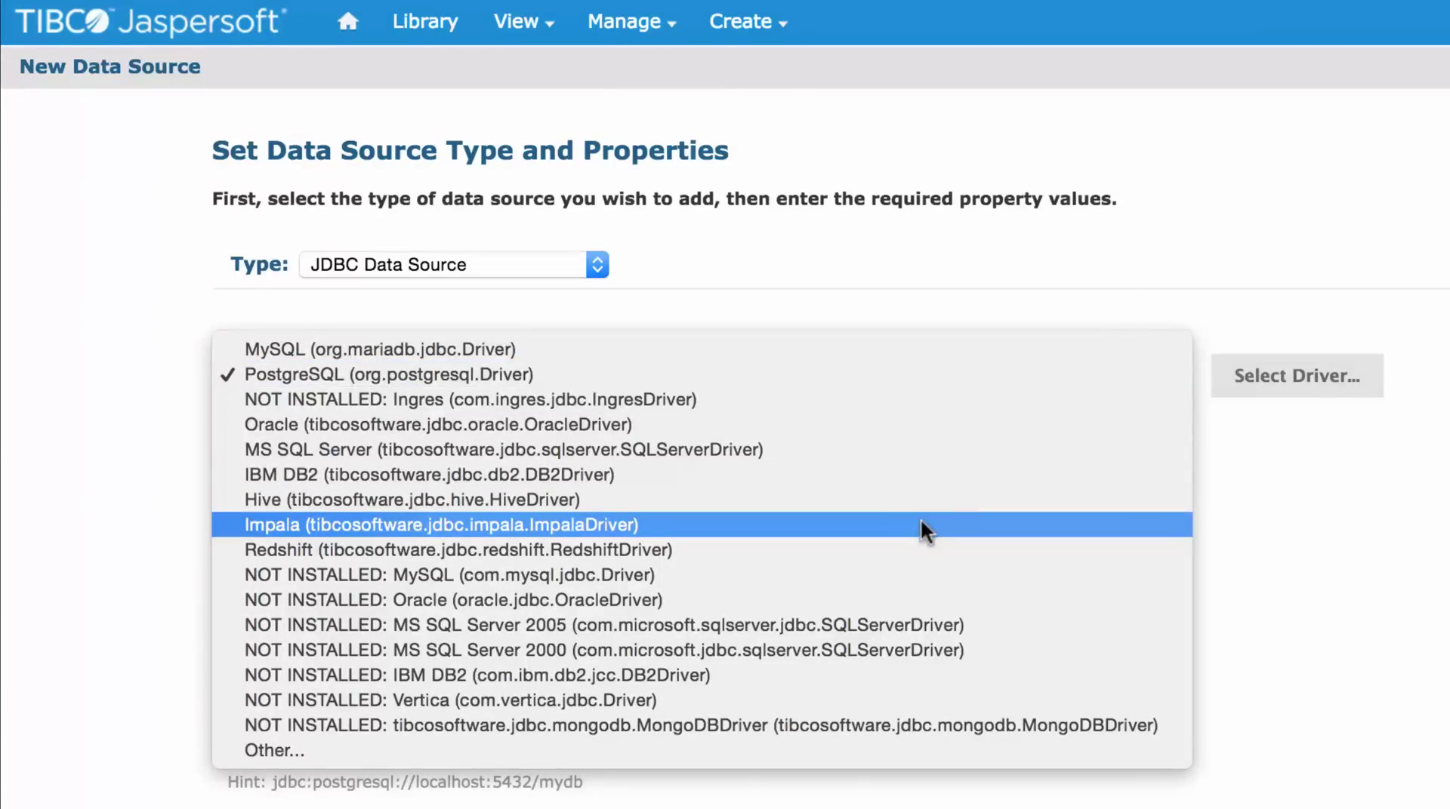
click(569, 524)
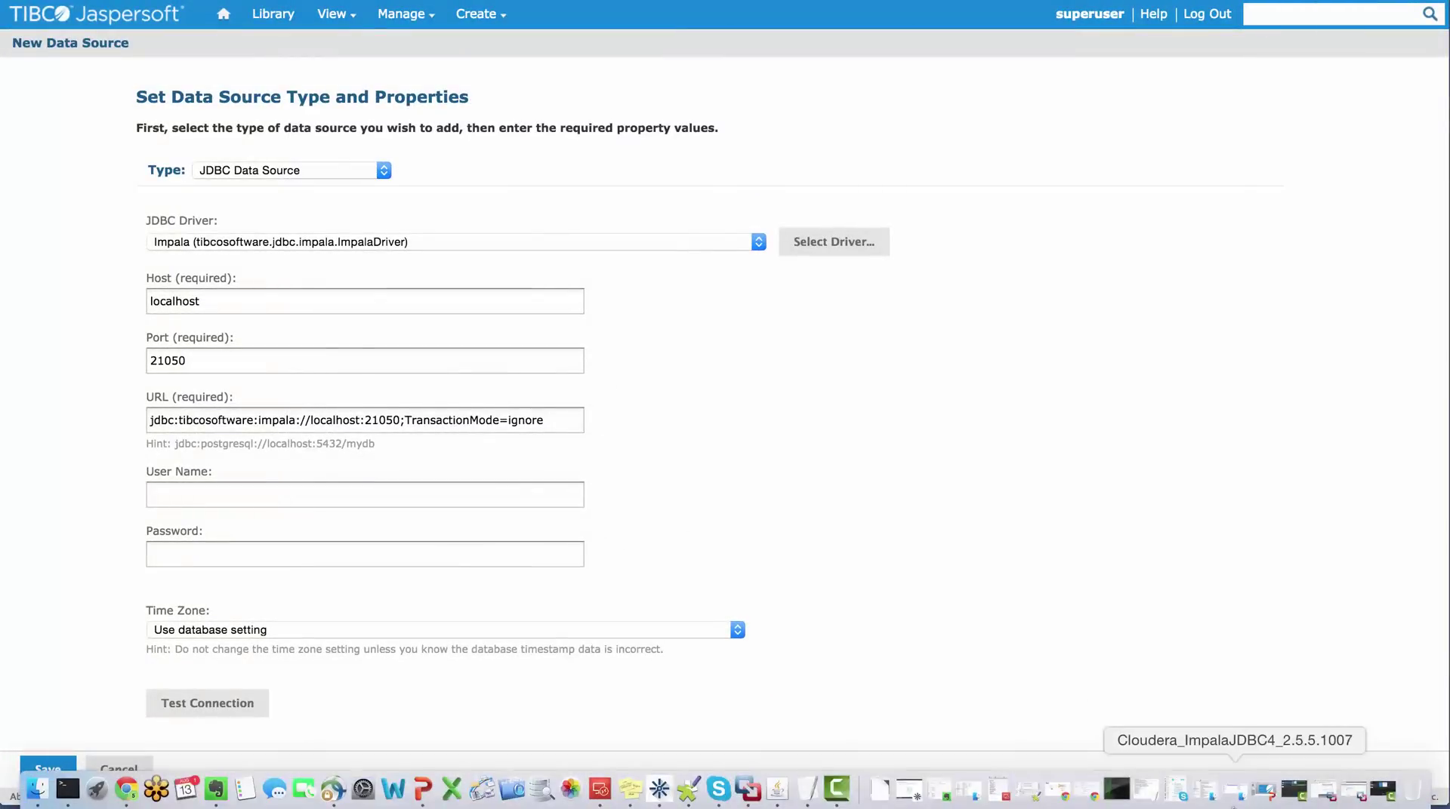
Copy the VM's IP address 172.16.252.153 from the terminal's ifconfig output
click(1359, 800)
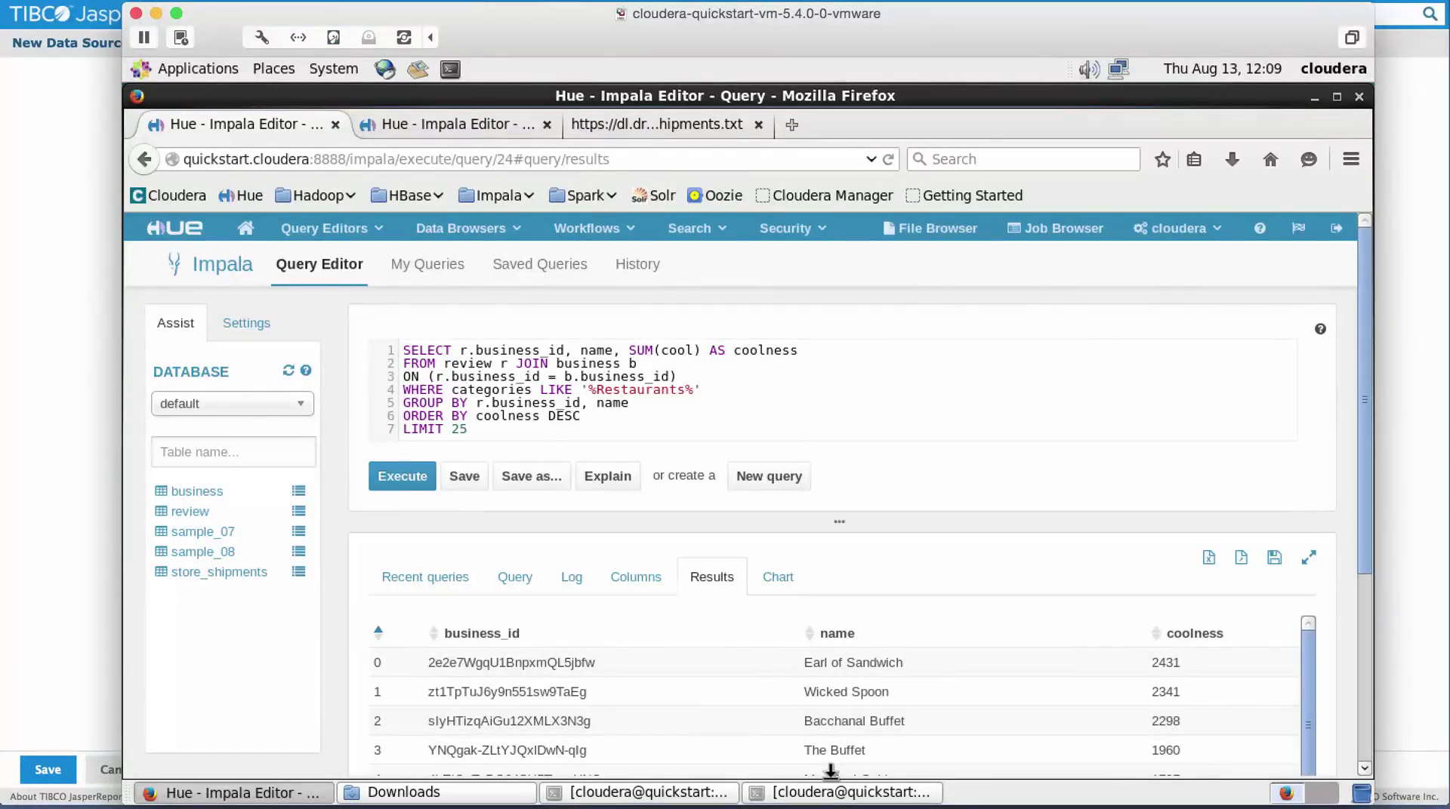
click(836, 794)
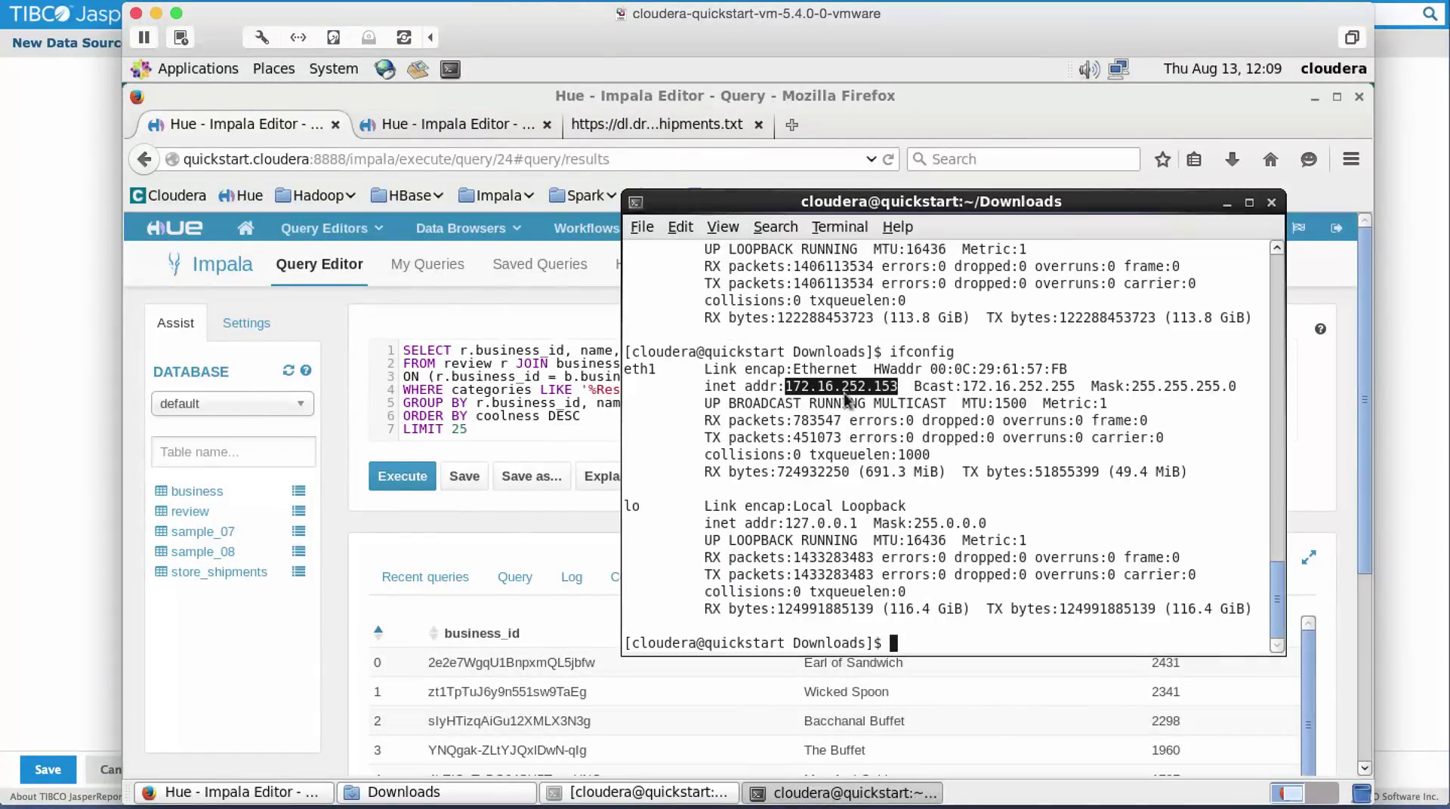
right_click(846, 394)
click(880, 487)
Replace localhost with 172.16.252.153 as the data source host and pass the connection test
click(71, 379)
double_click(197, 302)
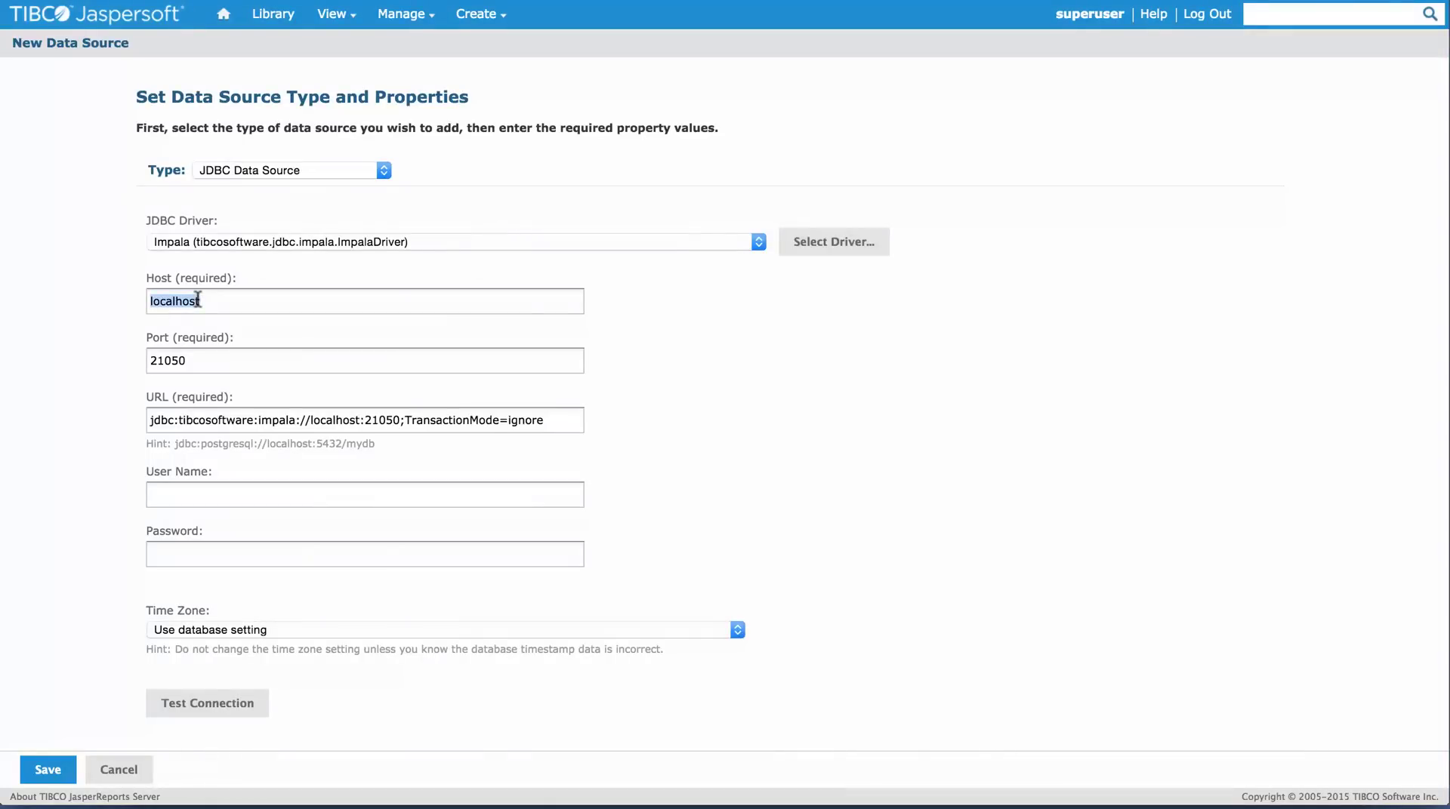
key(ctrl+v)
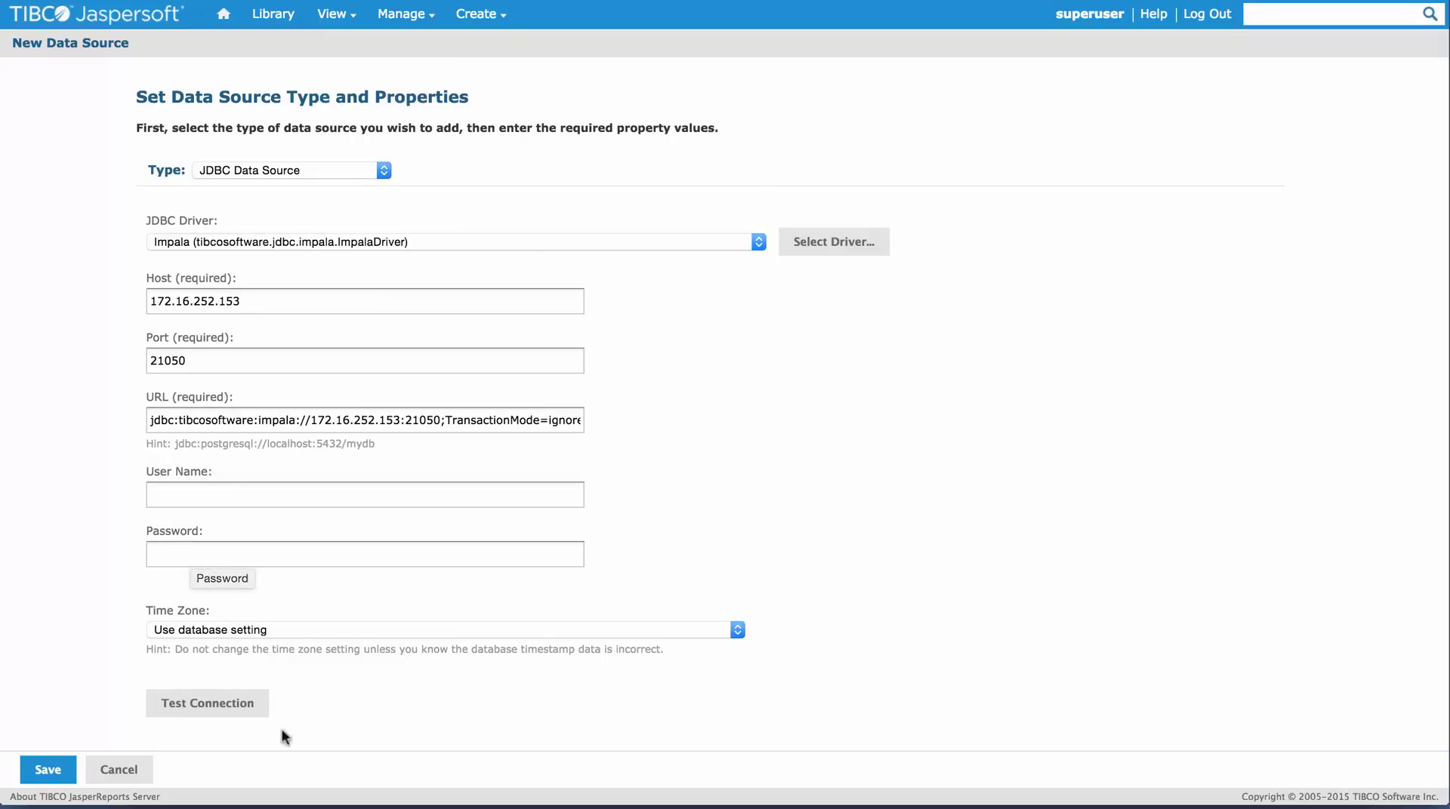
click(219, 713)
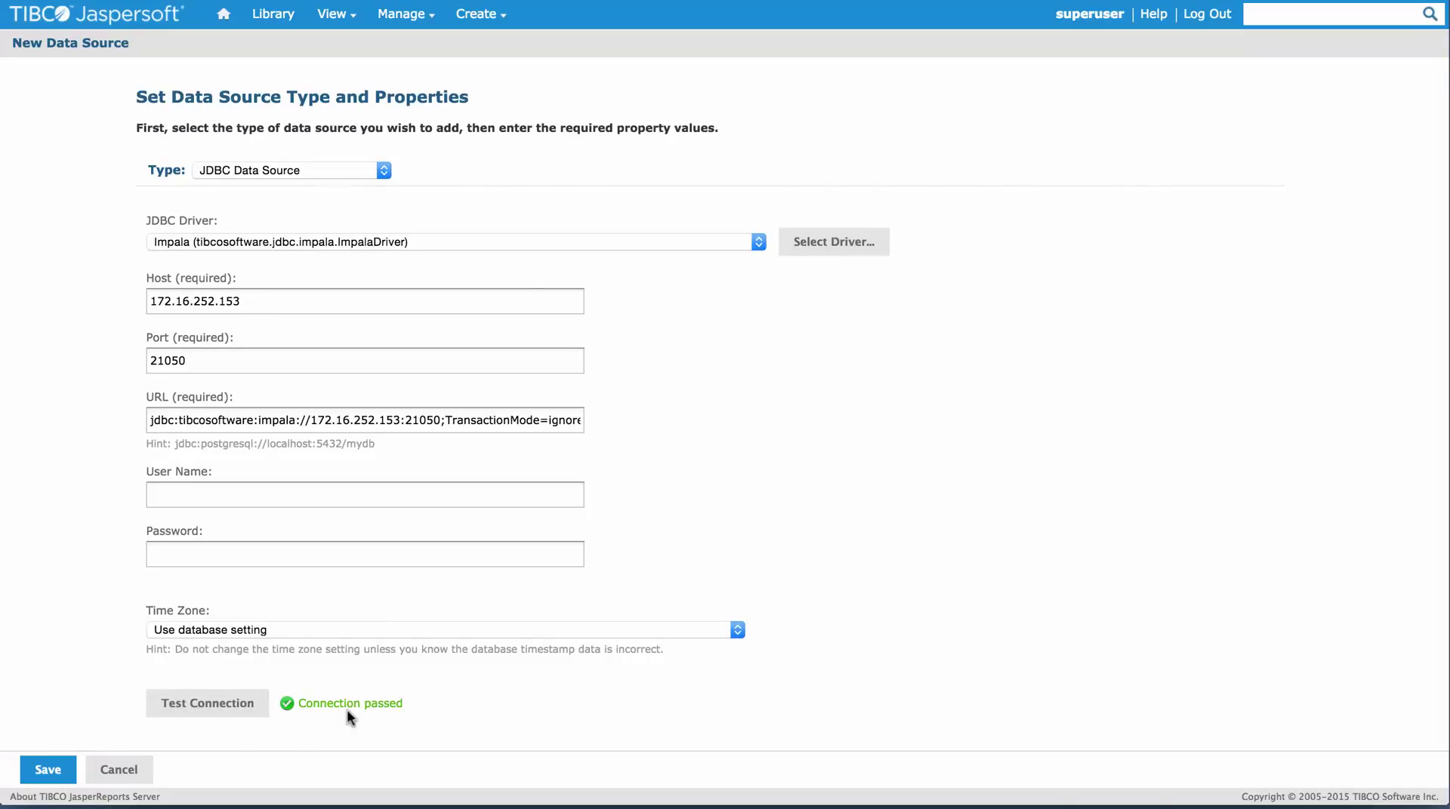
Save the data source as 'Impala' in root > Public > Samples > Data Sources
click(48, 768)
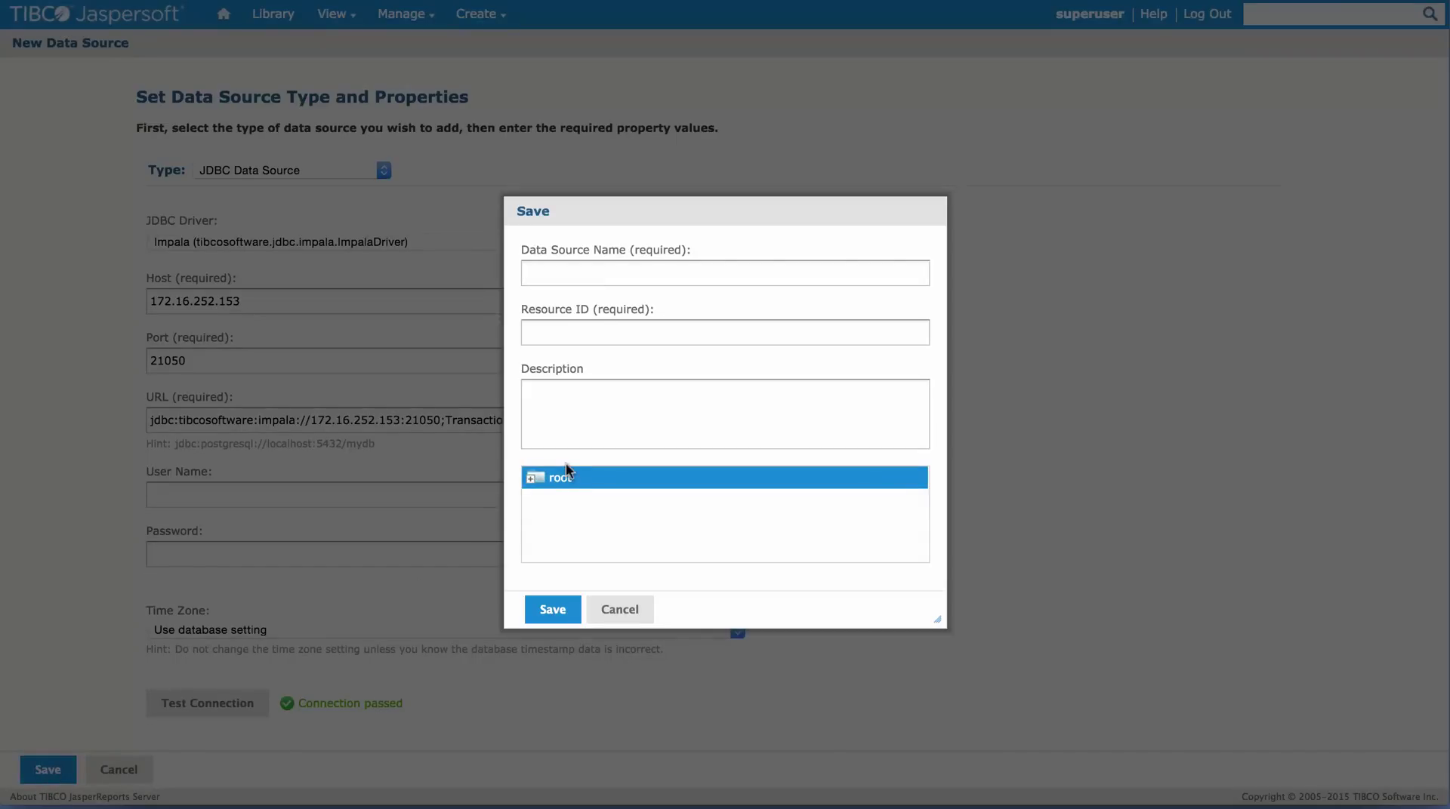
text(Impa)
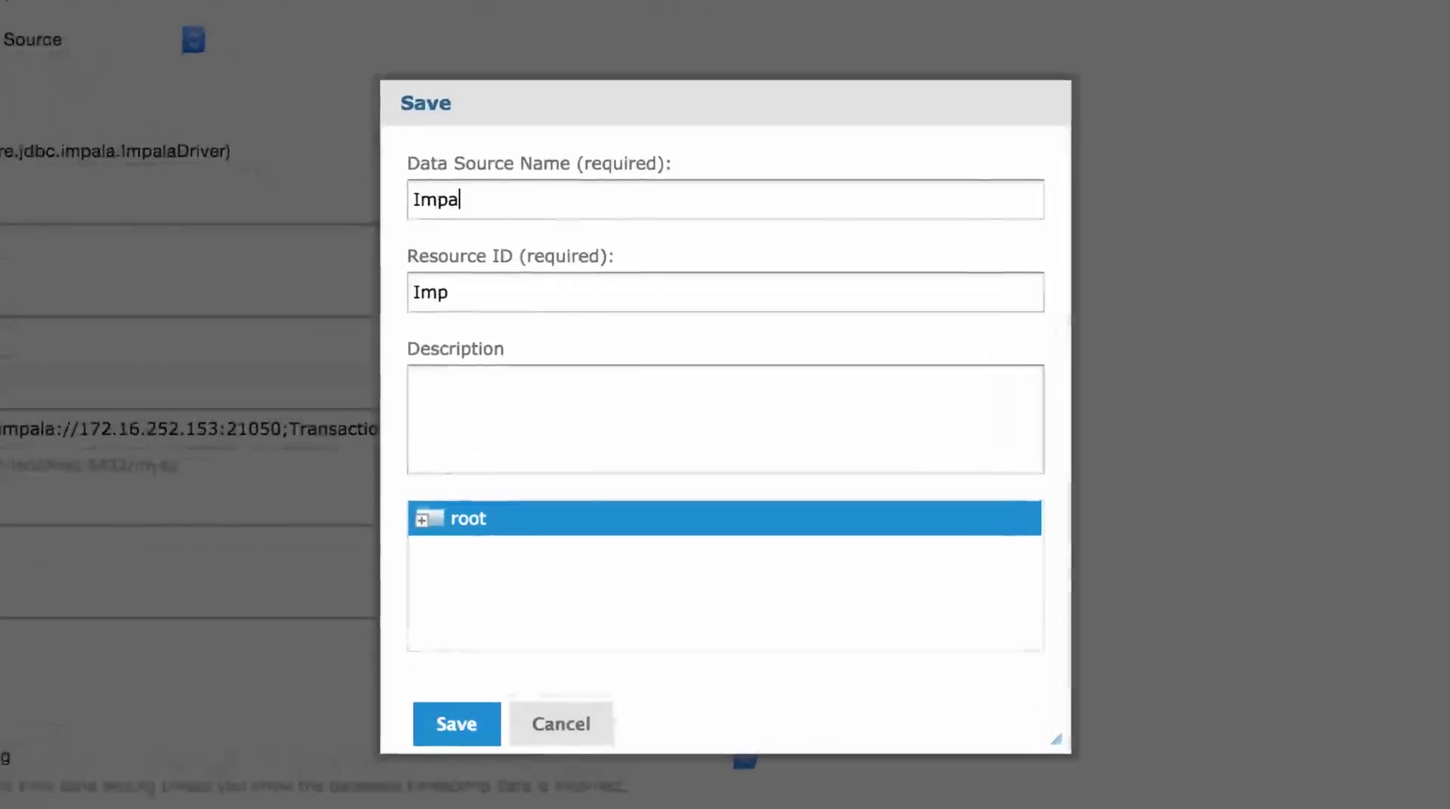
text(la)
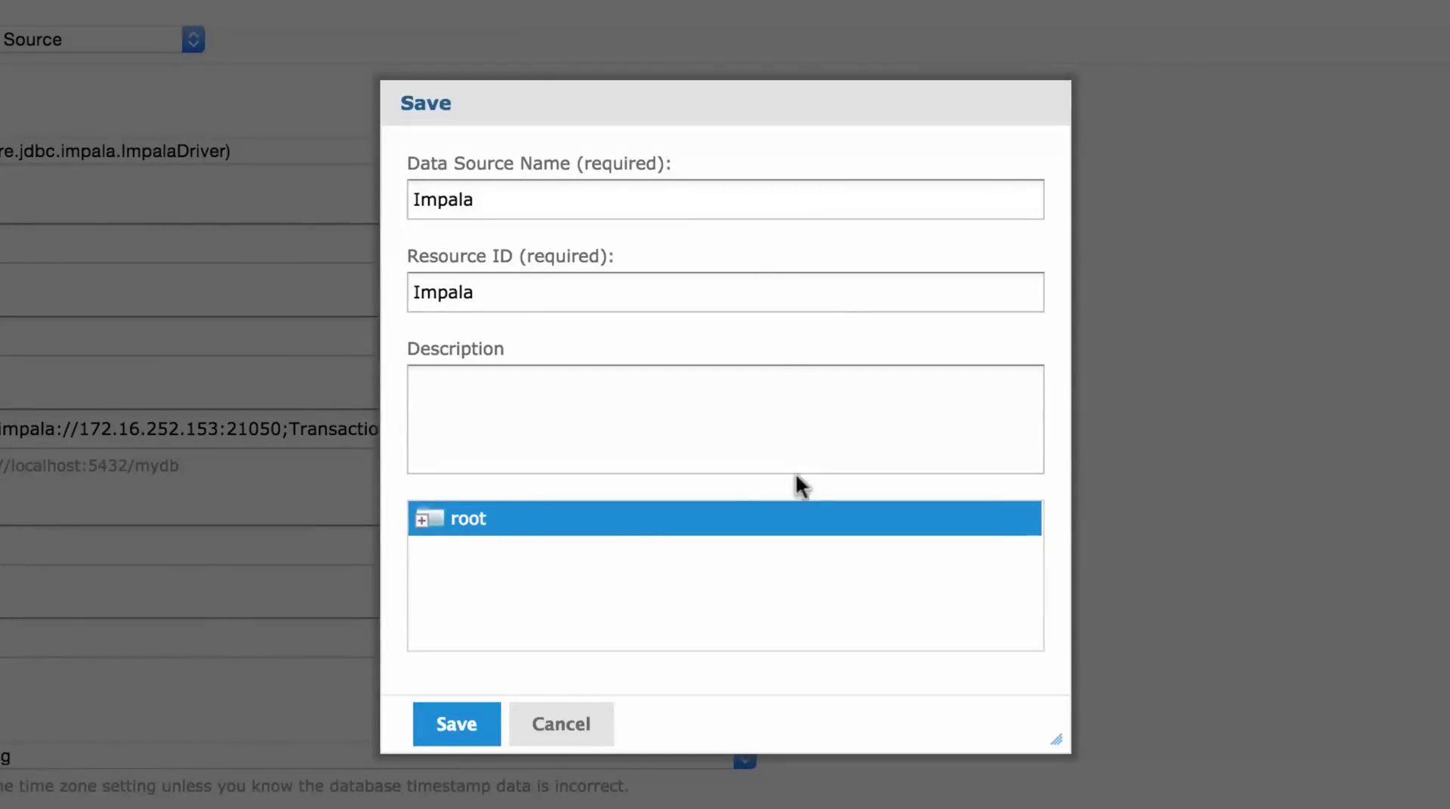
click(428, 530)
click(551, 591)
scroll(687, 617, down, 5)
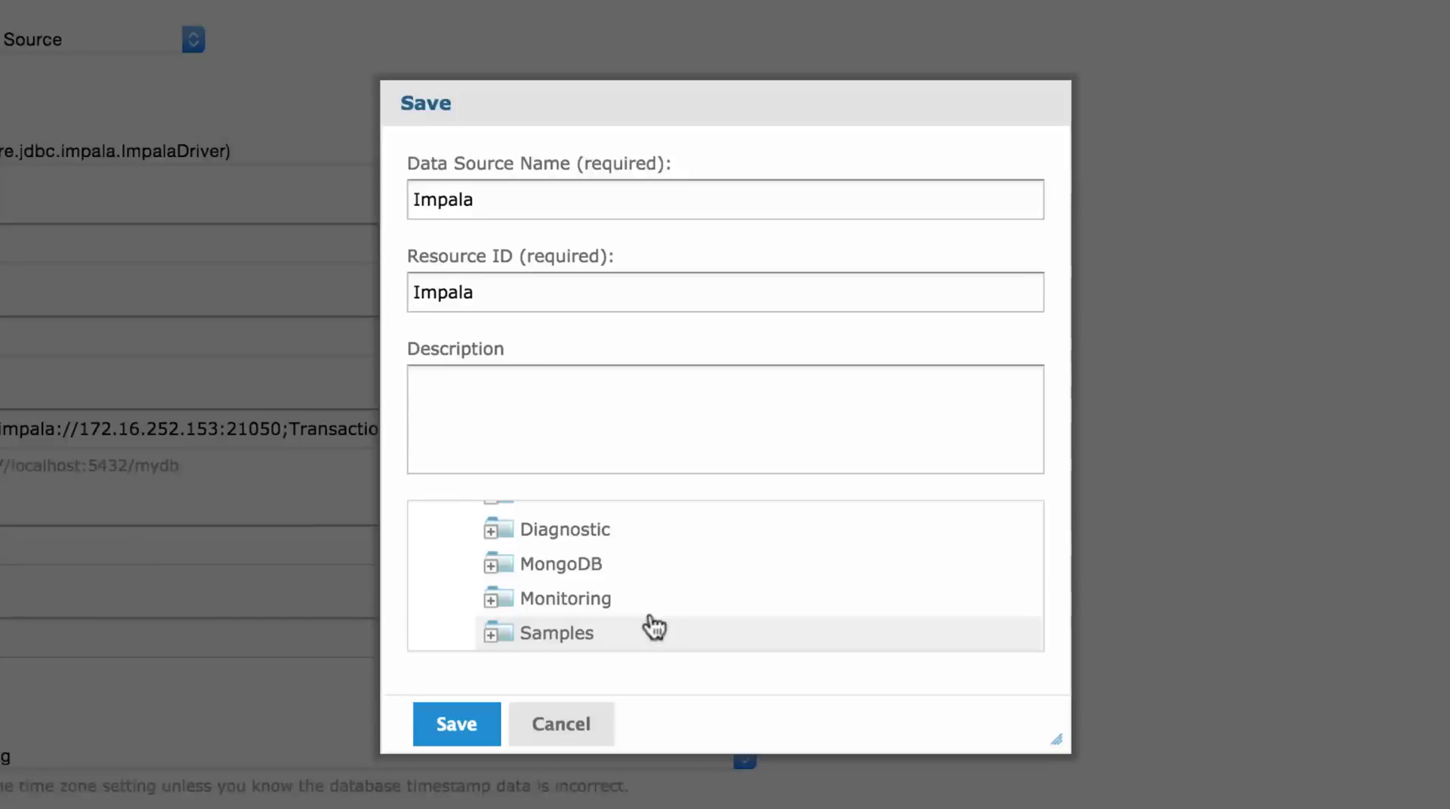
click(490, 640)
scroll(687, 528, down, 3)
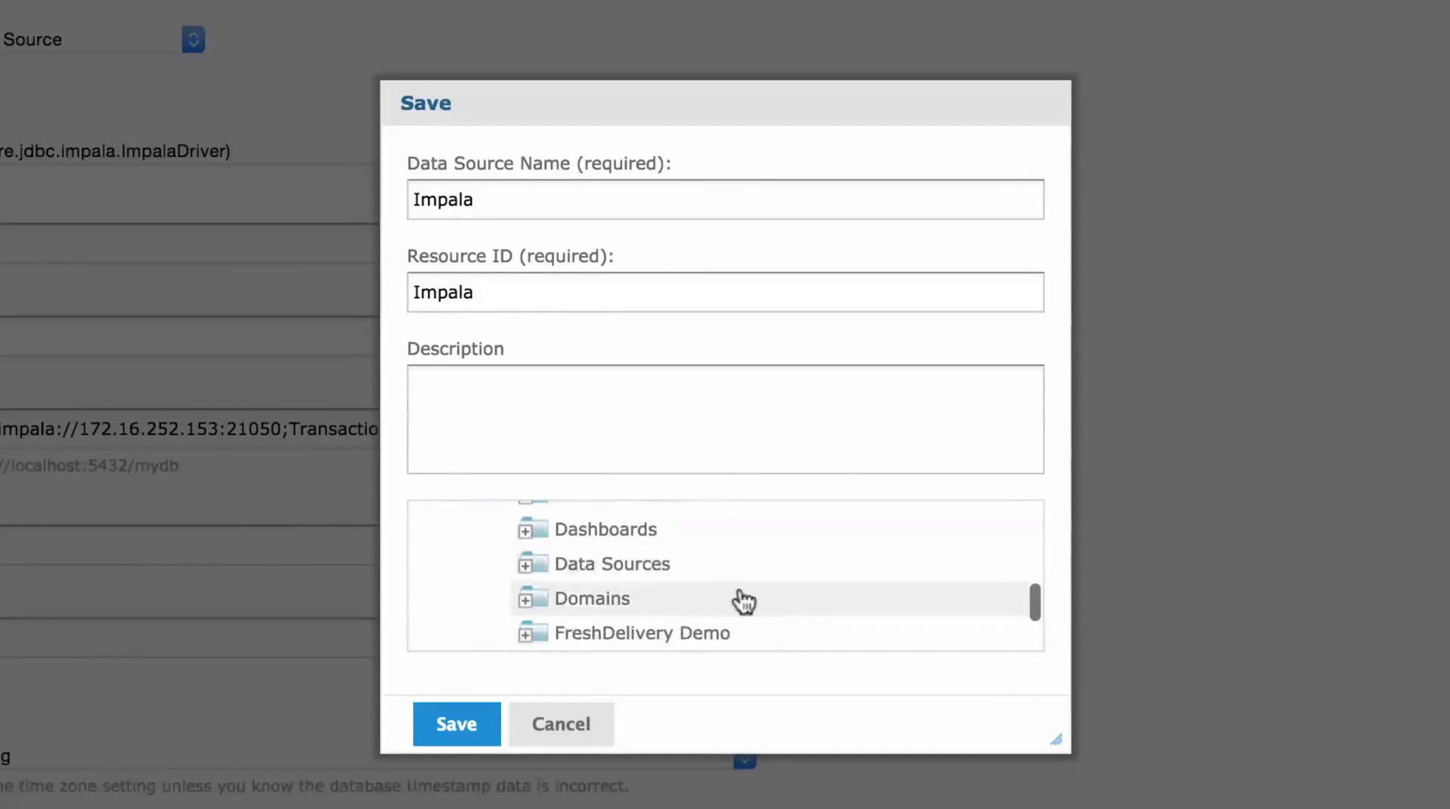
click(721, 567)
click(456, 724)
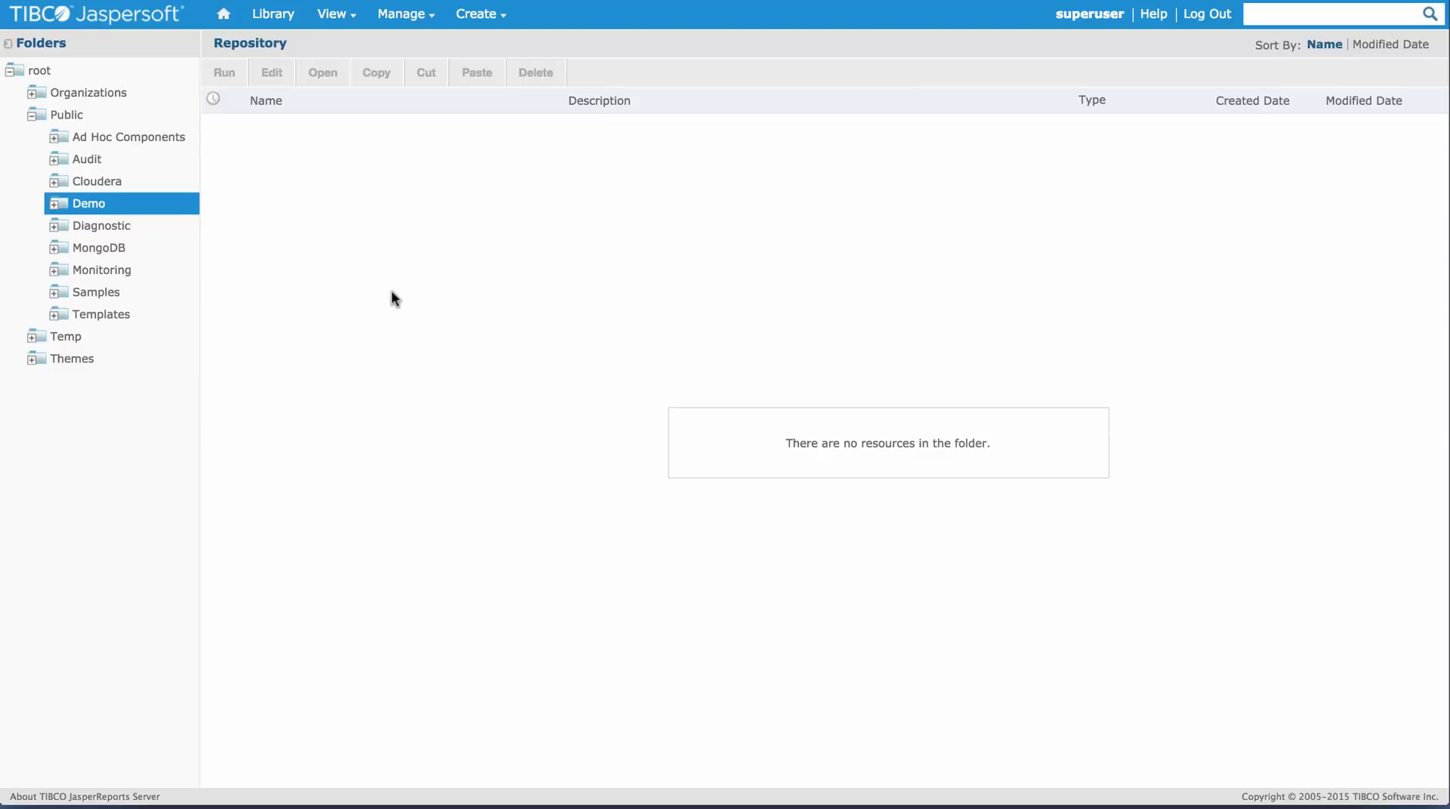
Start a new domain and replace its default name with Yelp Domain
click(679, 21)
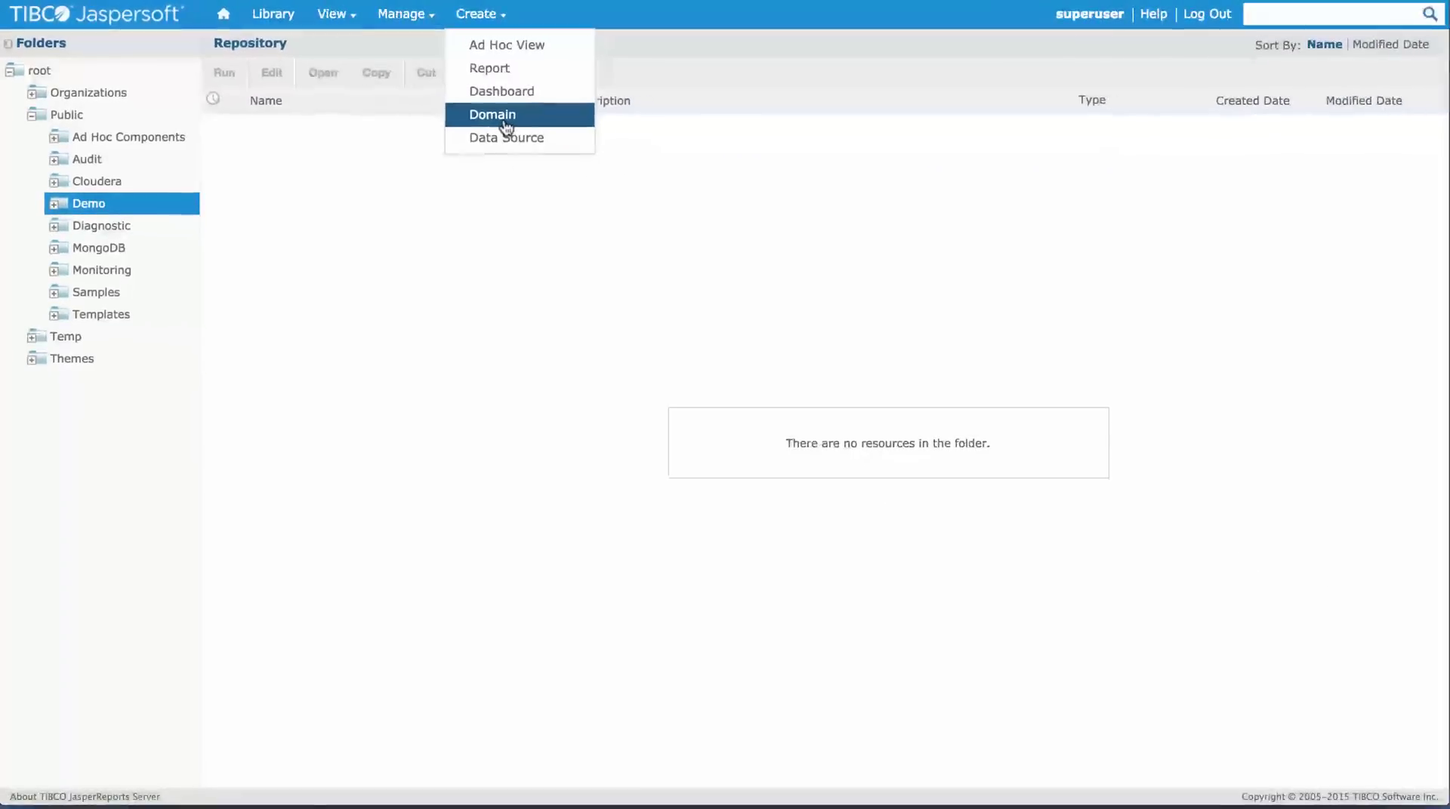
click(506, 121)
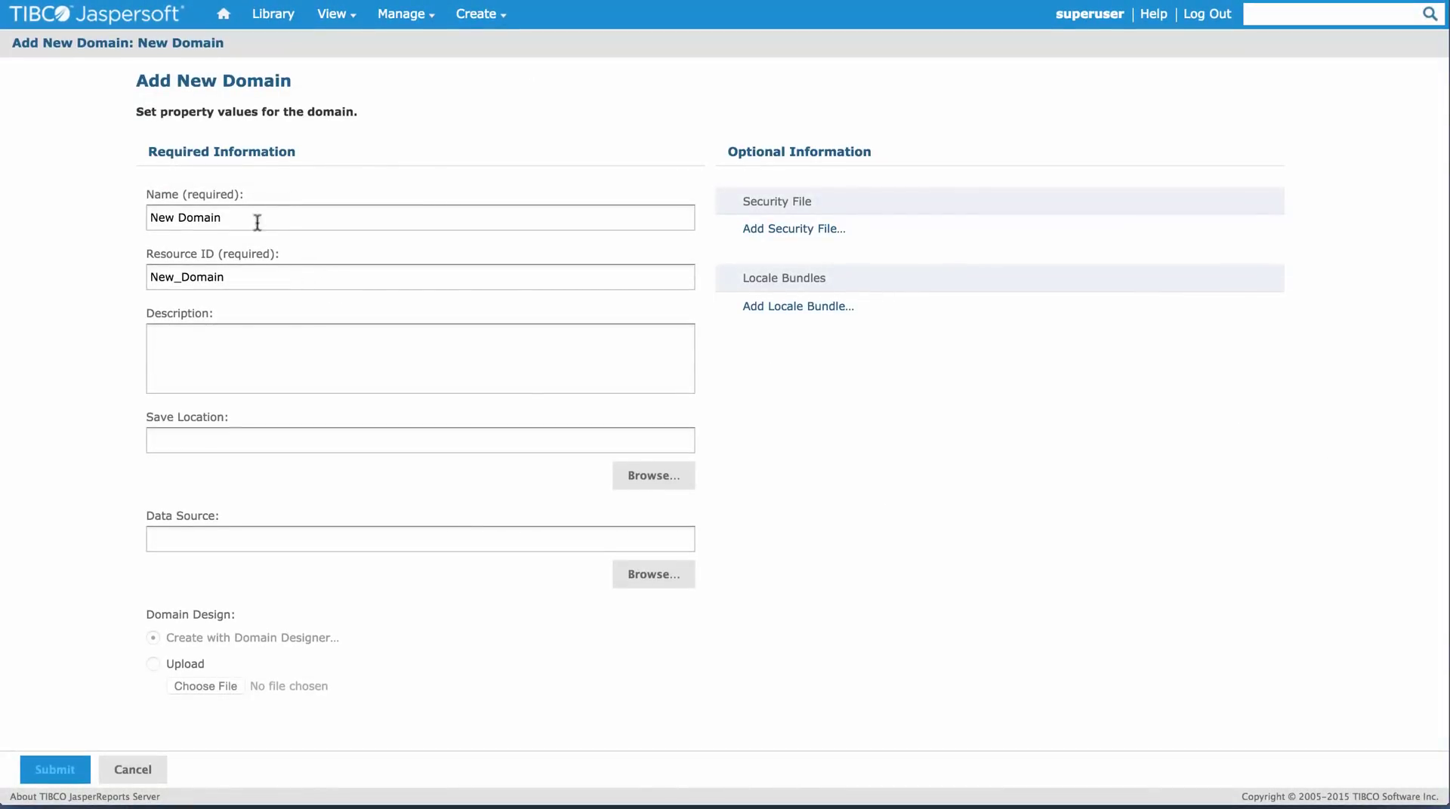
double_click(163, 217)
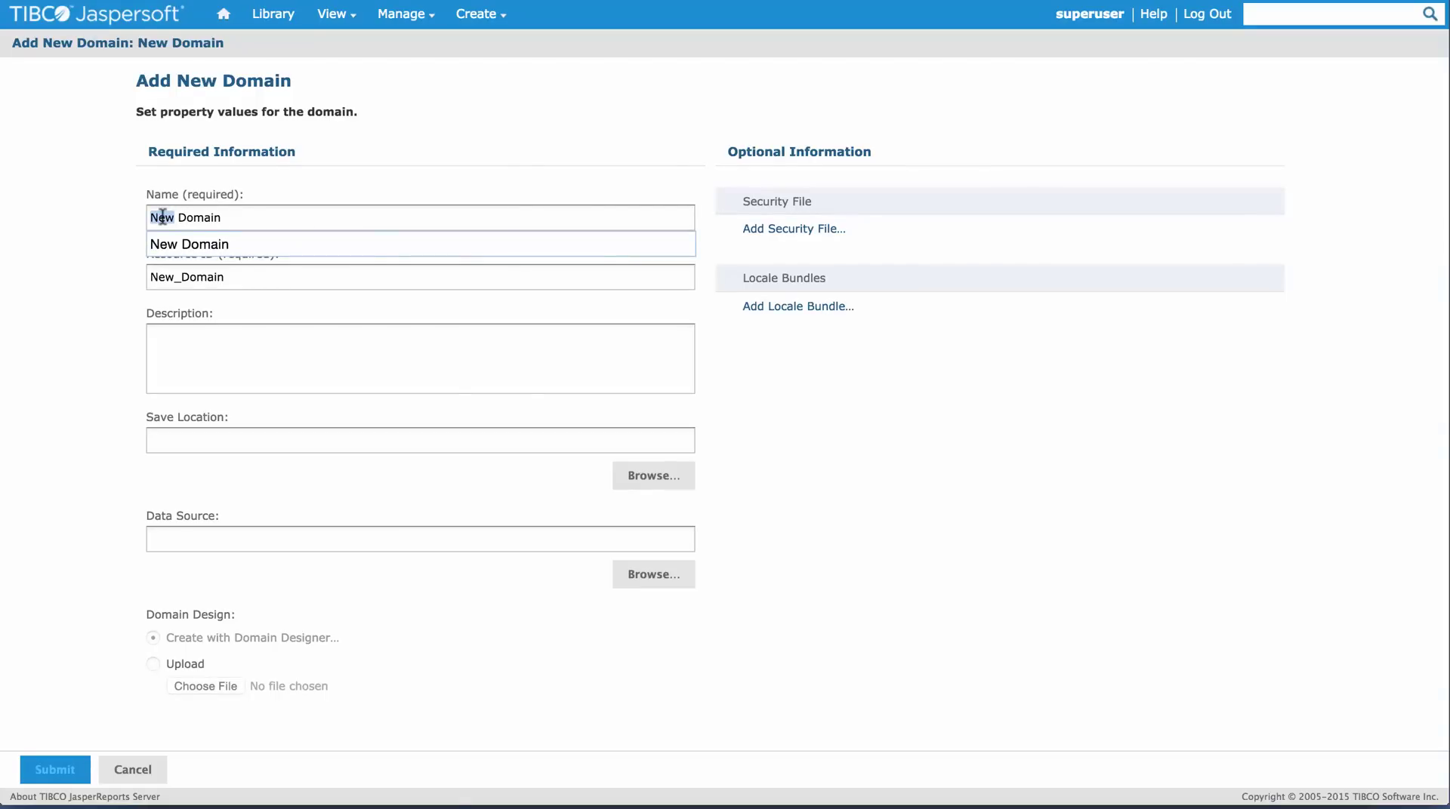
text(Impa)
key(BackSpace)
key(BackSpace)
key(BackSpace)
key(BackSpace)
text(Ye)
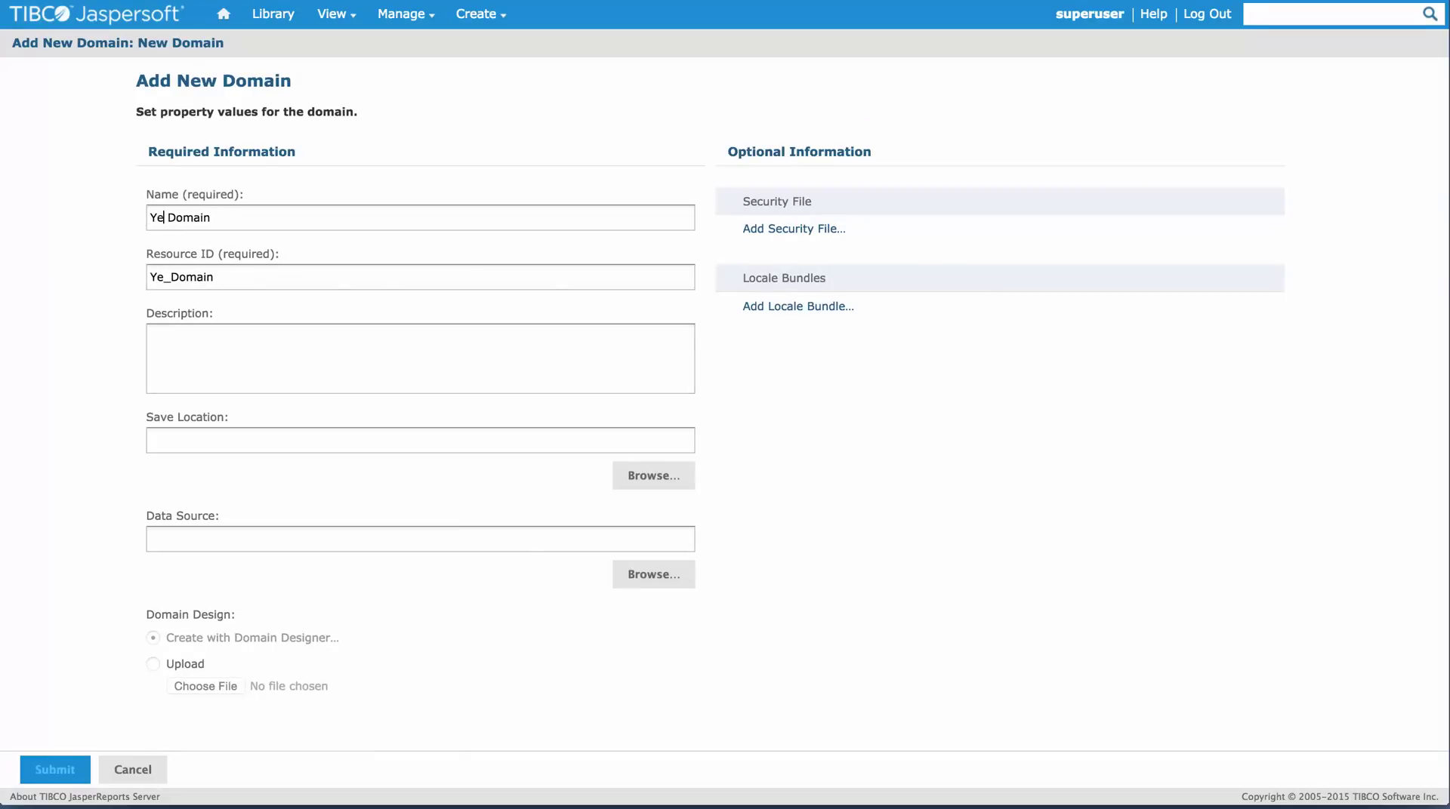
text(lp)
Set the domain's save location to Public > Samples > Domains
click(655, 474)
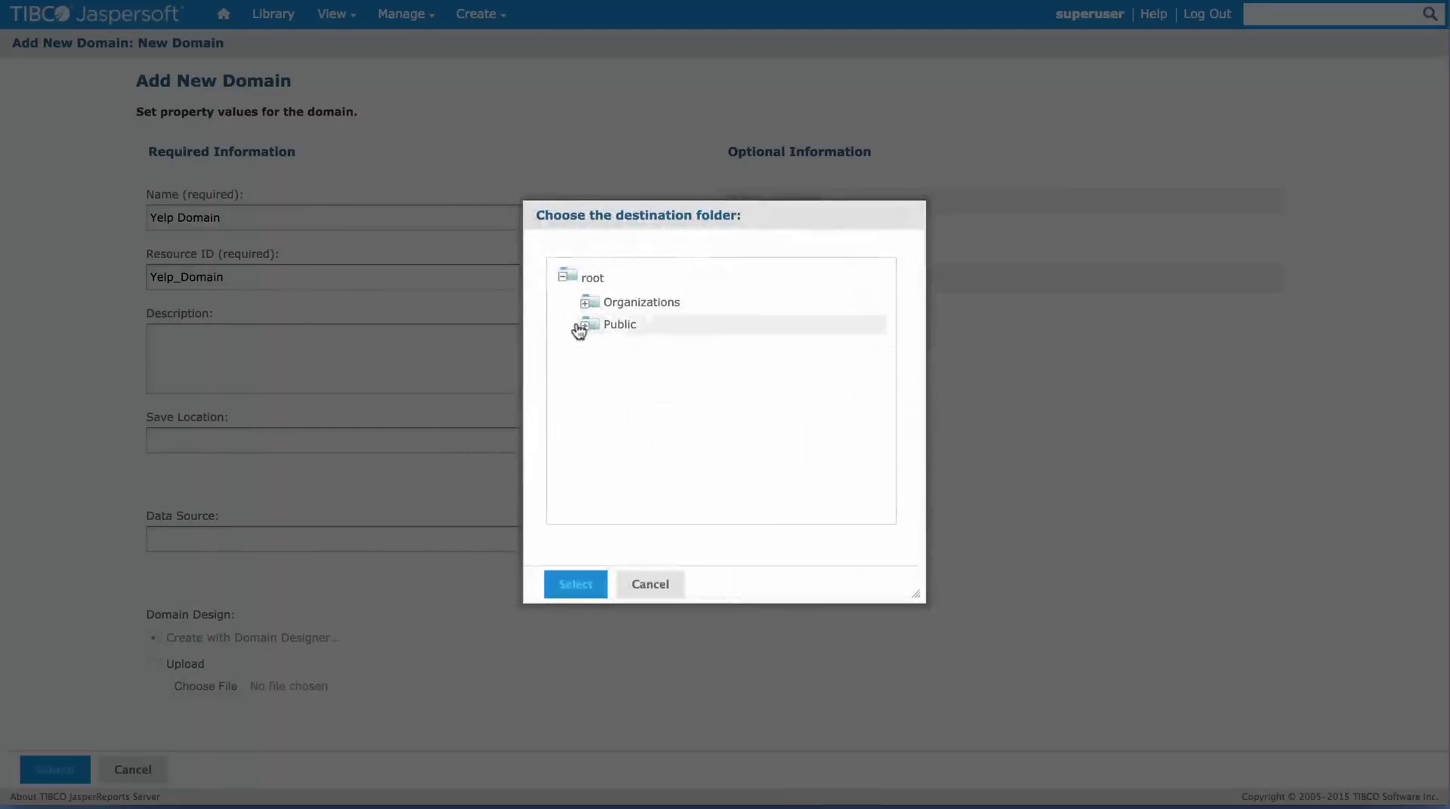
click(589, 330)
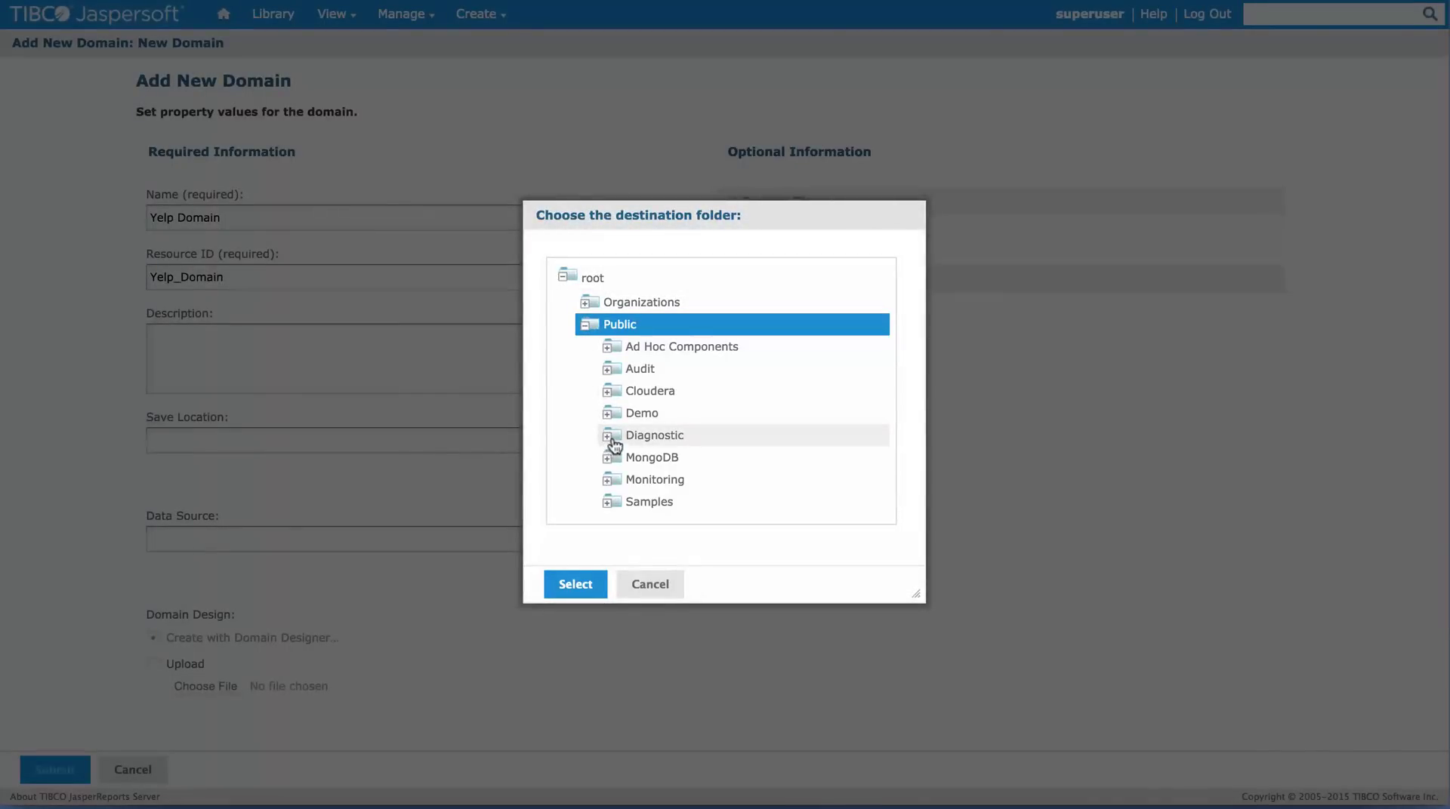
click(634, 501)
scroll(725, 491, down, 3)
click(683, 396)
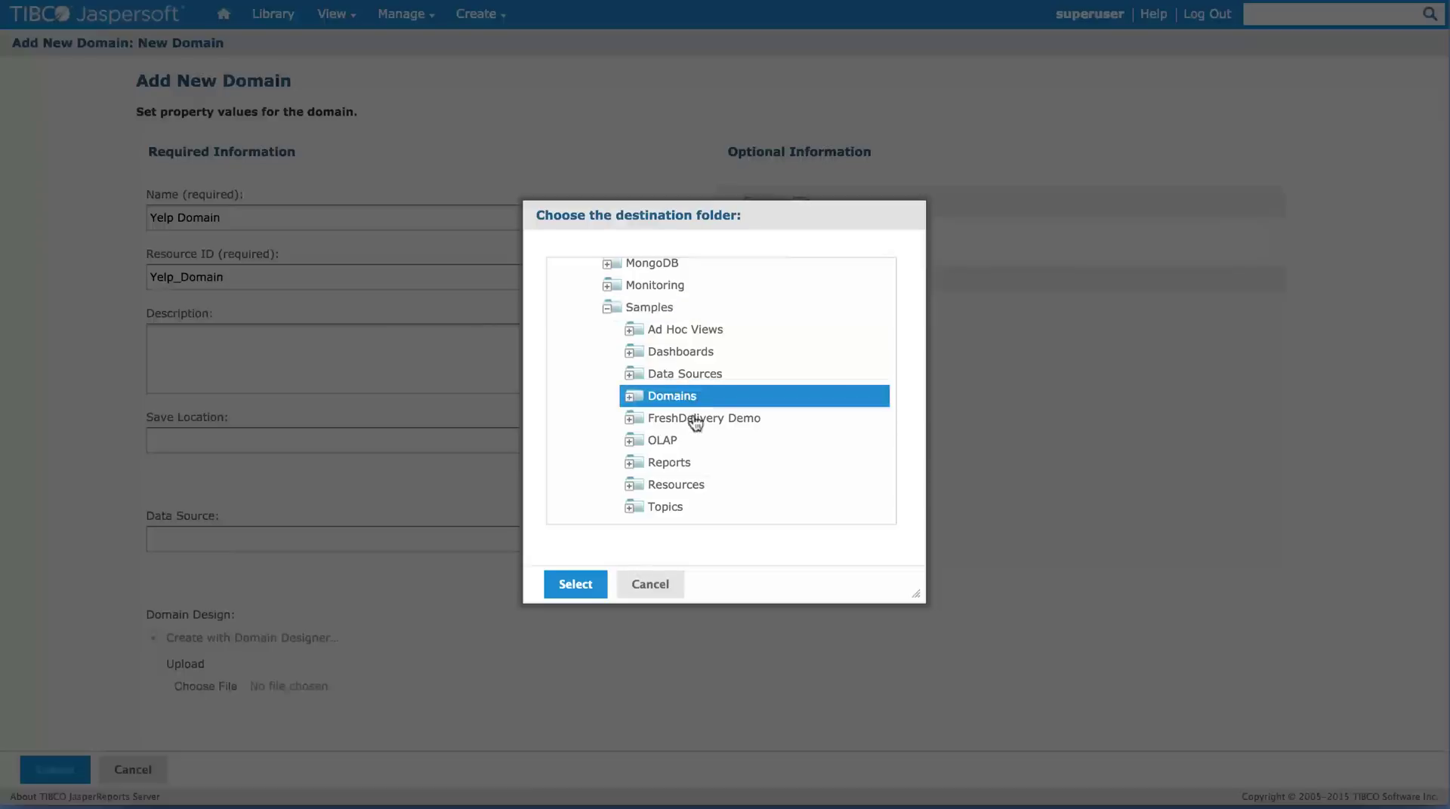
click(575, 584)
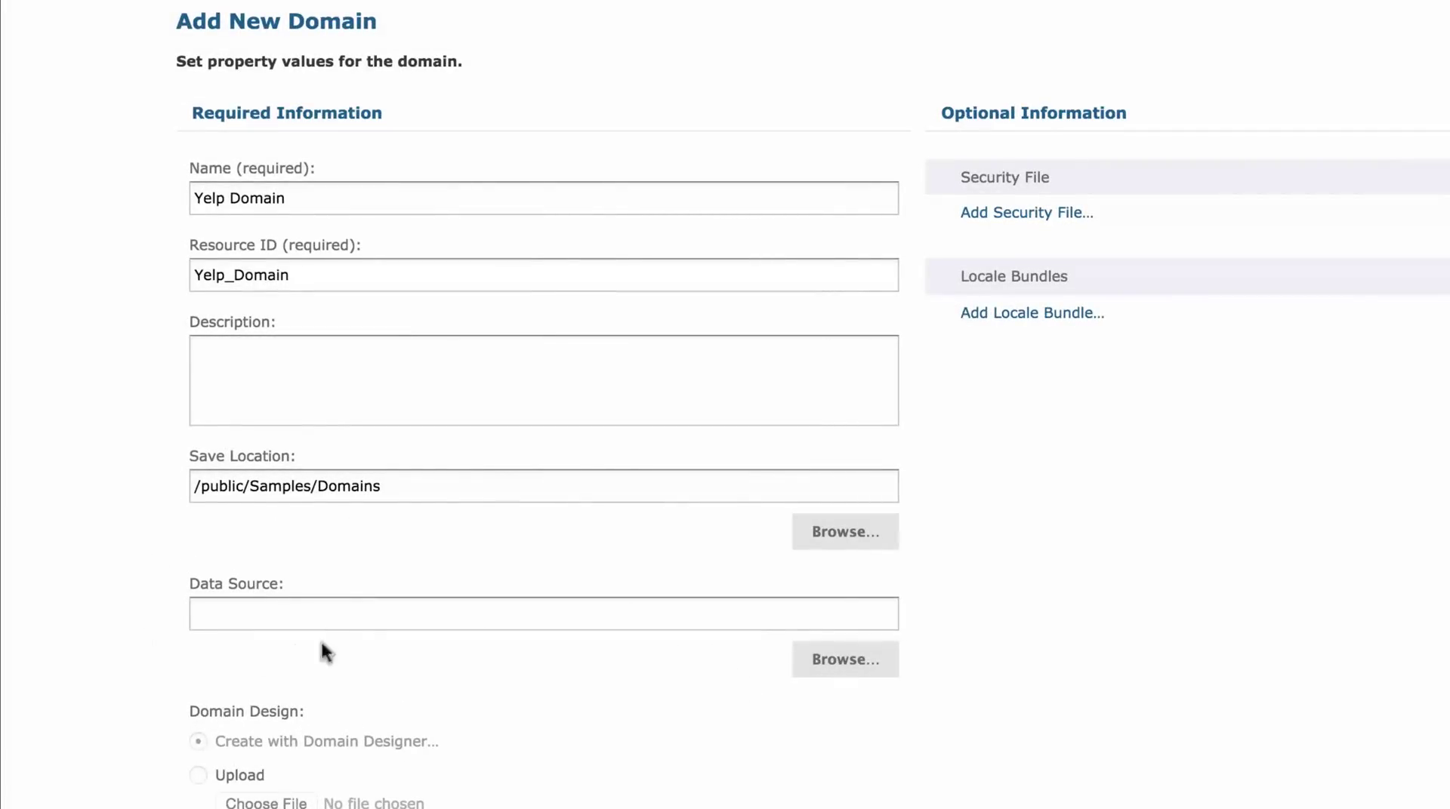
Base the domain on the Impala data source in Public > Samples > Data Sources and launch the Domain Designer
click(848, 670)
click(755, 339)
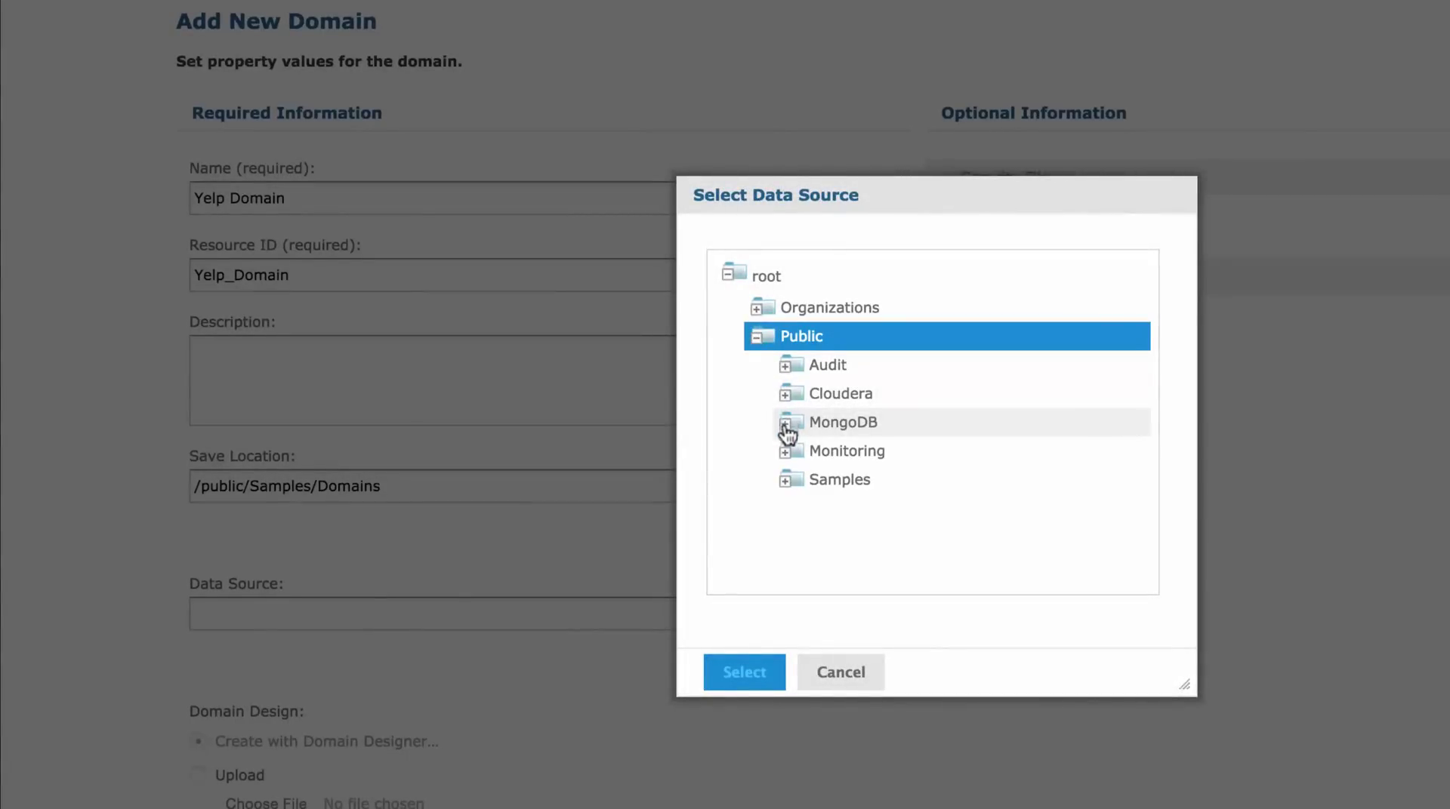
click(785, 481)
click(815, 512)
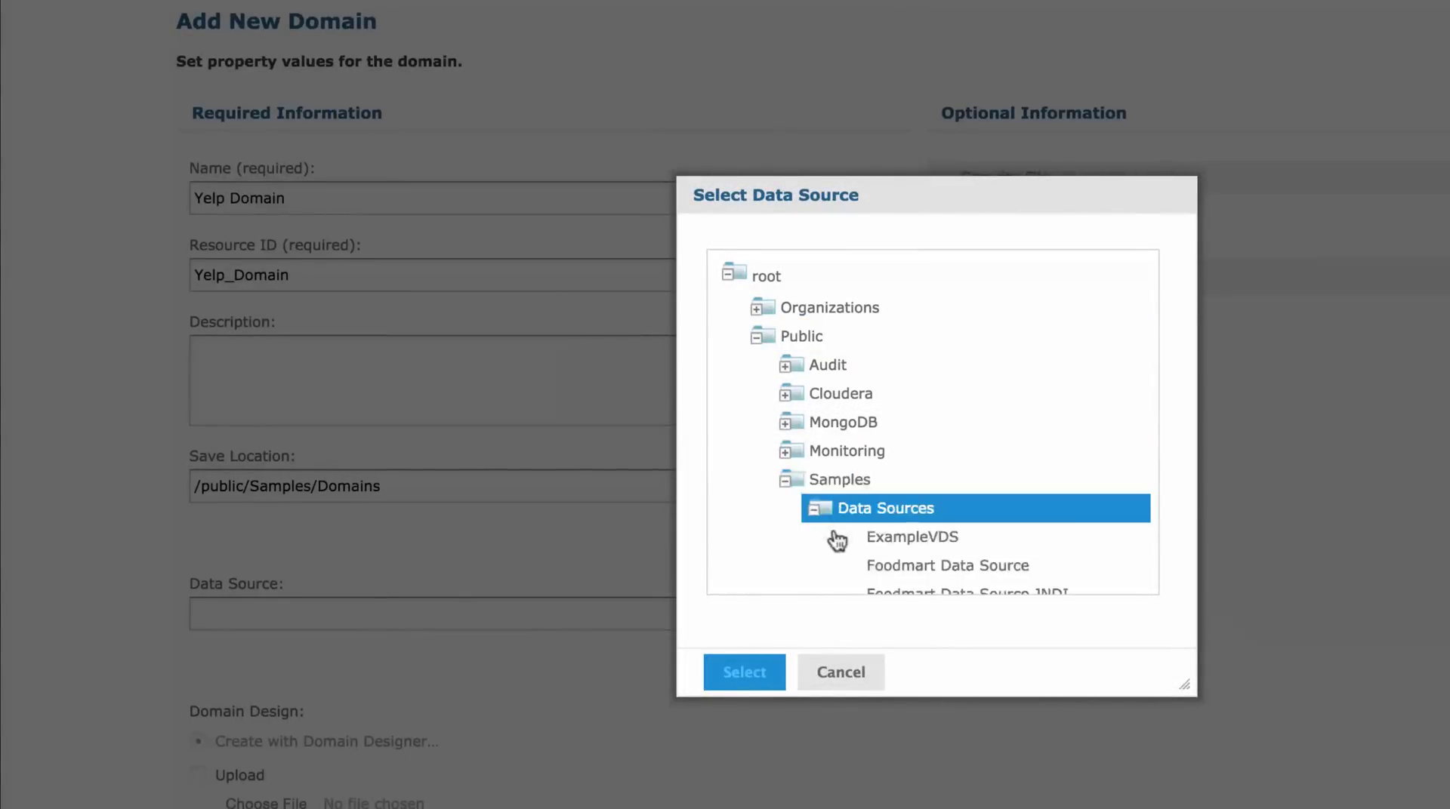
scroll(851, 573, down, 1)
click(897, 547)
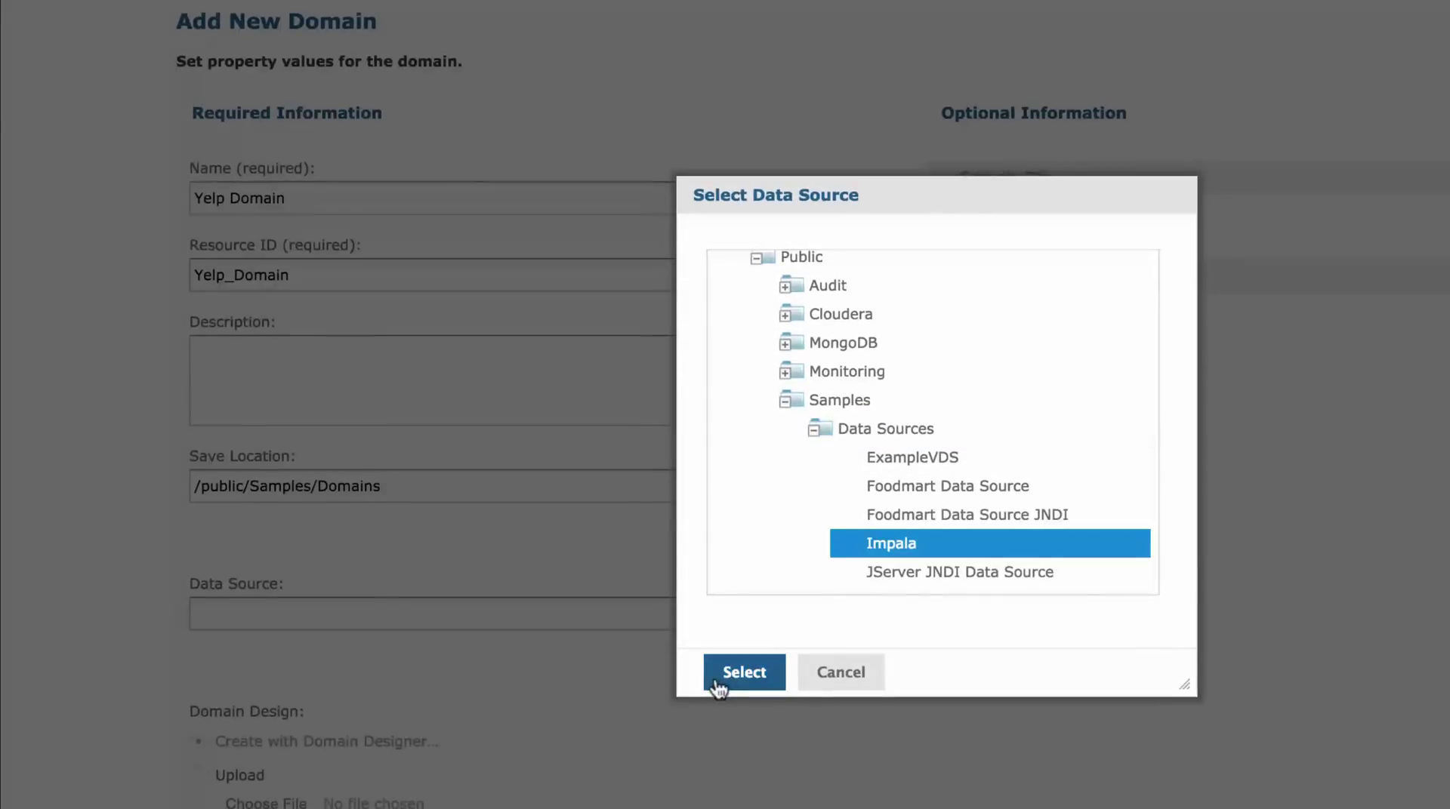
click(733, 677)
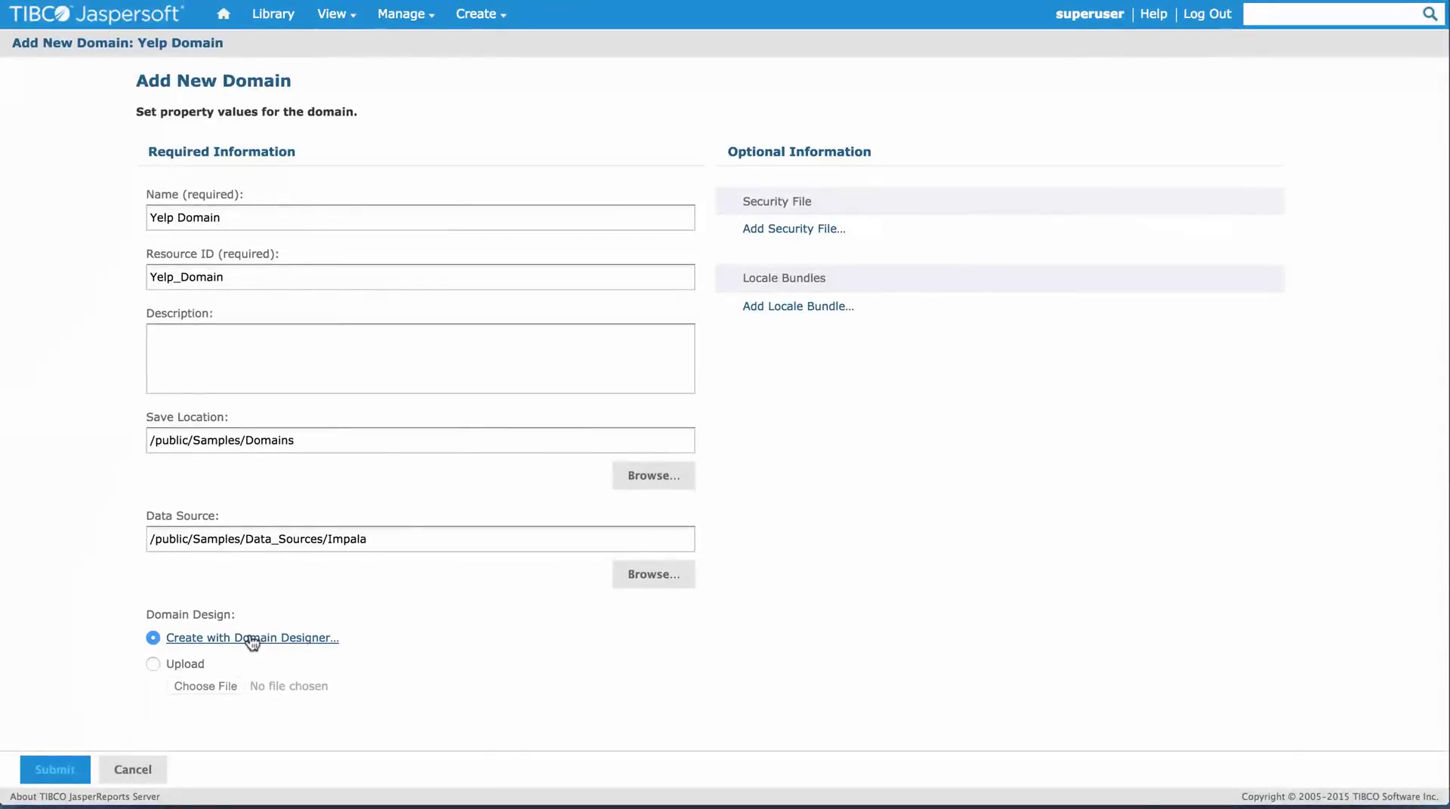
click(251, 640)
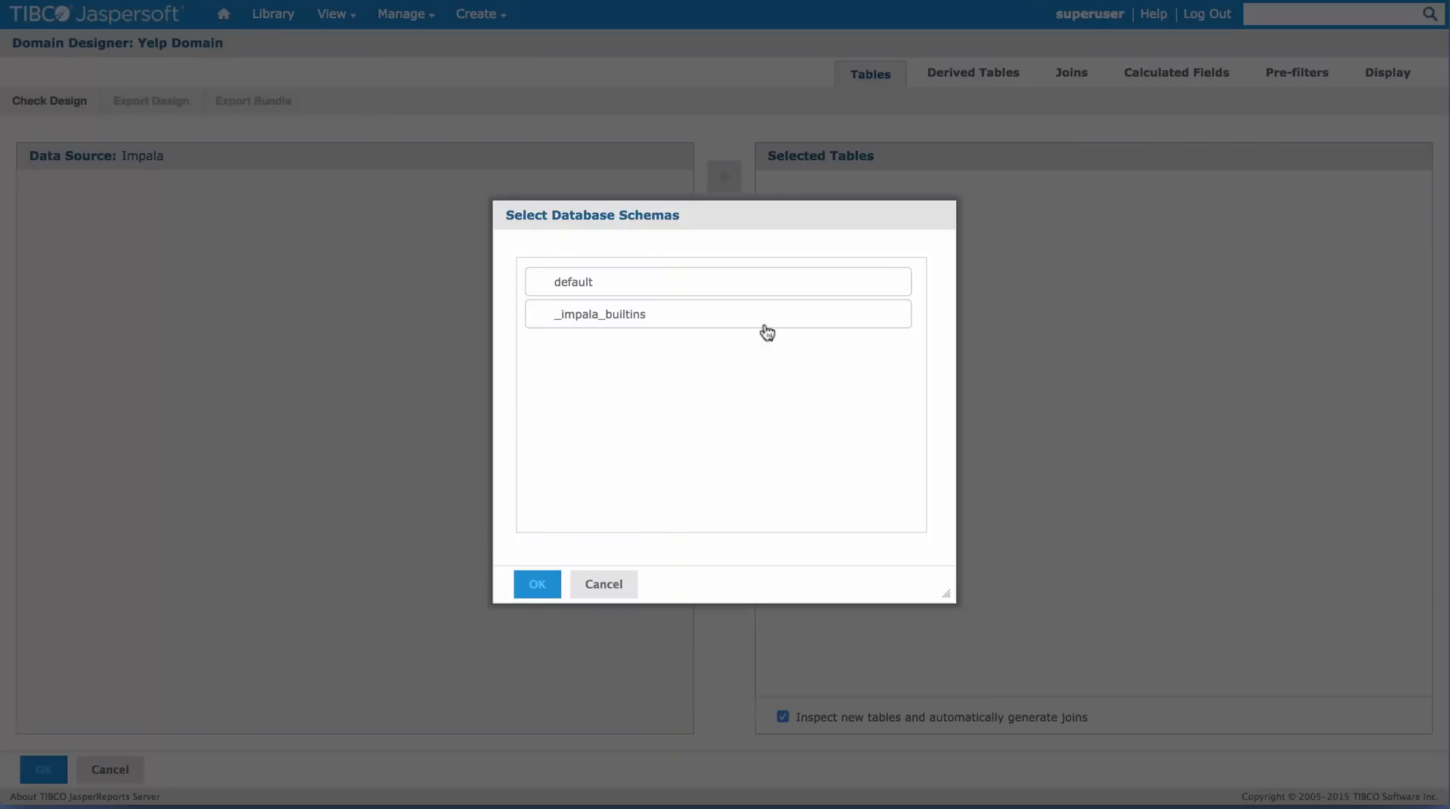
Choose the default schema, then move default_business and default_review into Selected Tables with their columns shown
click(653, 284)
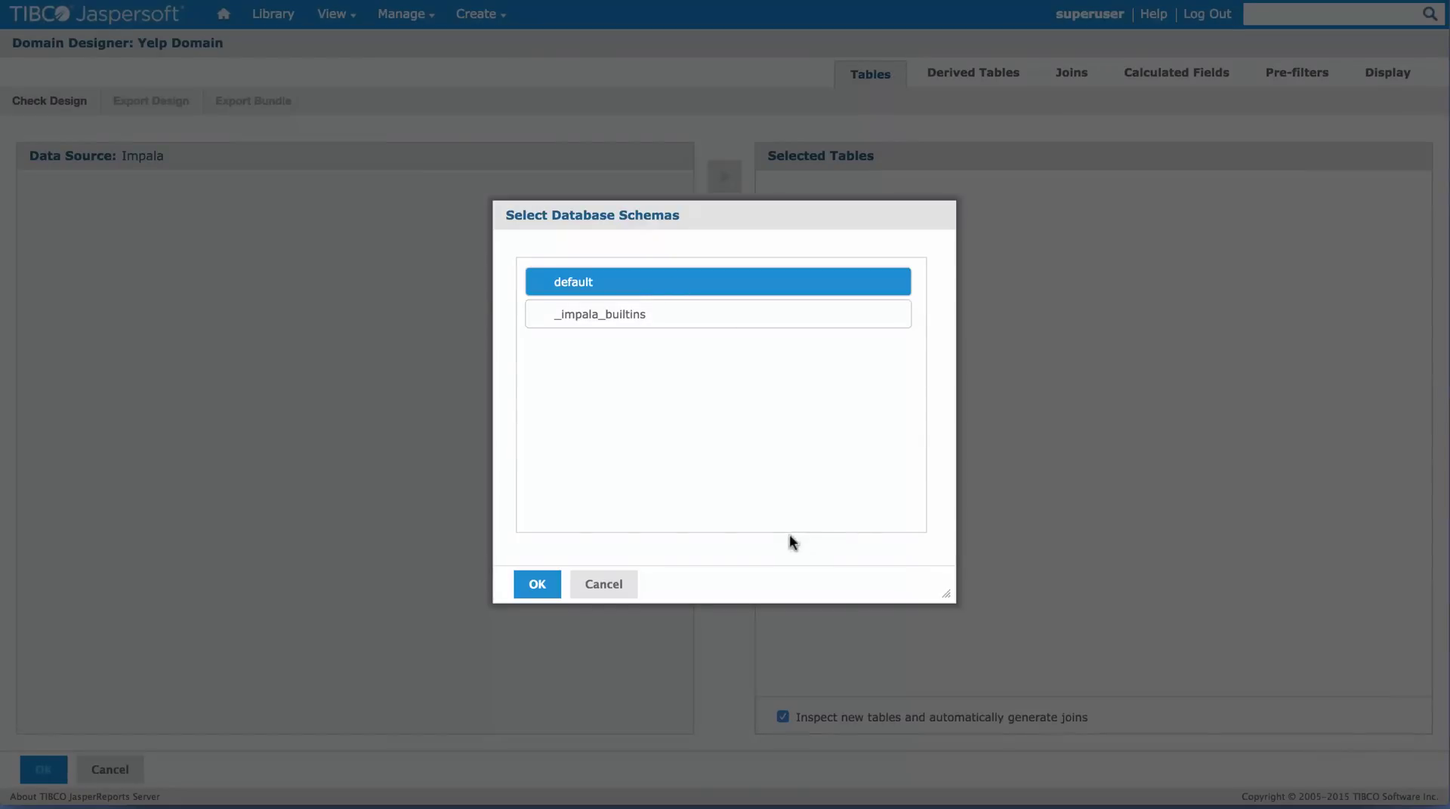
click(537, 584)
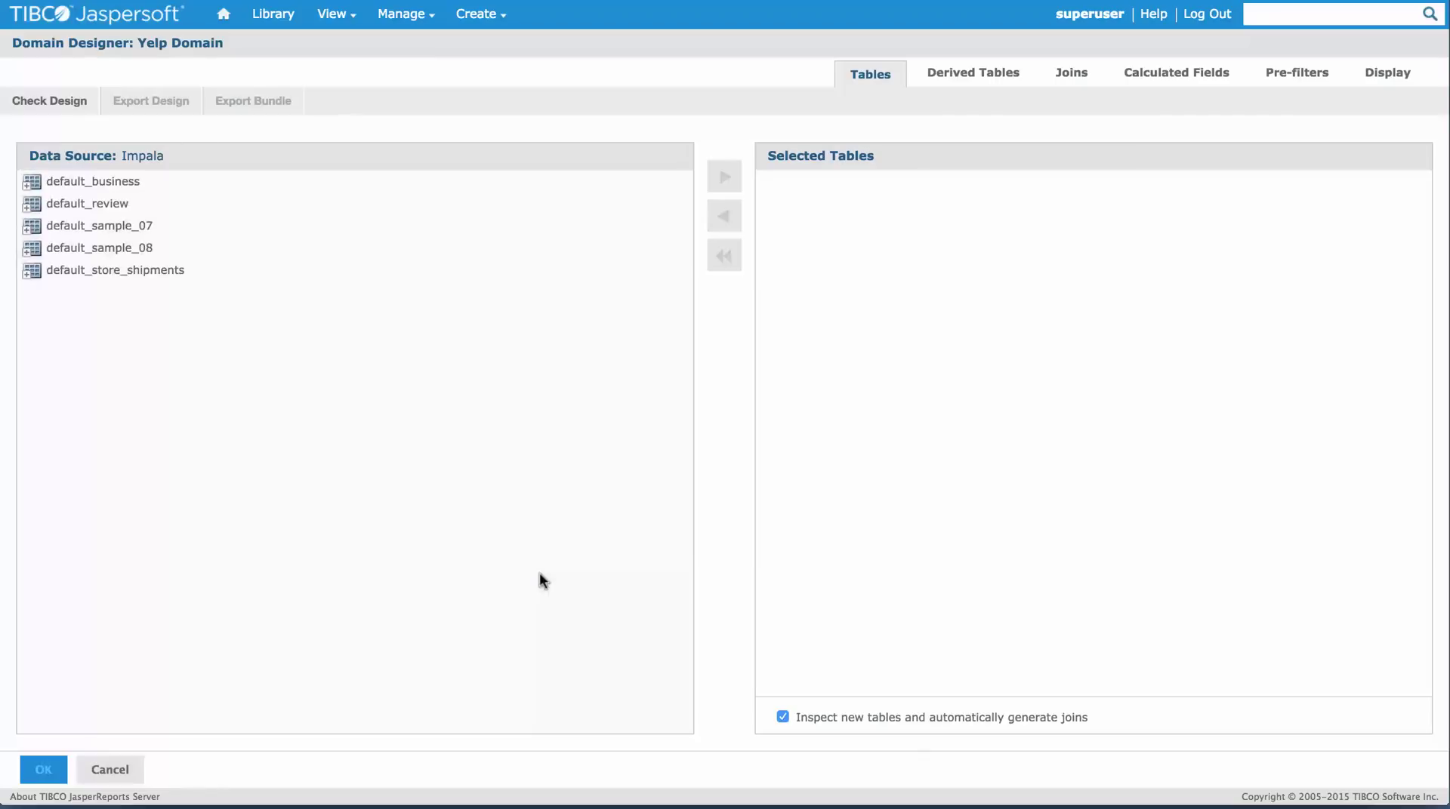
double_click(30, 183)
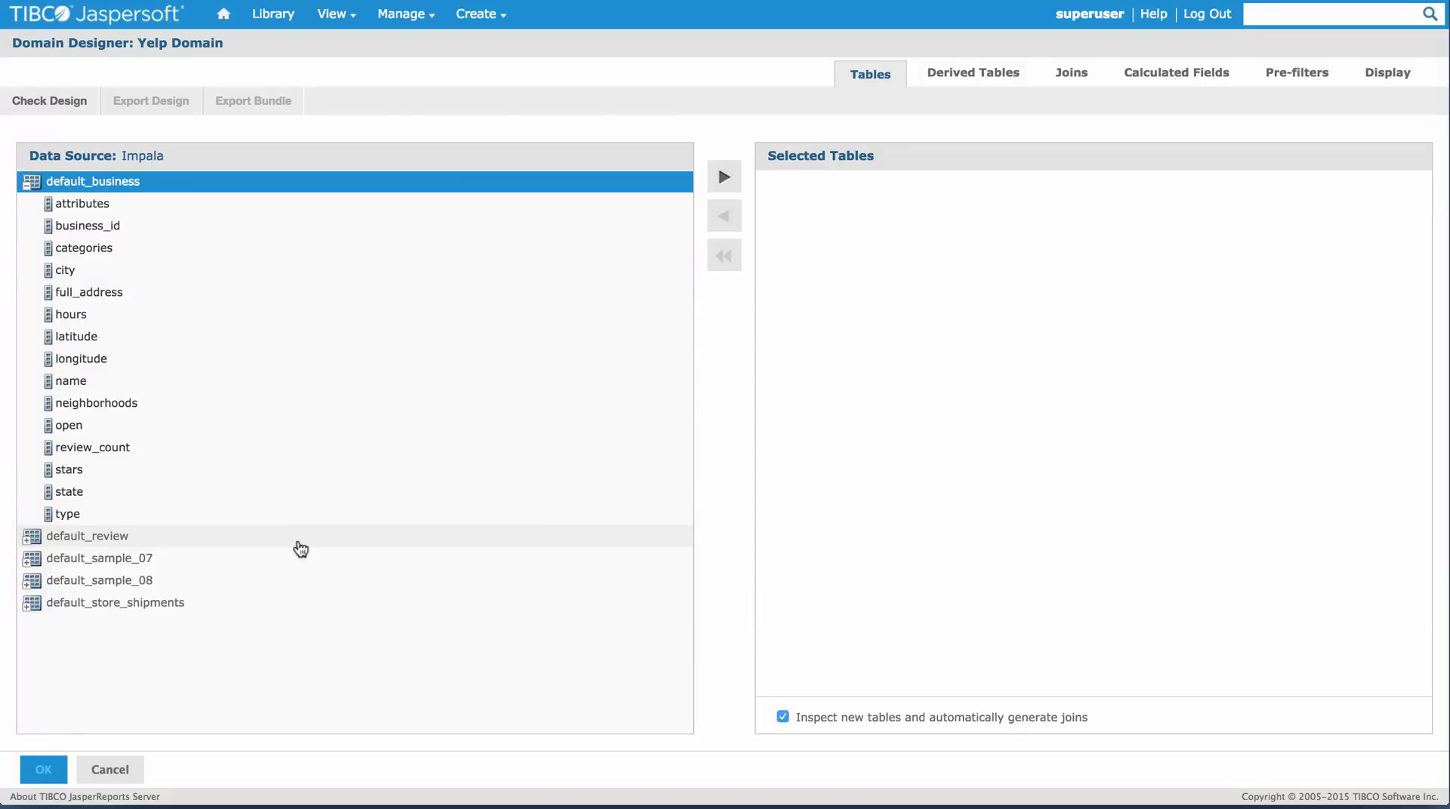
double_click(146, 185)
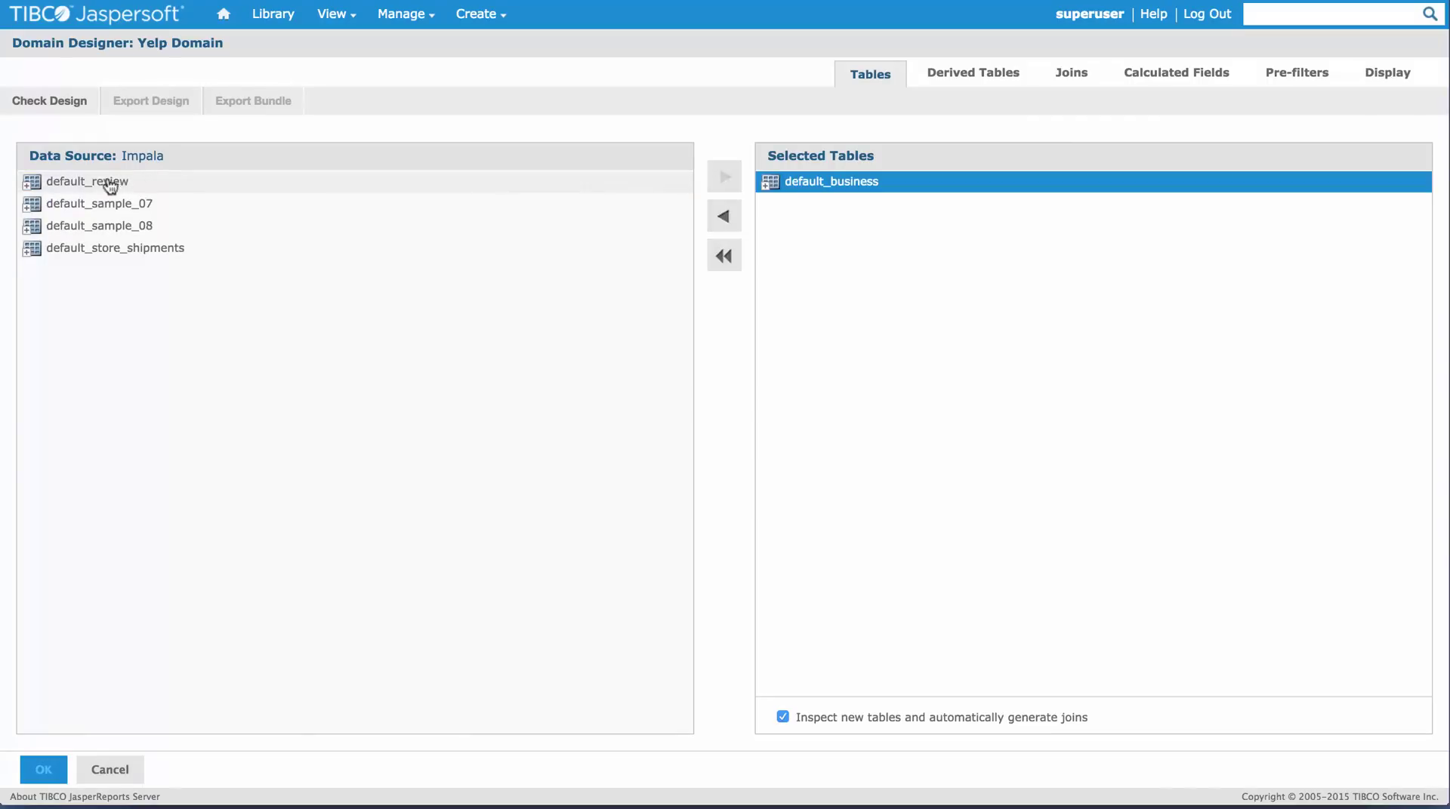
click(108, 186)
double_click(108, 186)
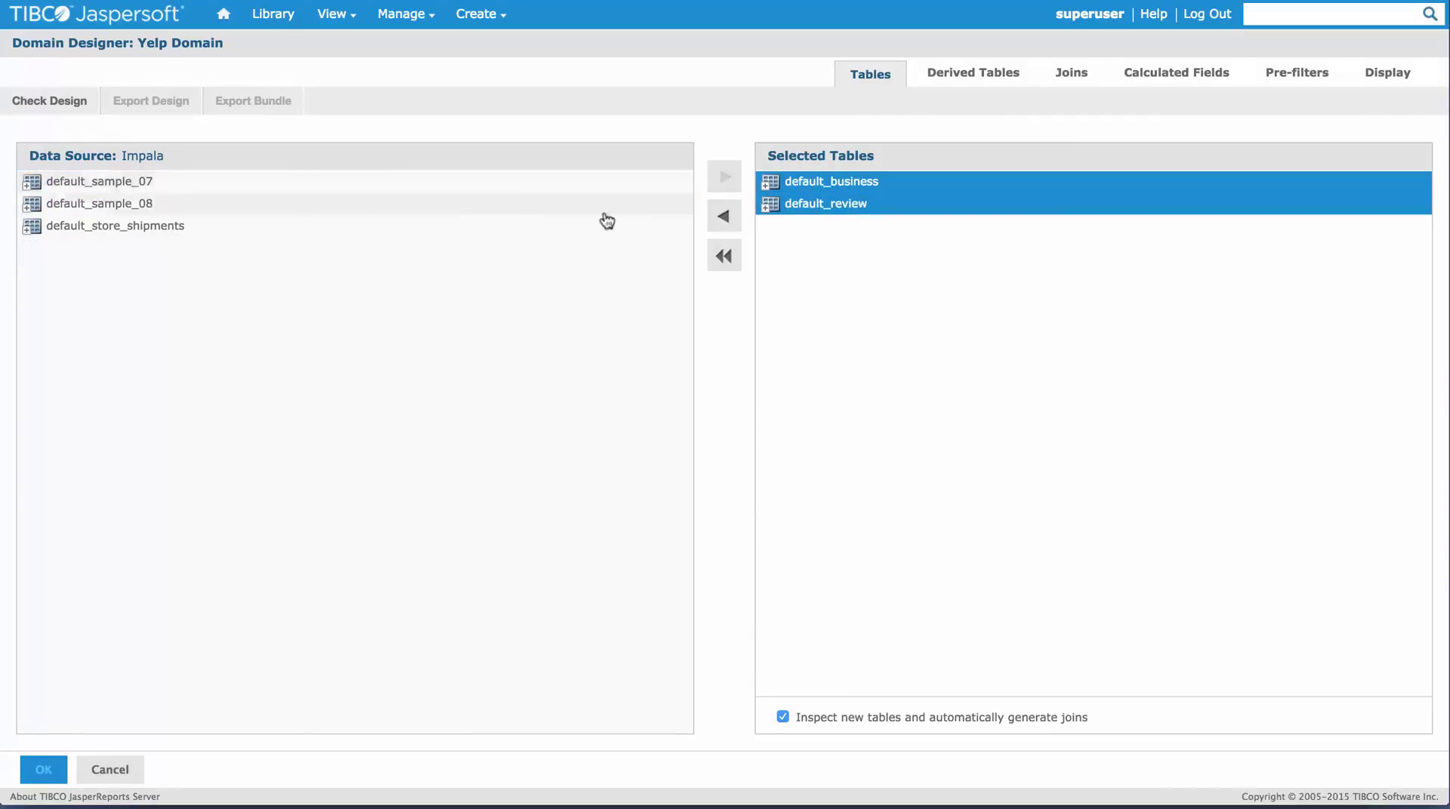
click(767, 205)
click(766, 189)
click(765, 185)
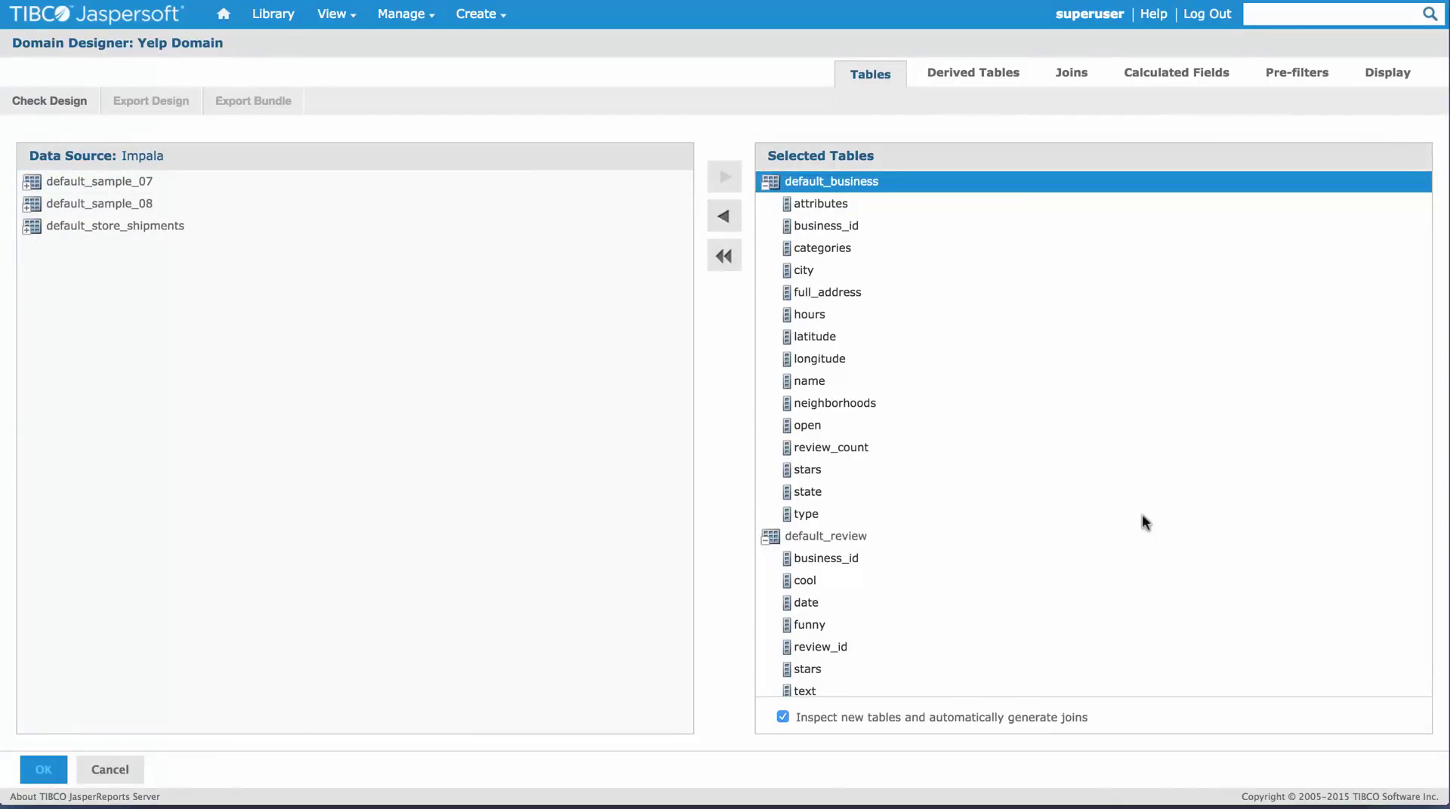
scroll(1144, 532, down, 3)
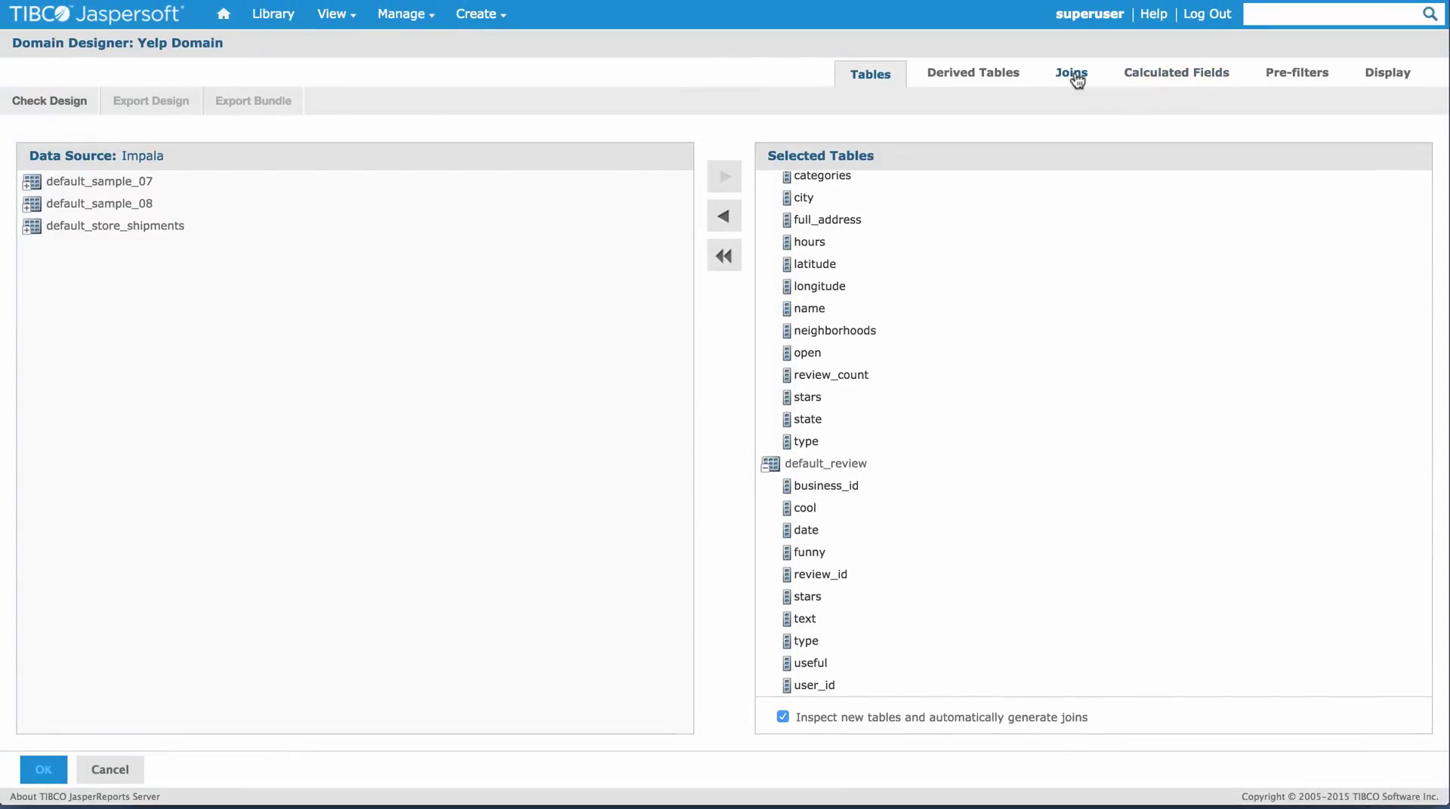
Inner-join default_review.business_id to default_business.business_id on the Joins tab
click(1072, 75)
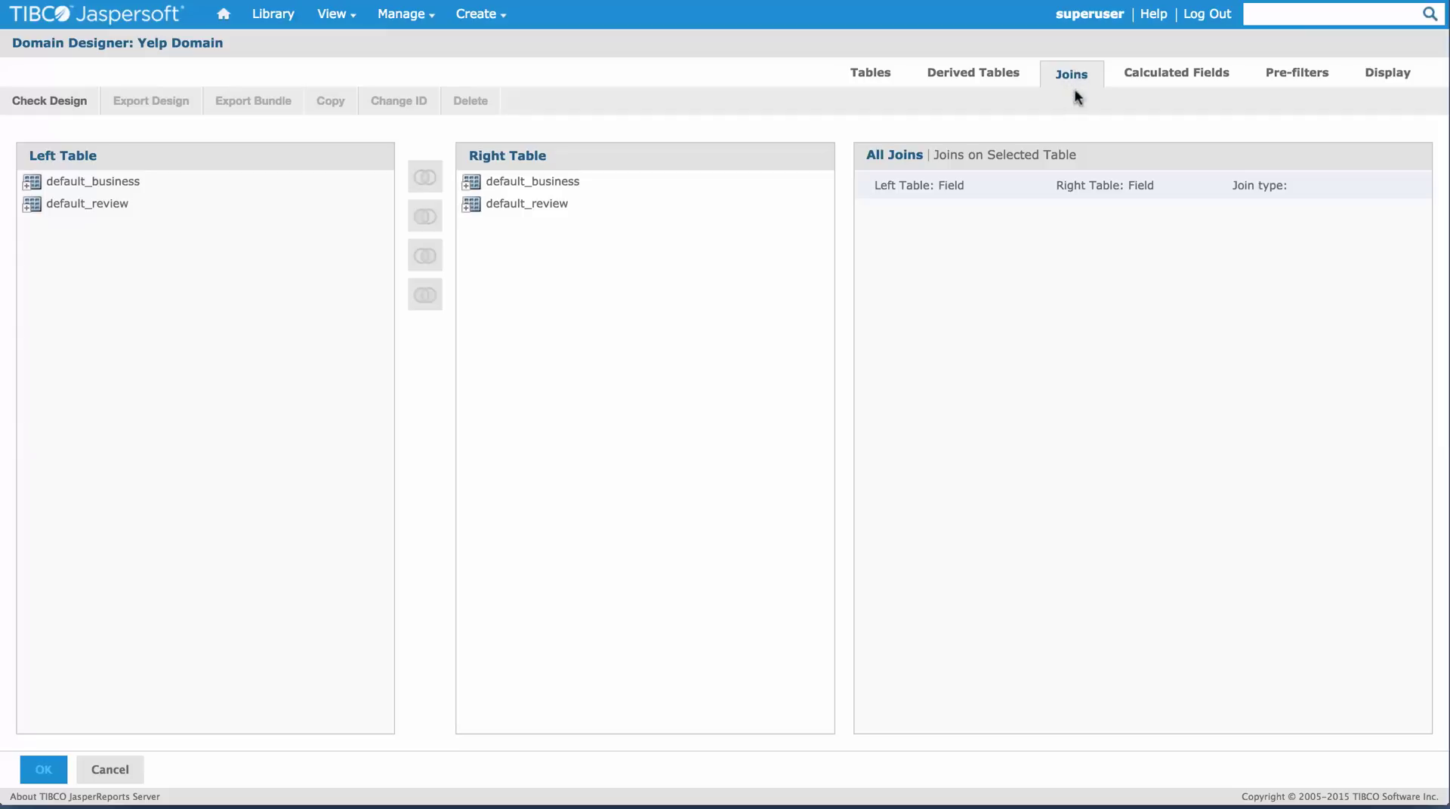
click(29, 212)
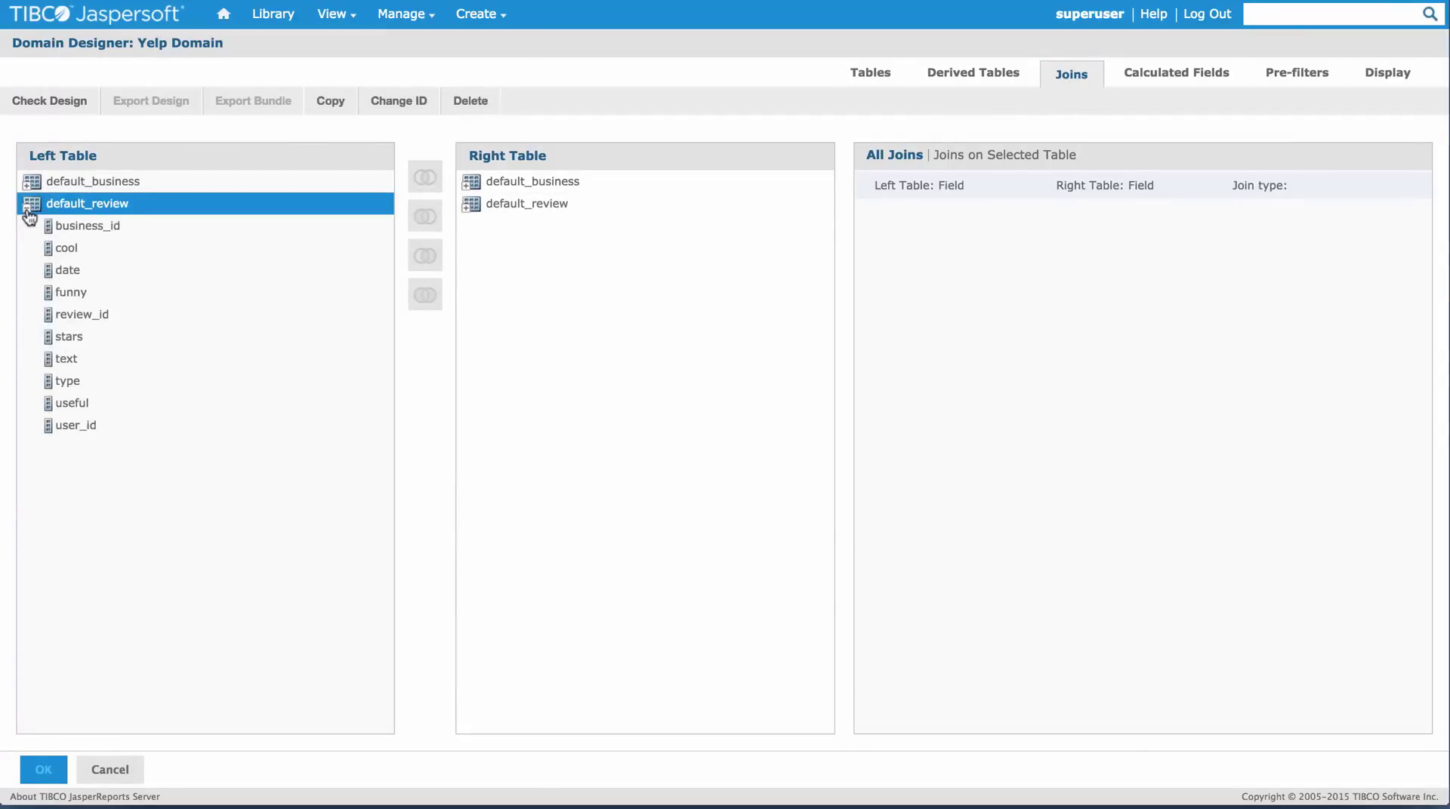
click(85, 228)
click(467, 185)
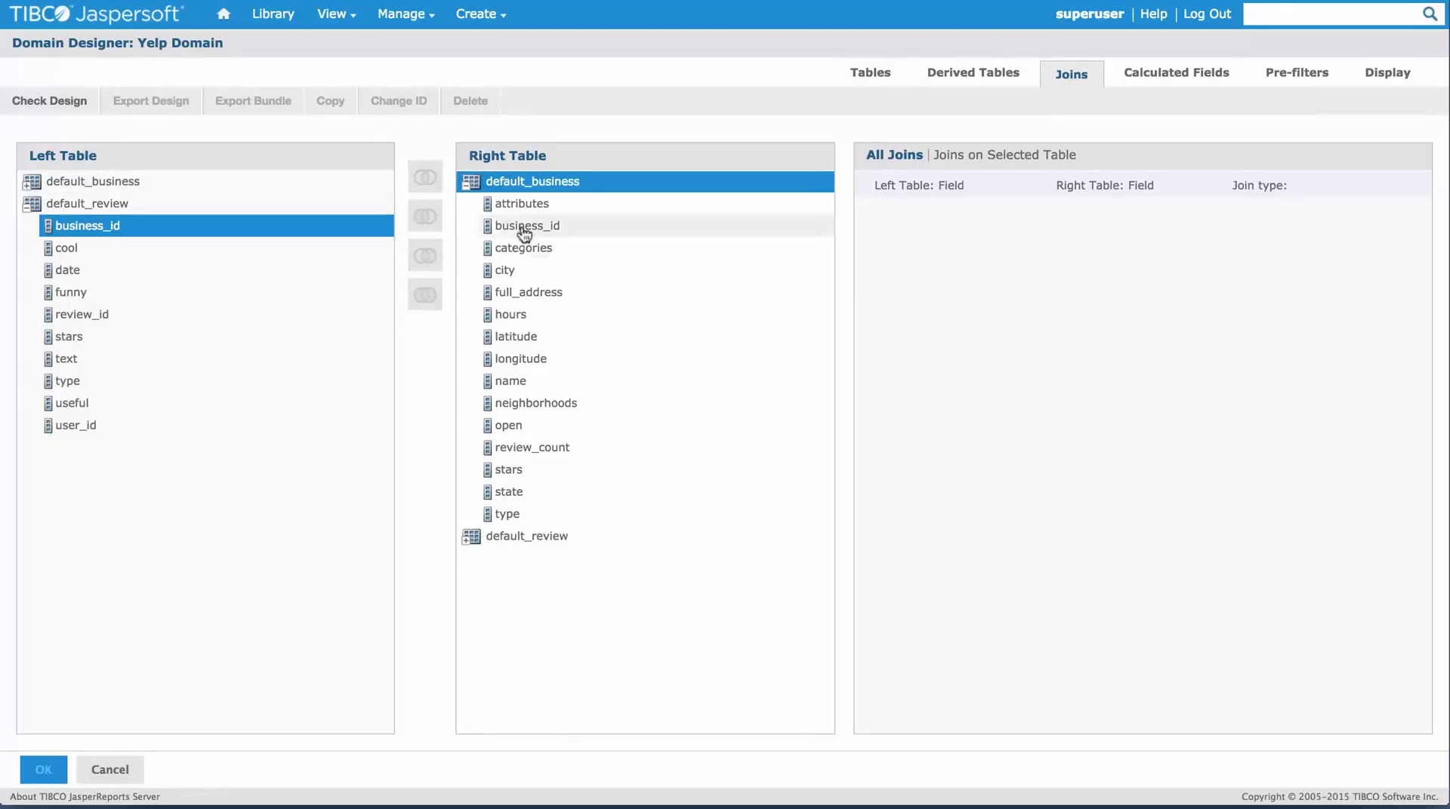
click(563, 230)
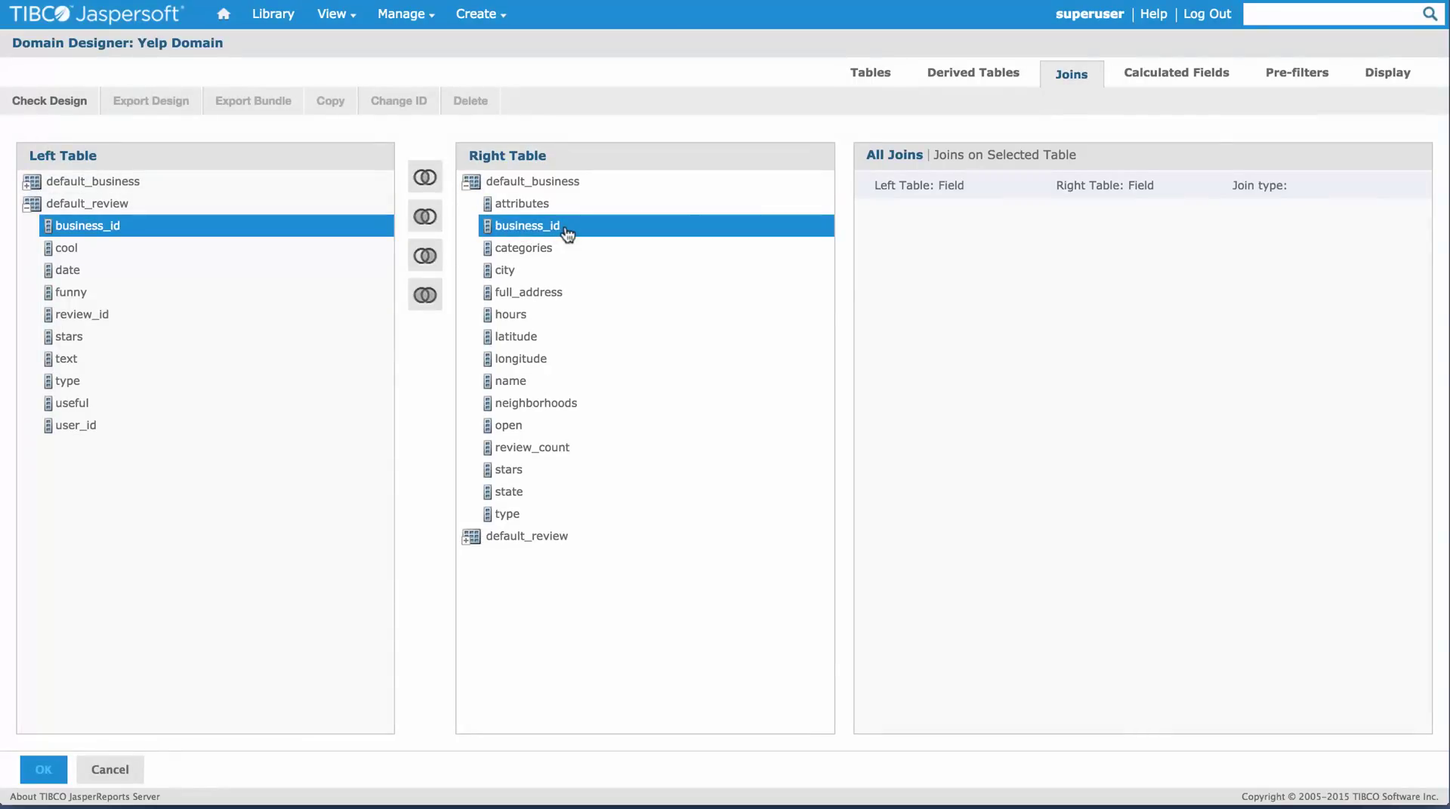
click(426, 179)
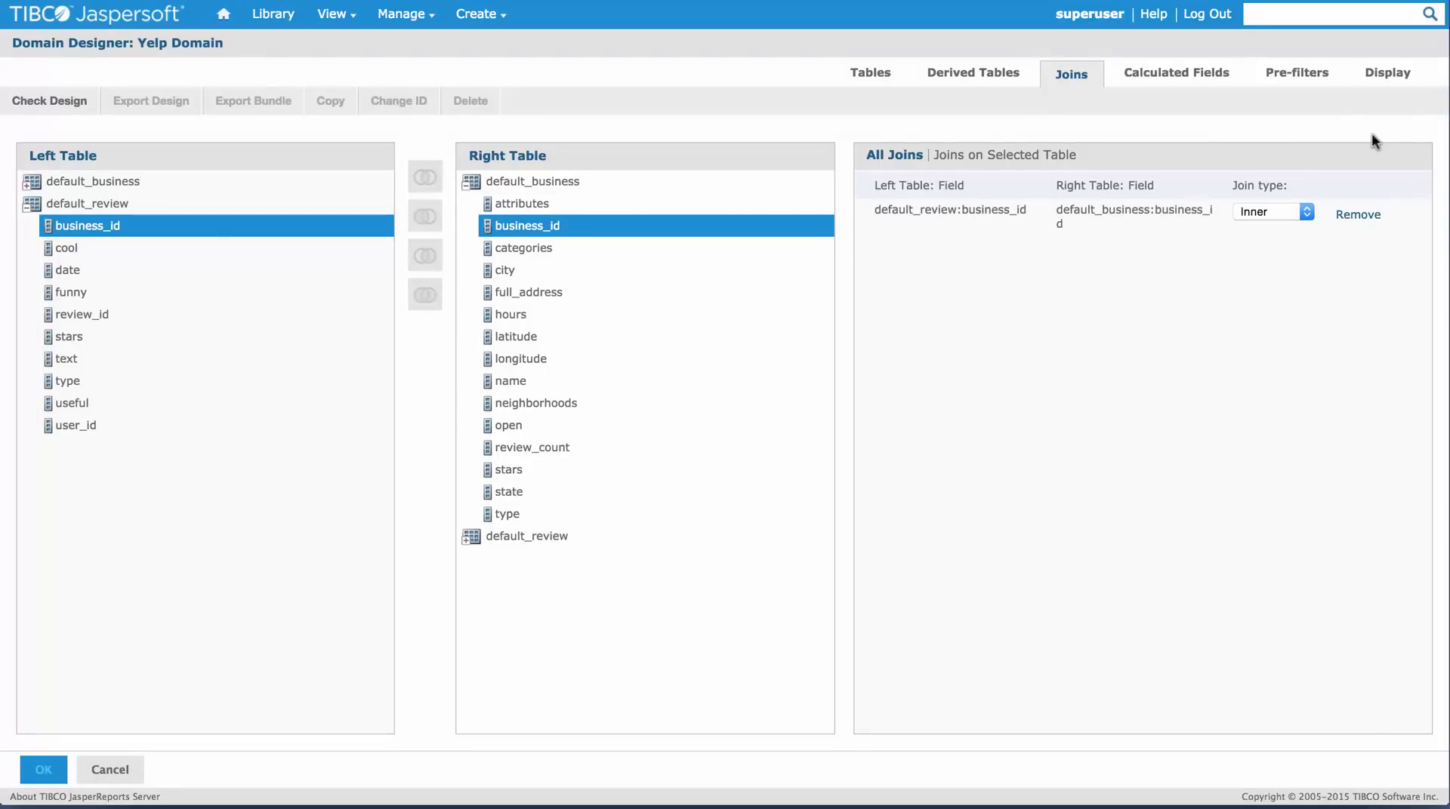
Add default_business and default_review from JoinTree_1 to Sets and Items, then expand default_business's fields
click(1395, 74)
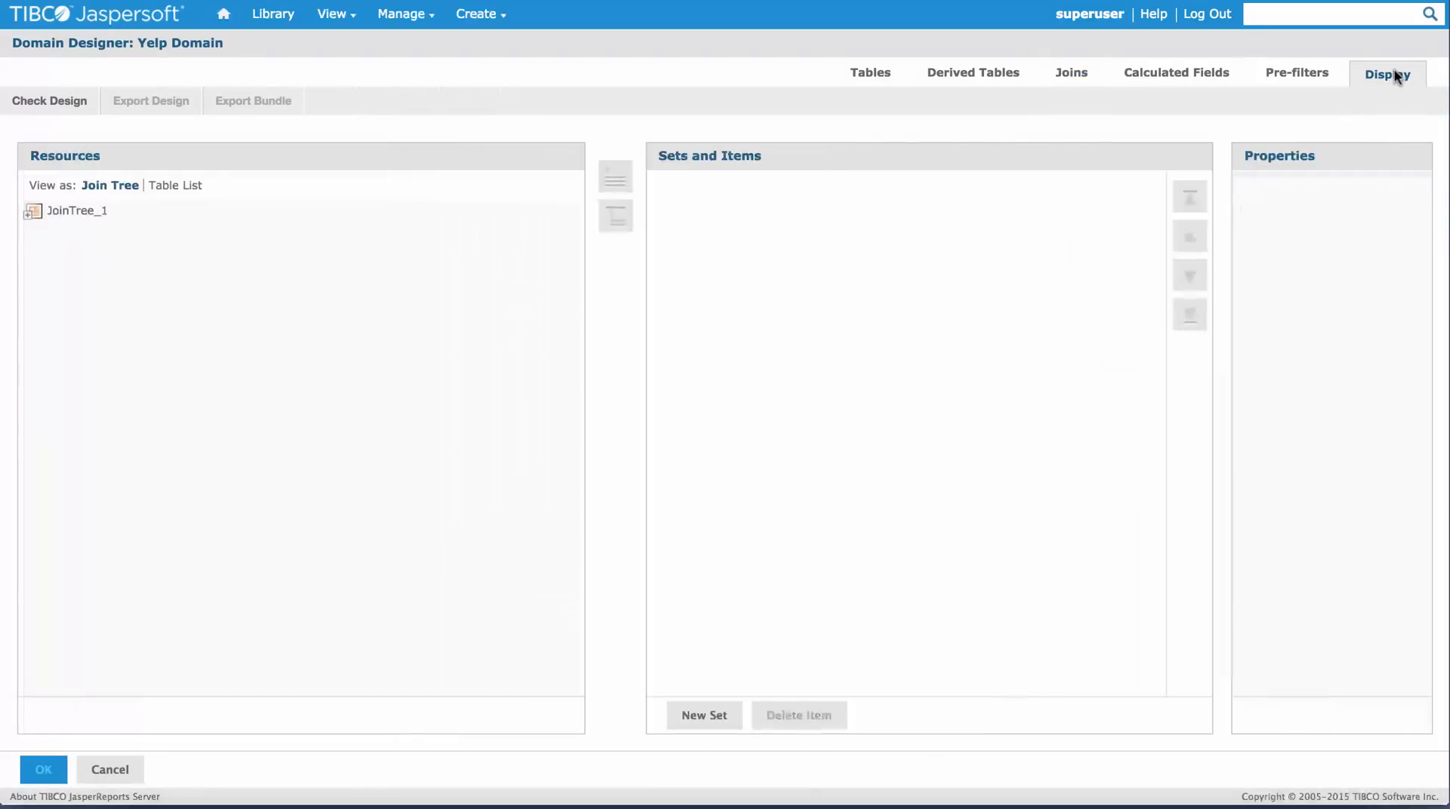
click(29, 215)
click(29, 216)
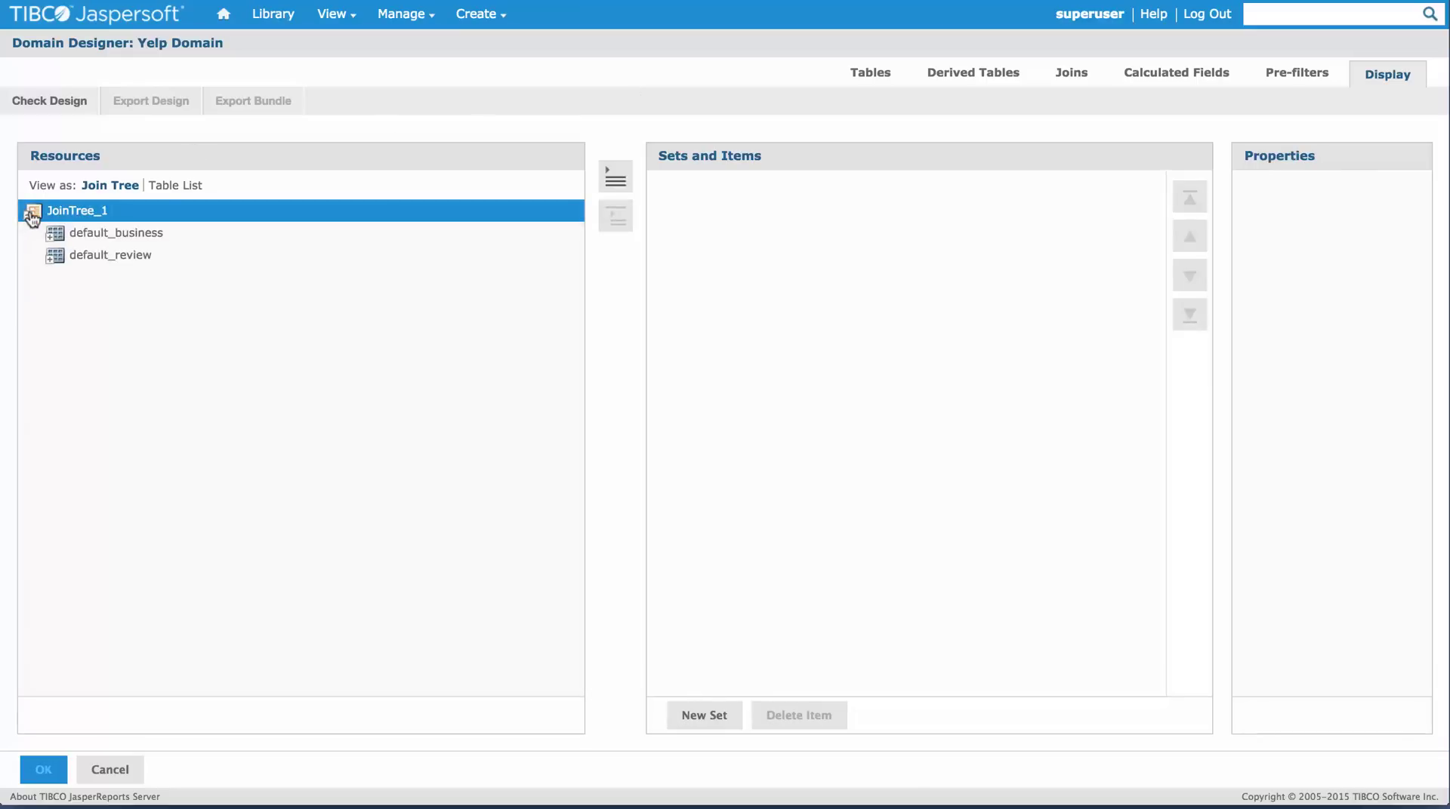
click(90, 234)
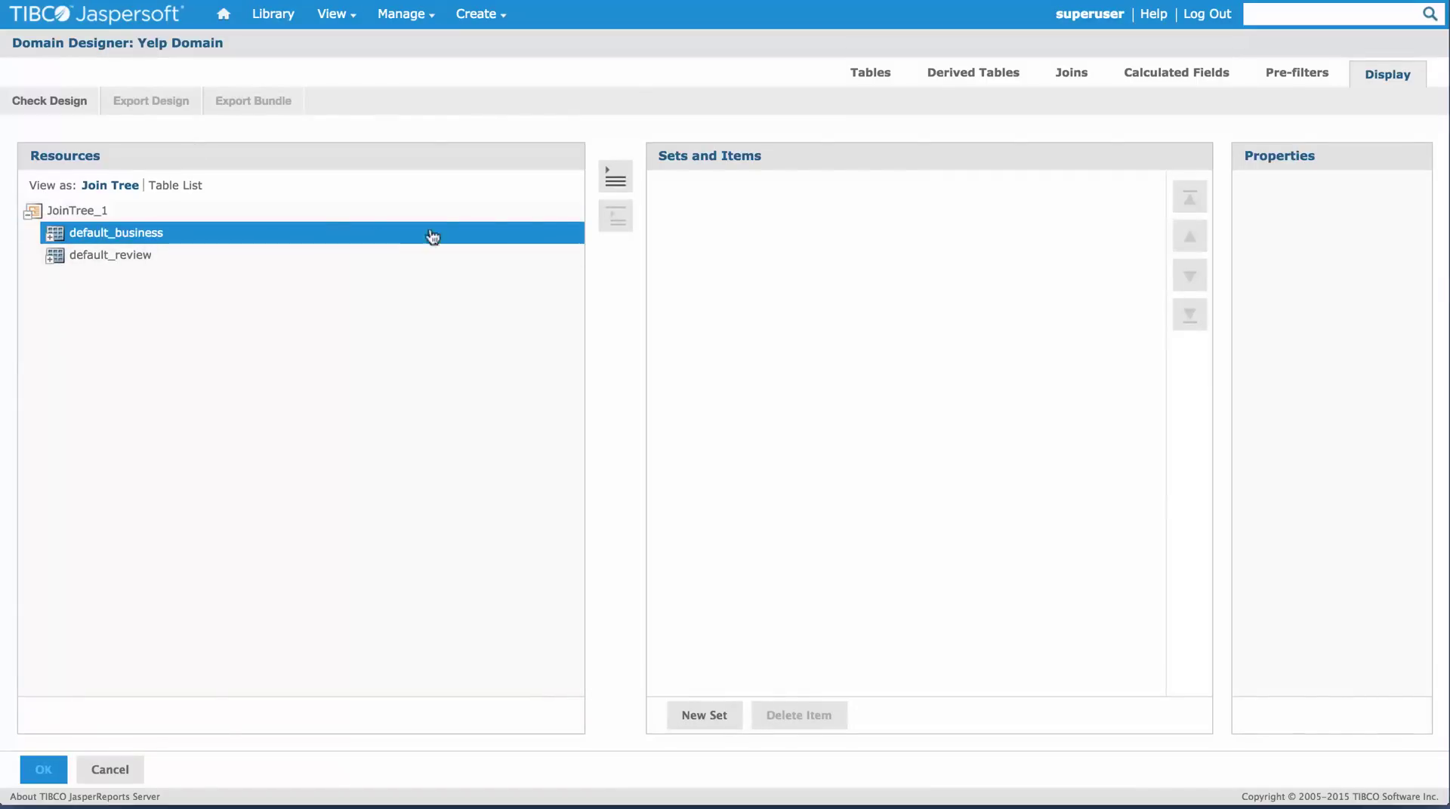
click(609, 193)
click(134, 238)
click(629, 194)
double_click(663, 187)
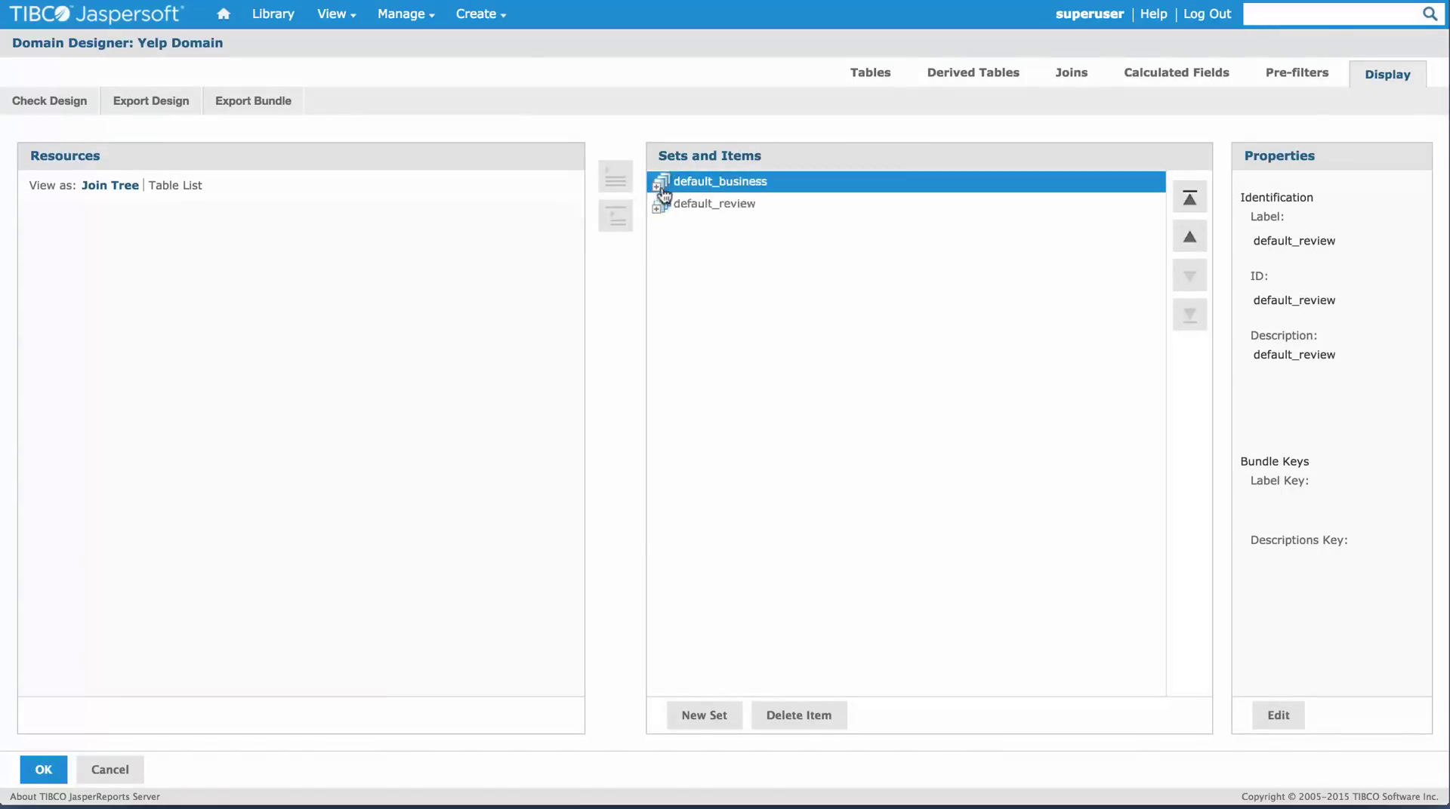
click(721, 248)
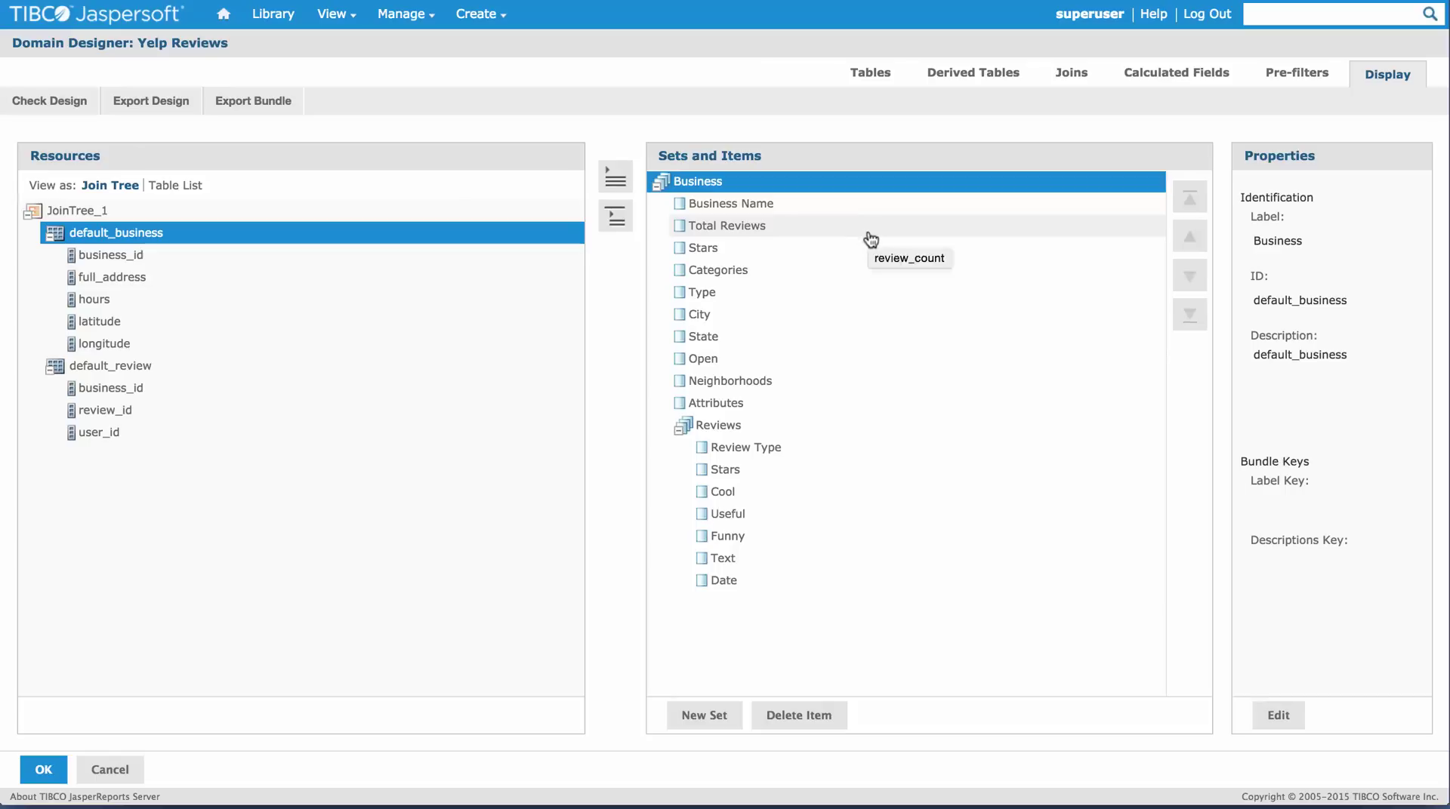
click(824, 209)
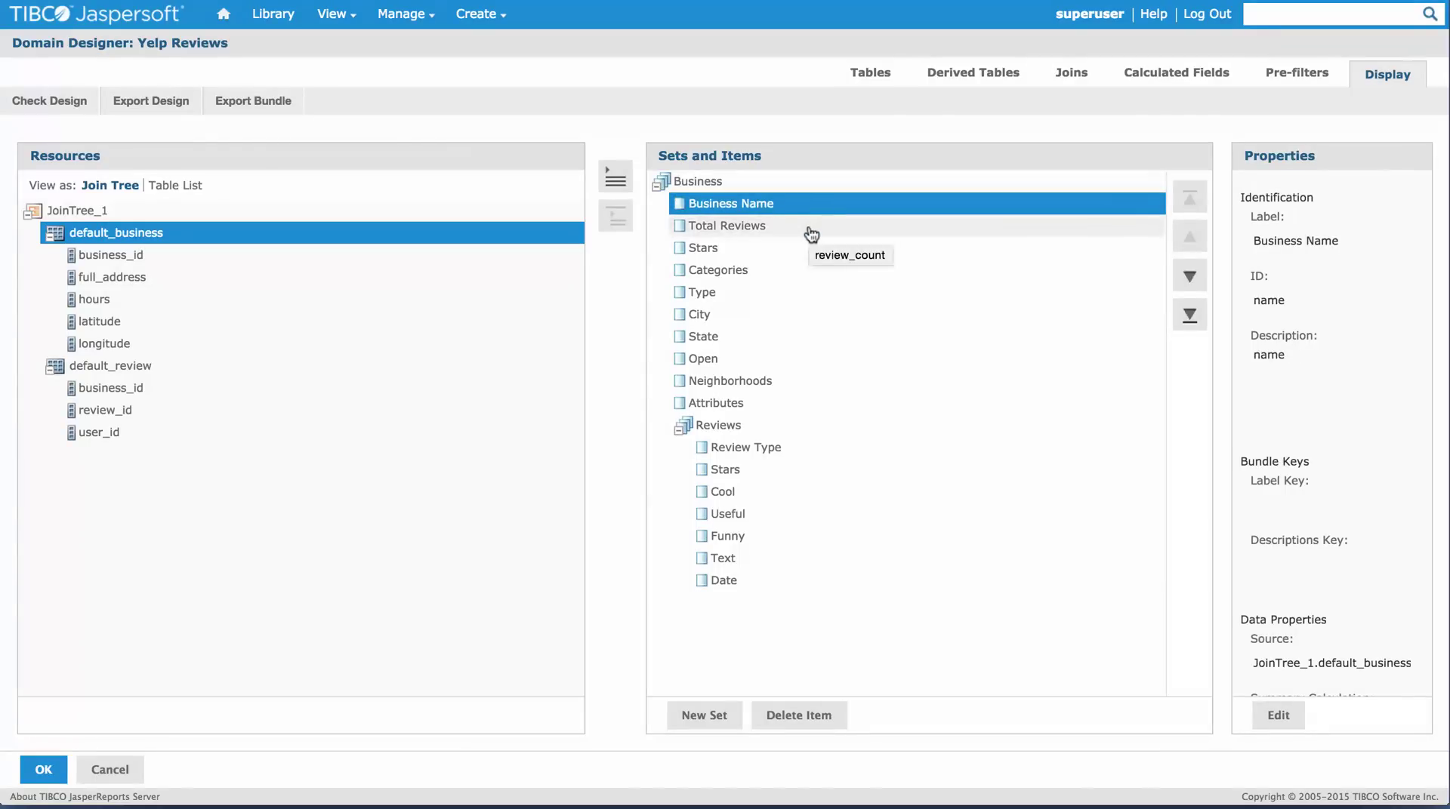
click(811, 231)
click(813, 262)
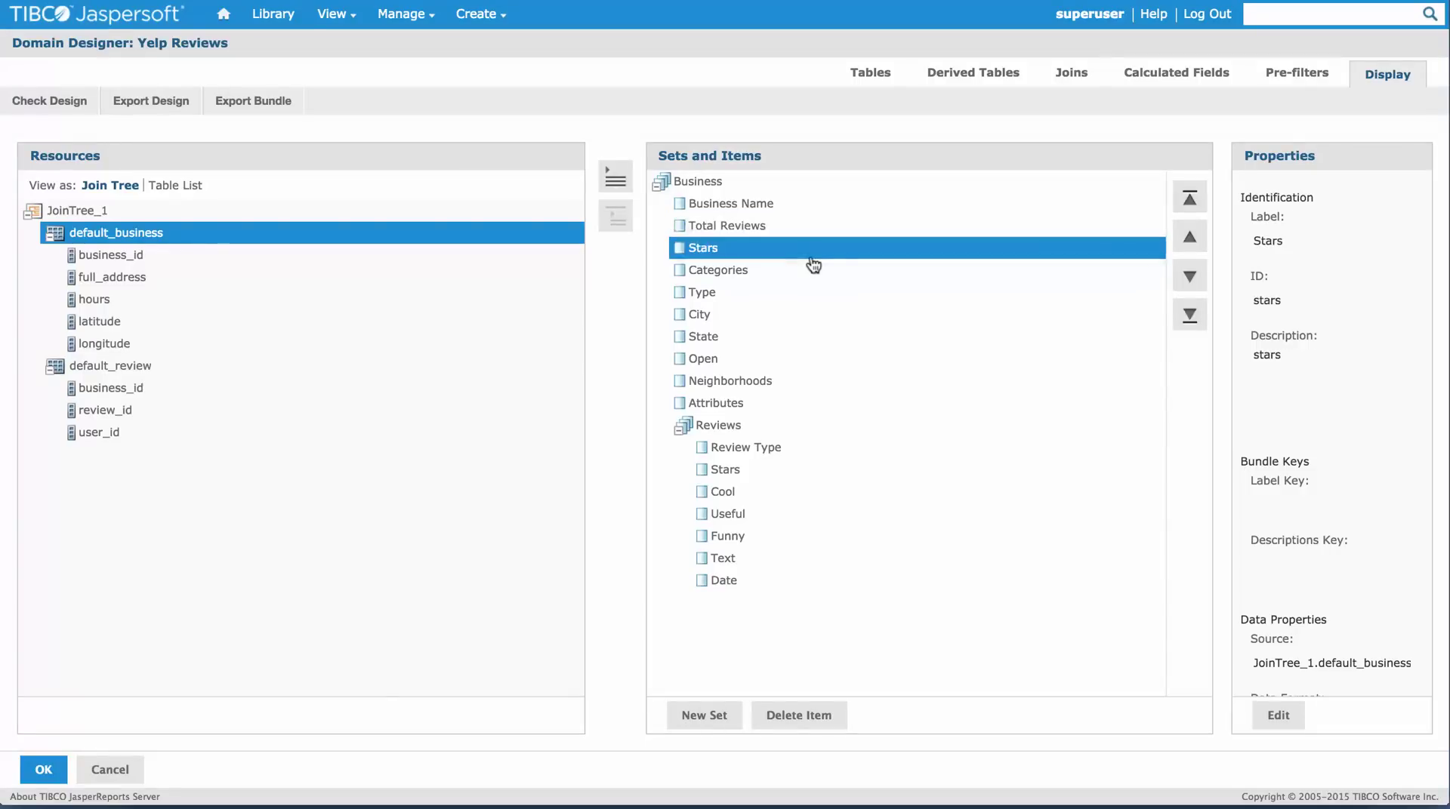
click(813, 274)
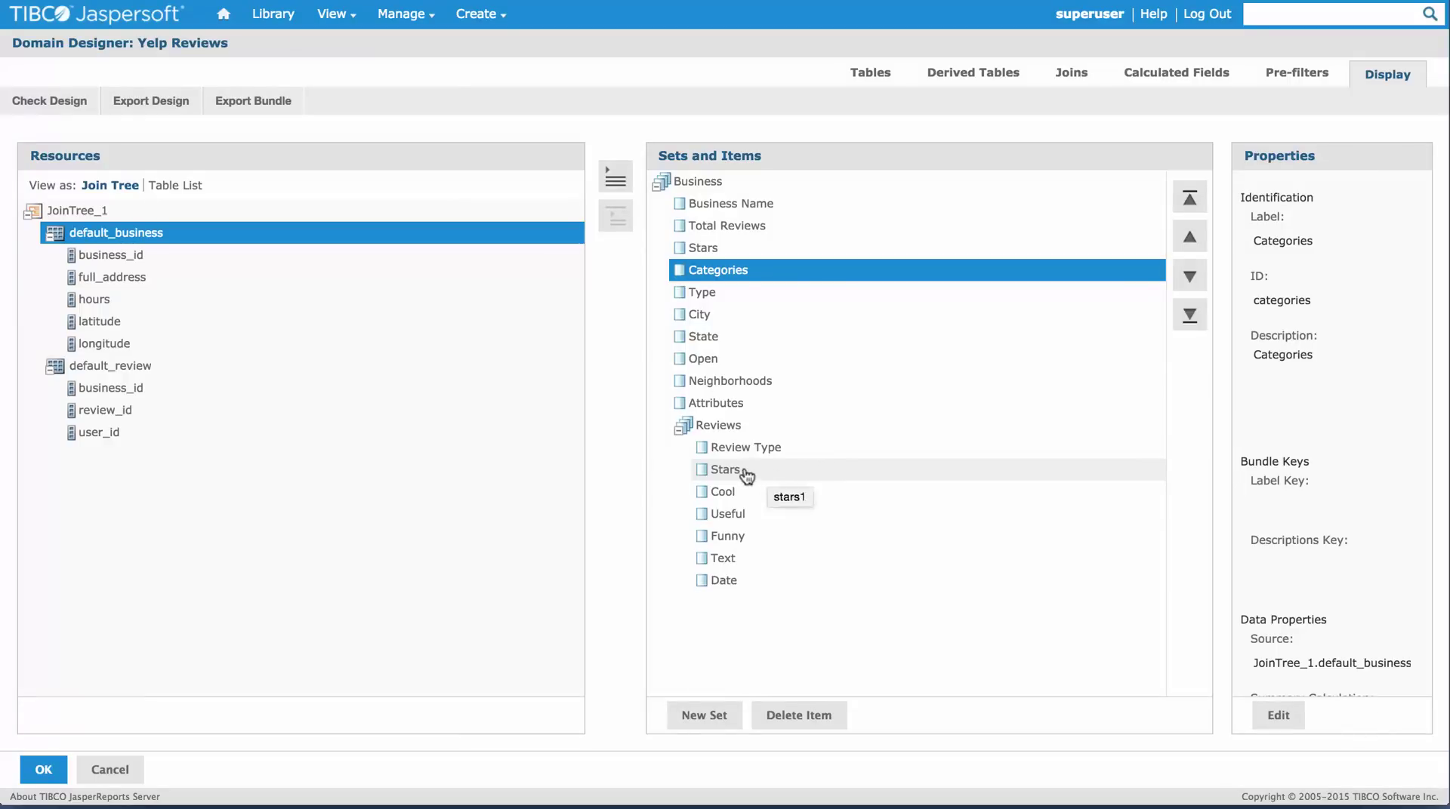
Change the Reviews Stars item's summary calculation from Sum to Average and save it
click(813, 471)
scroll(1380, 506, down, 3)
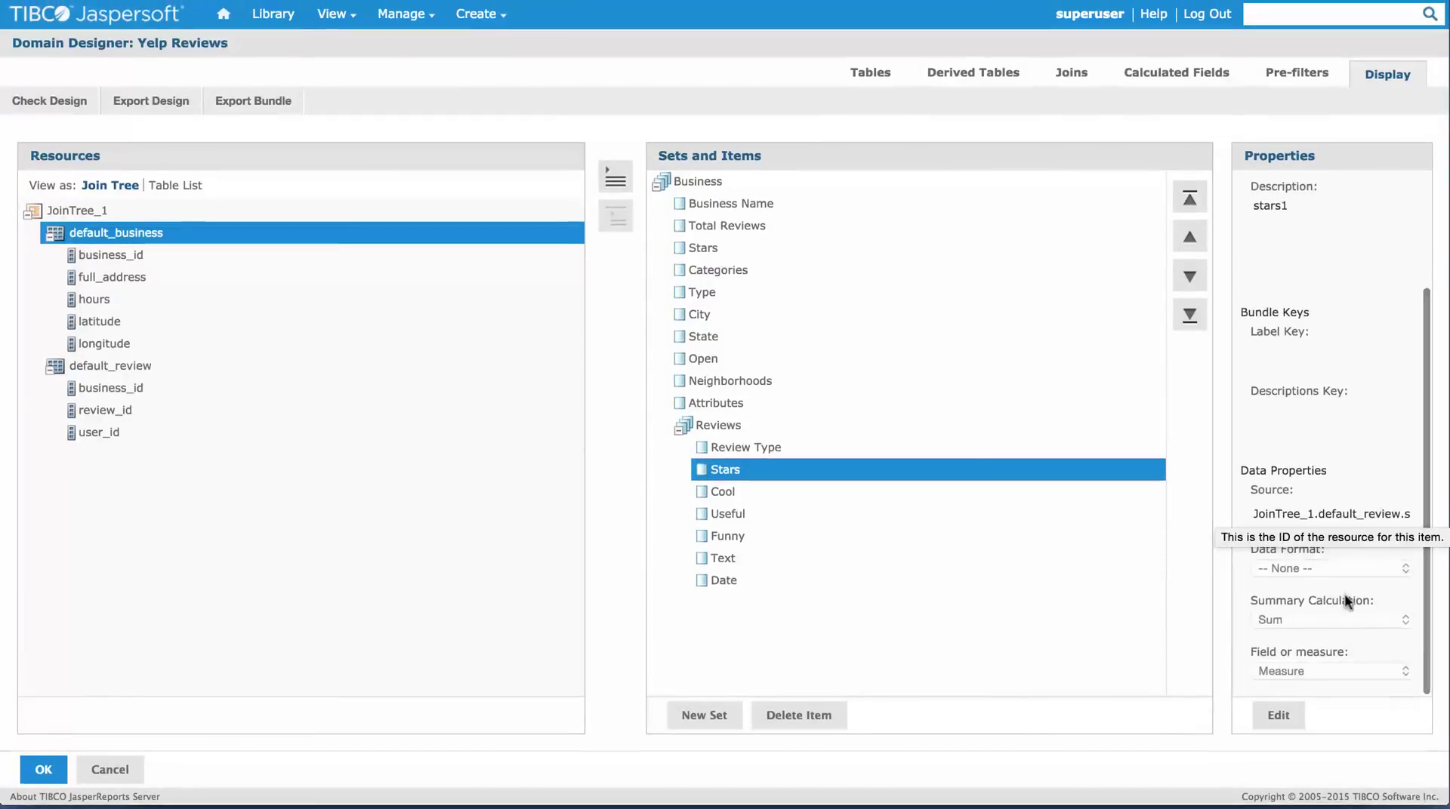
click(1278, 709)
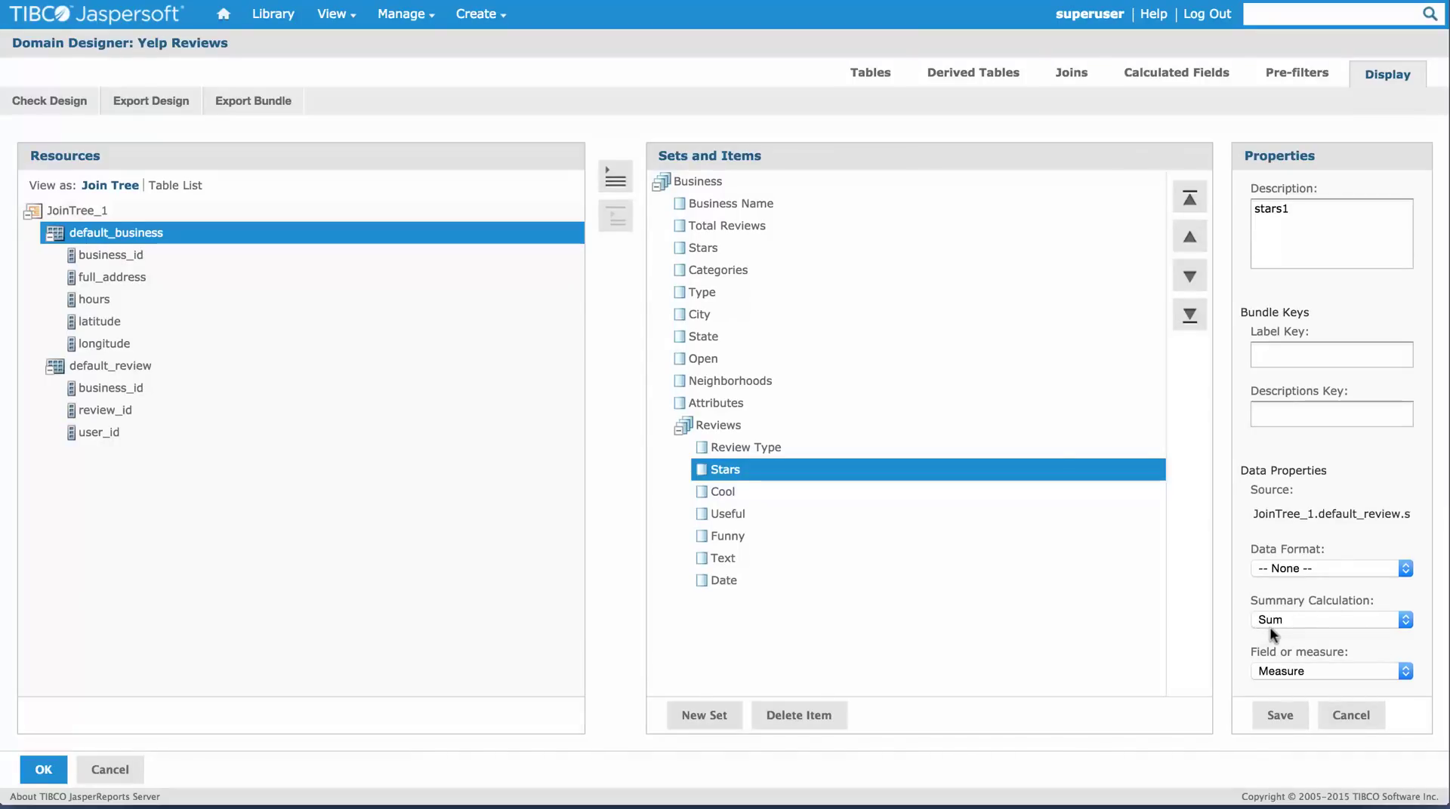
click(1297, 619)
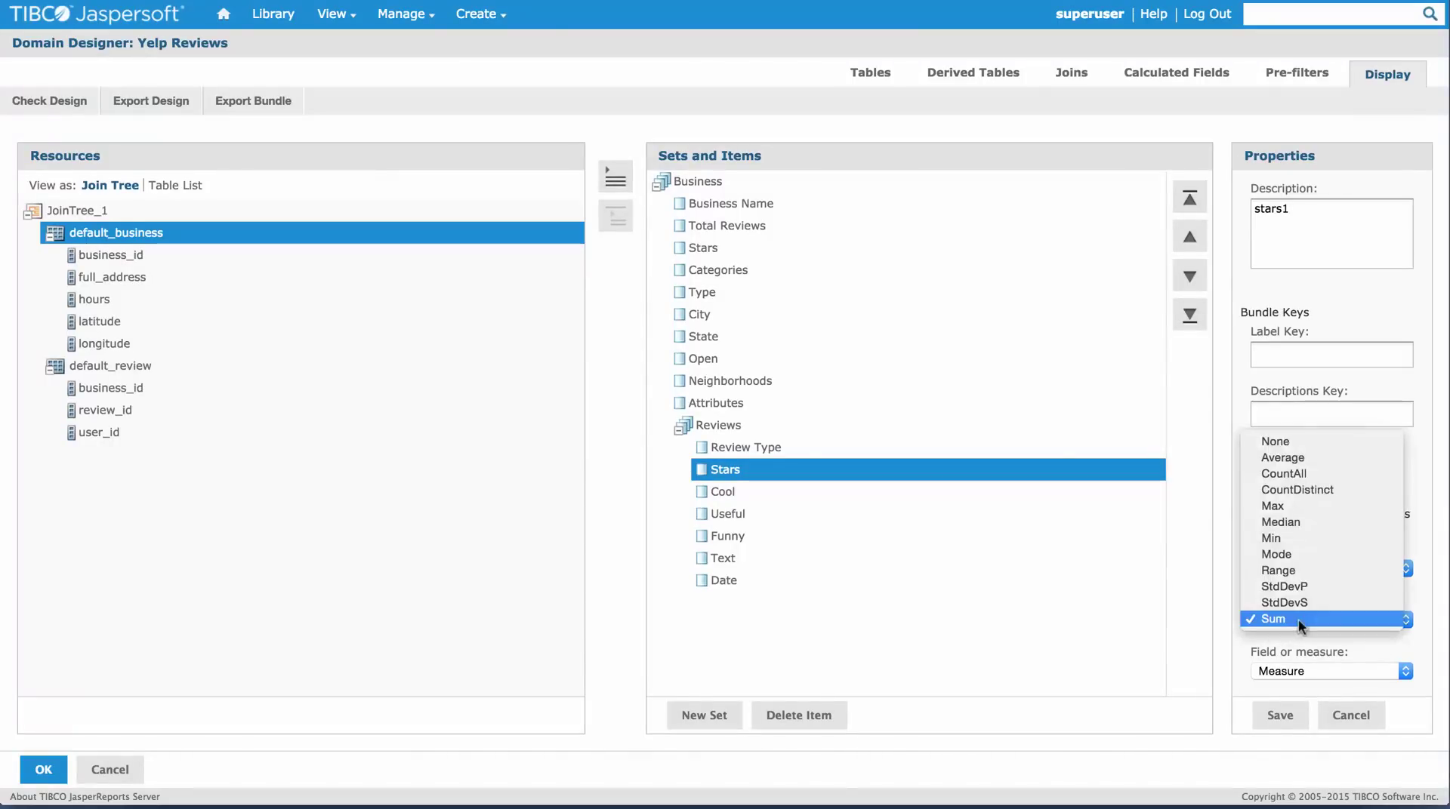
click(1349, 463)
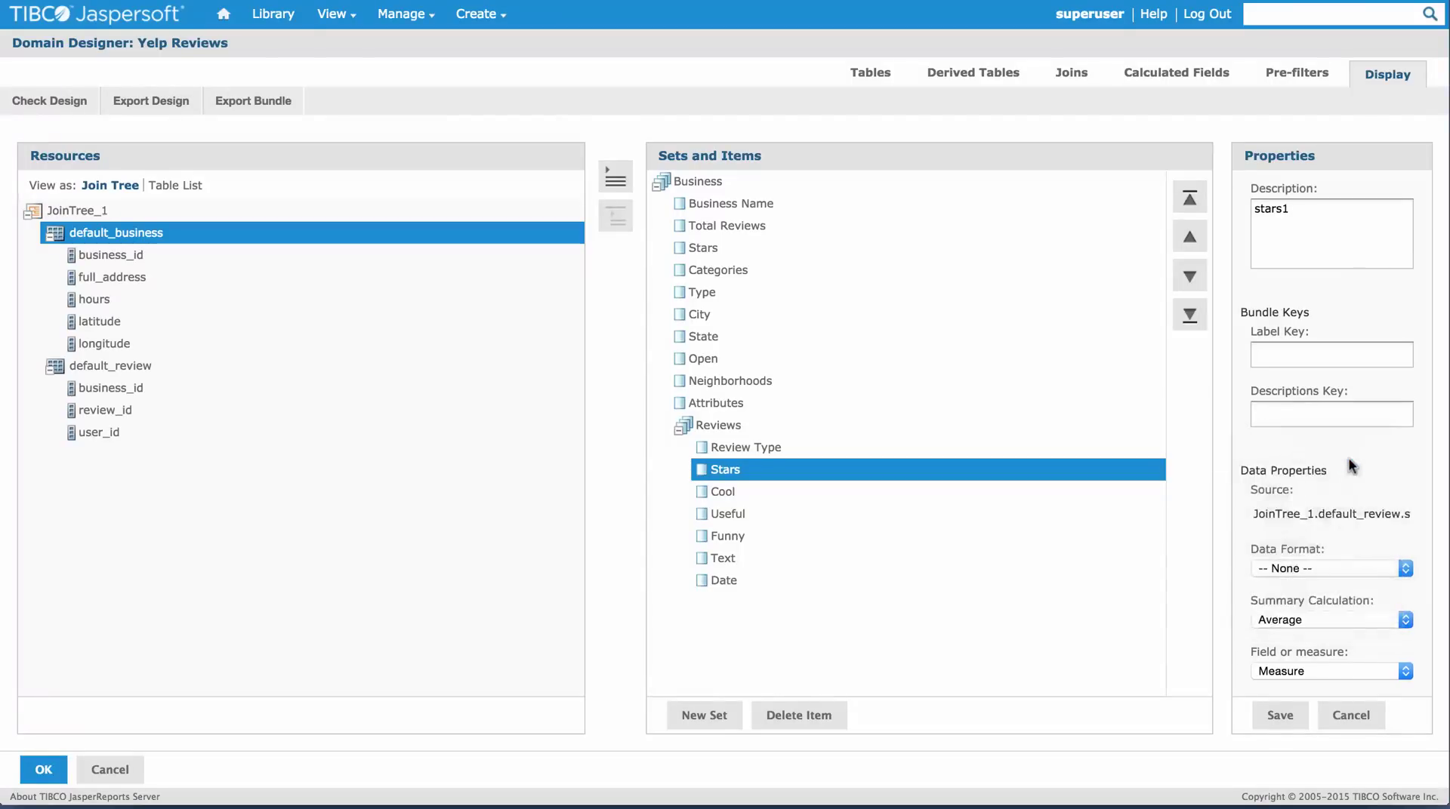
click(1292, 724)
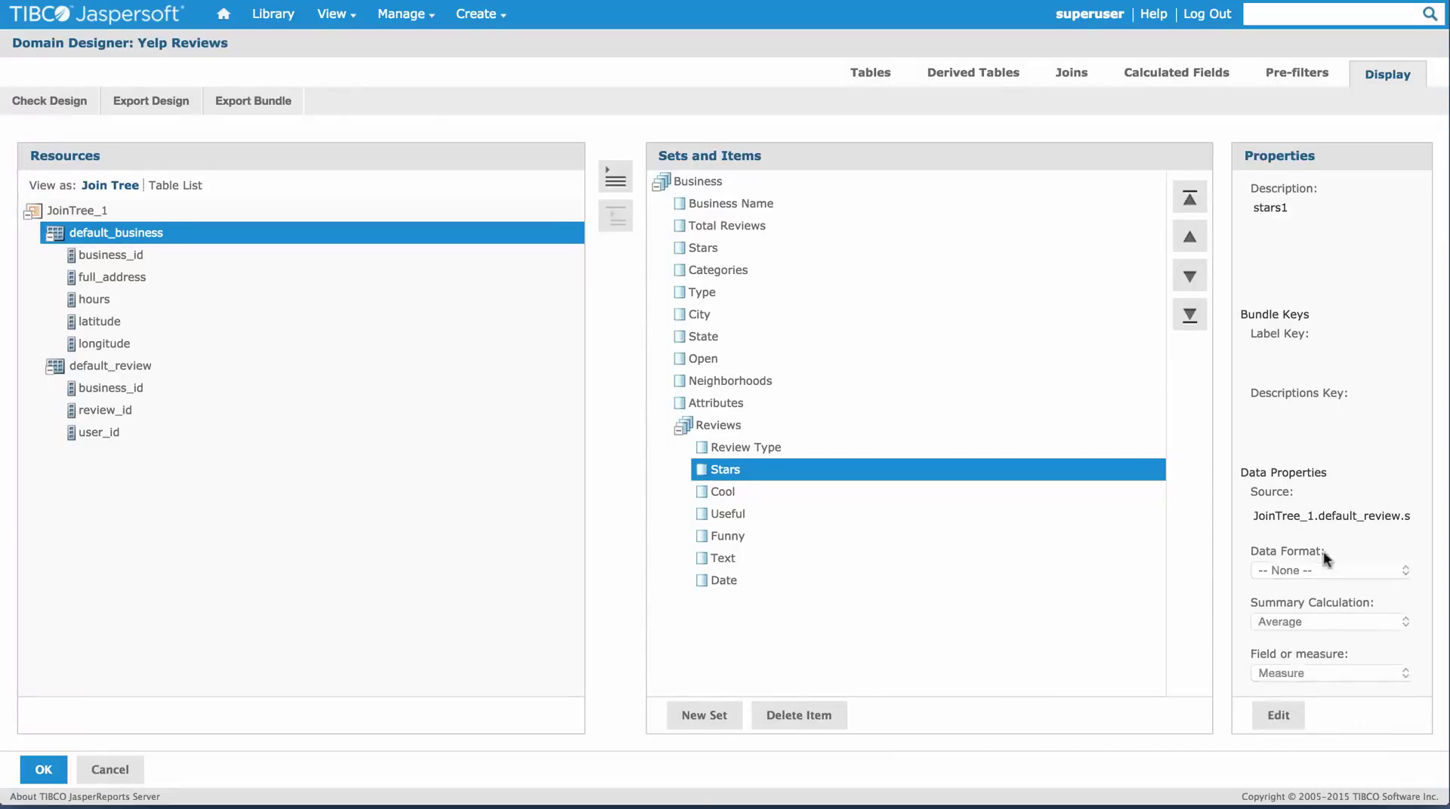
click(805, 588)
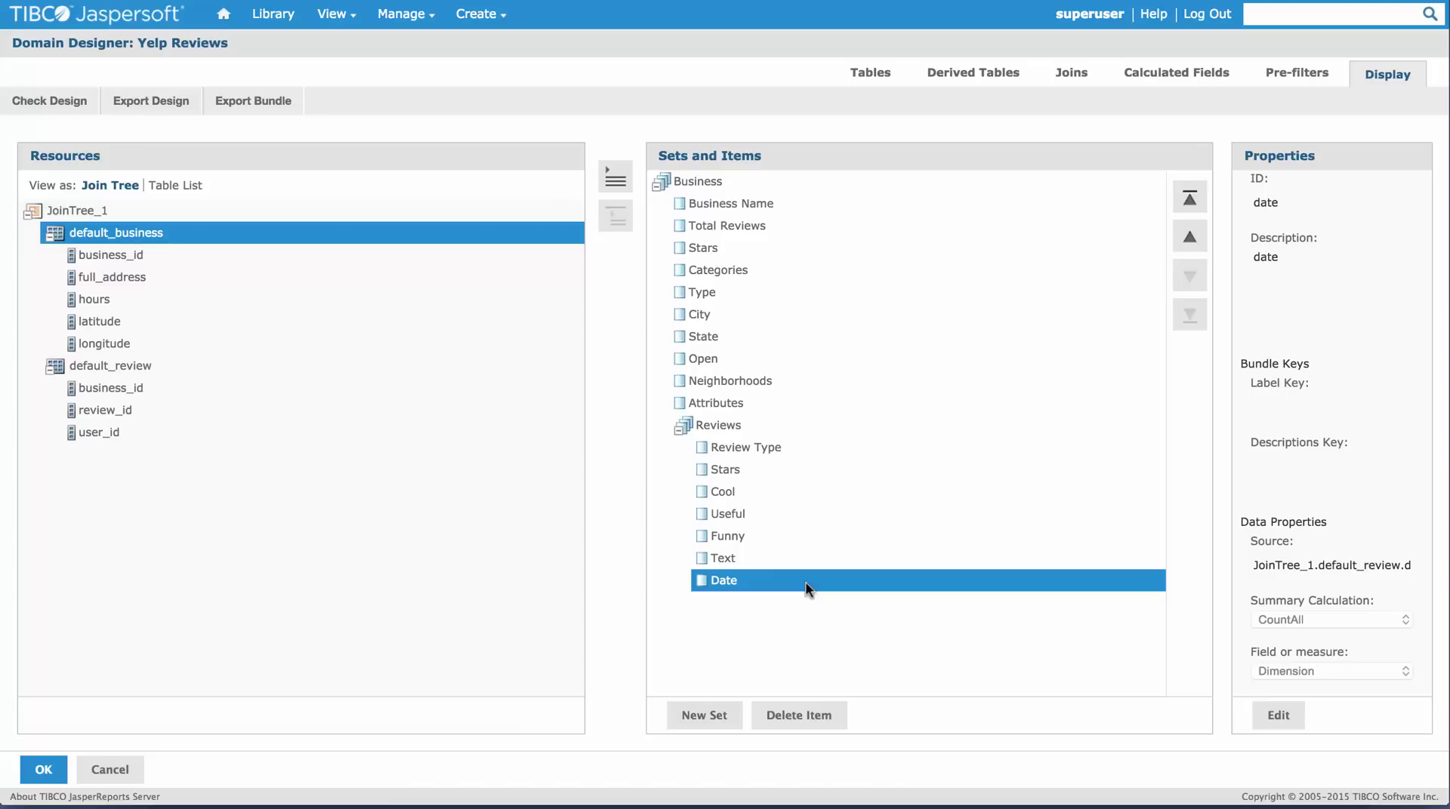
Close the Domain Designer with OK and submit the edited Yelp Reviews domain
click(43, 770)
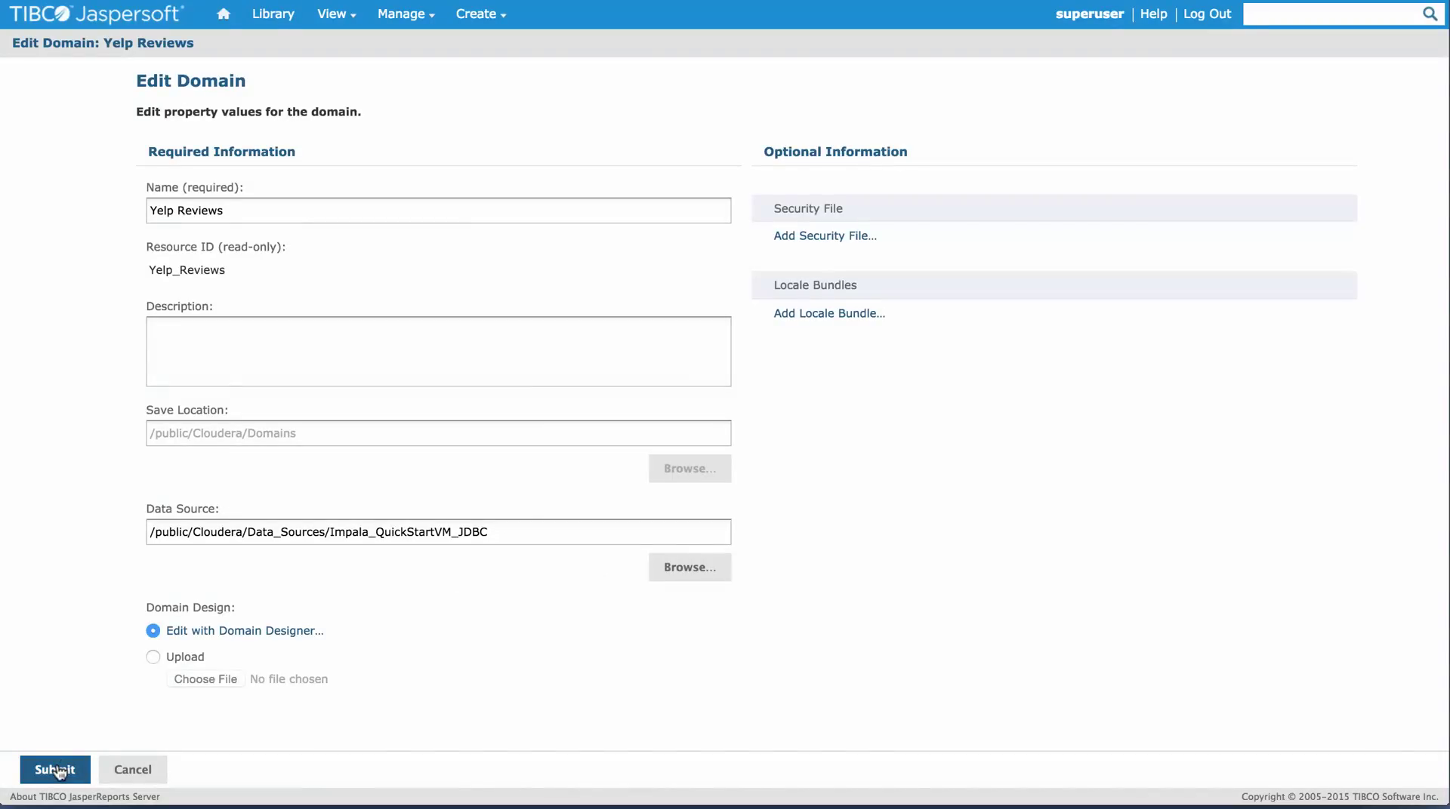
click(56, 769)
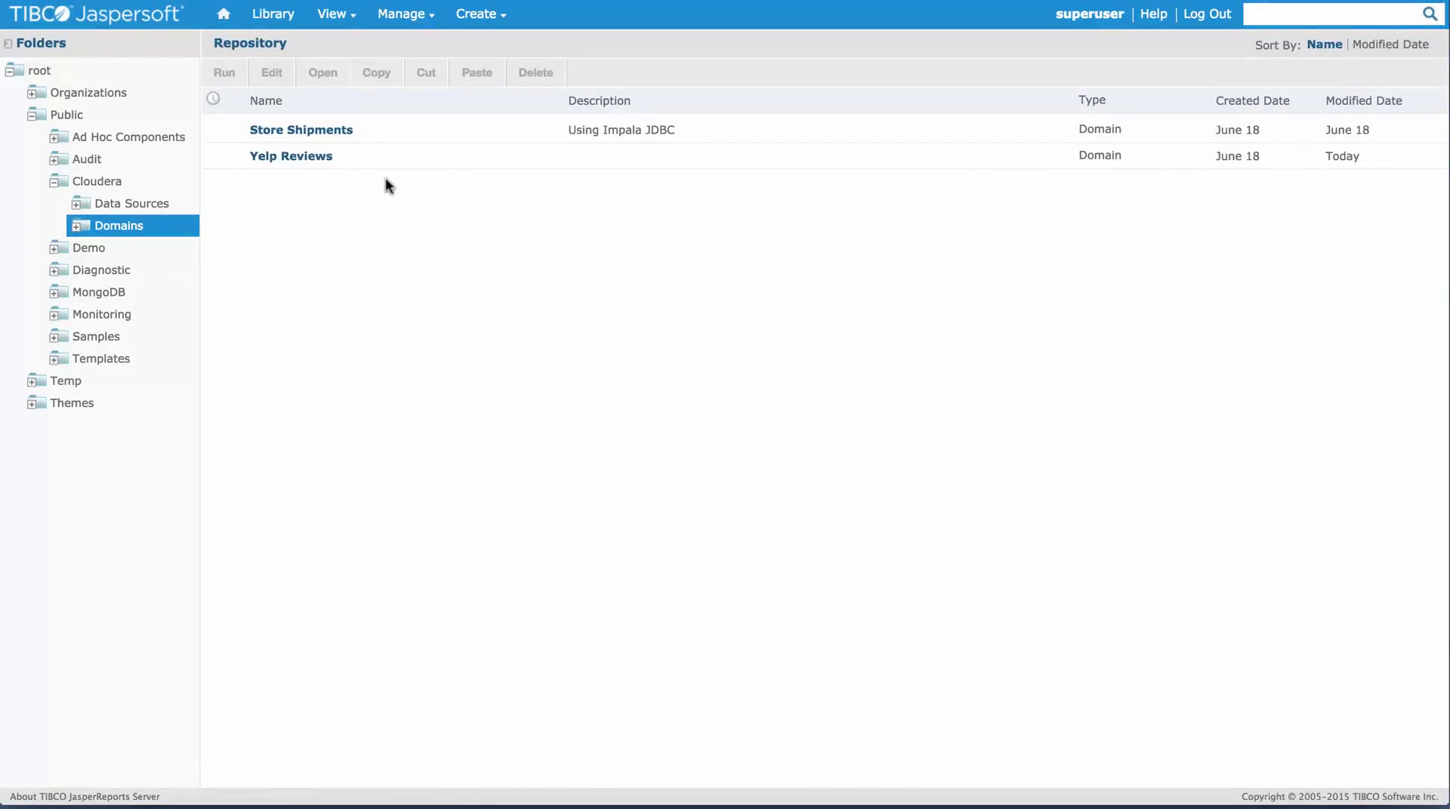
Start a new Ad Hoc View using the Yelp Reviews domain as its data source
click(469, 158)
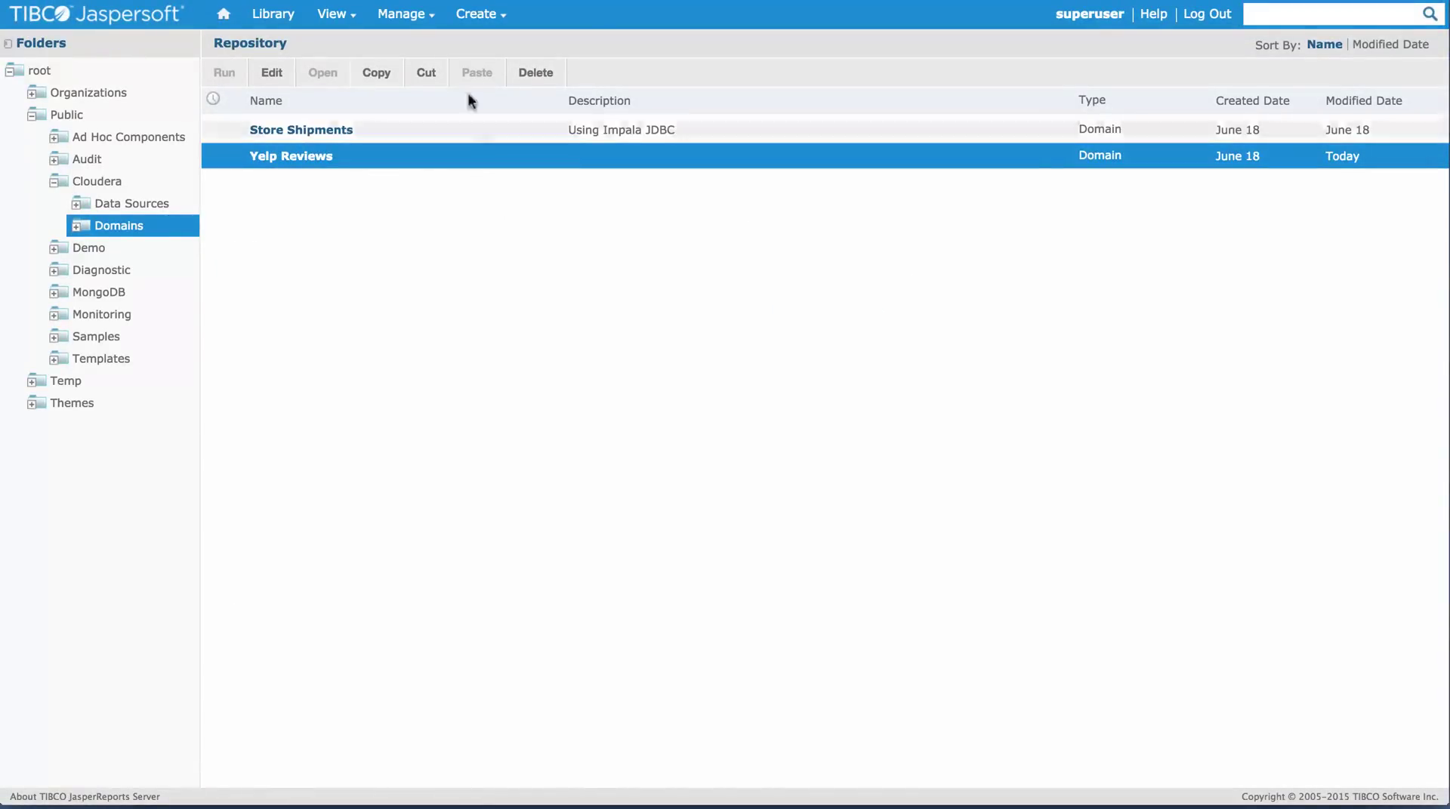
mouse_move(488, 27)
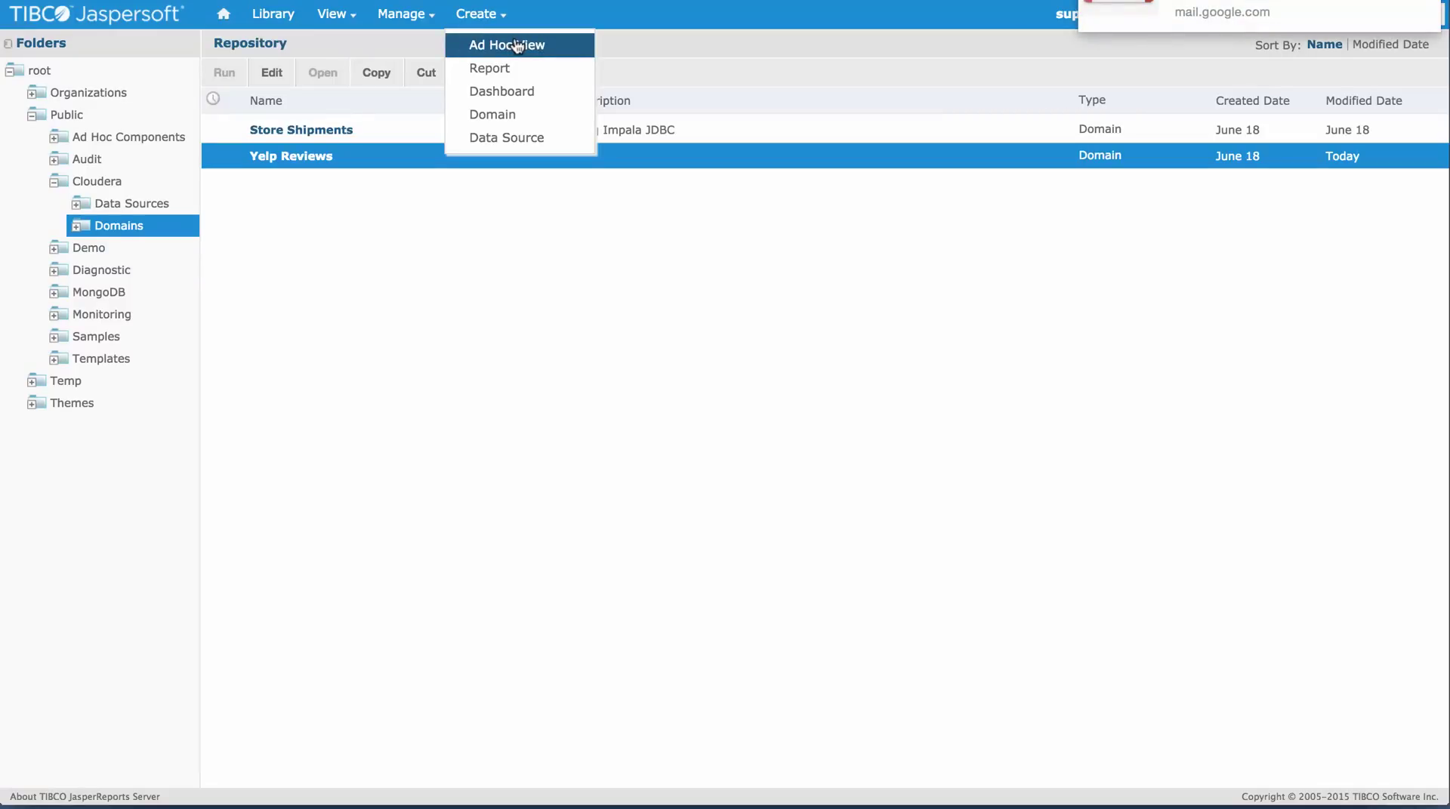
click(517, 47)
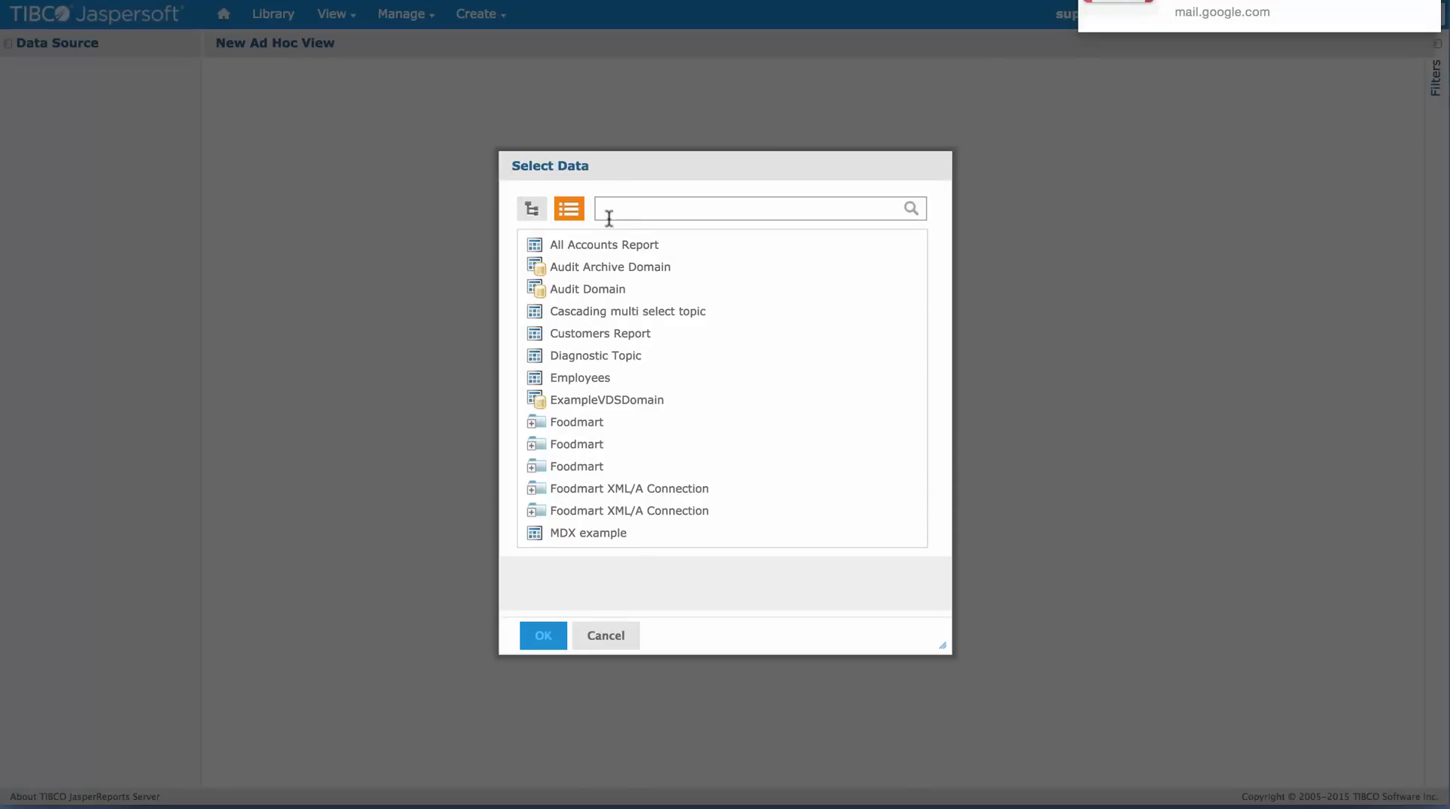
text(yel)
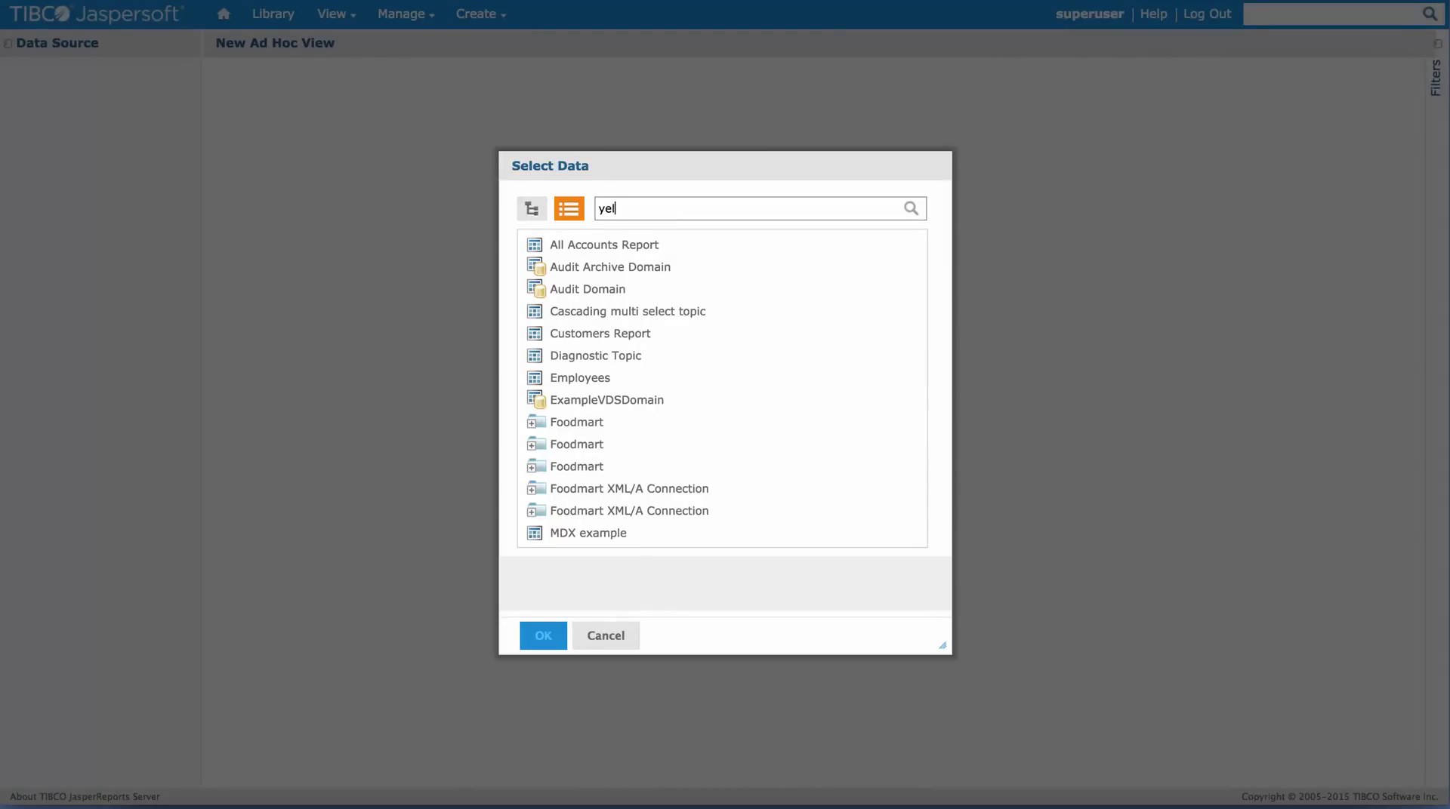
text(p)
click(586, 248)
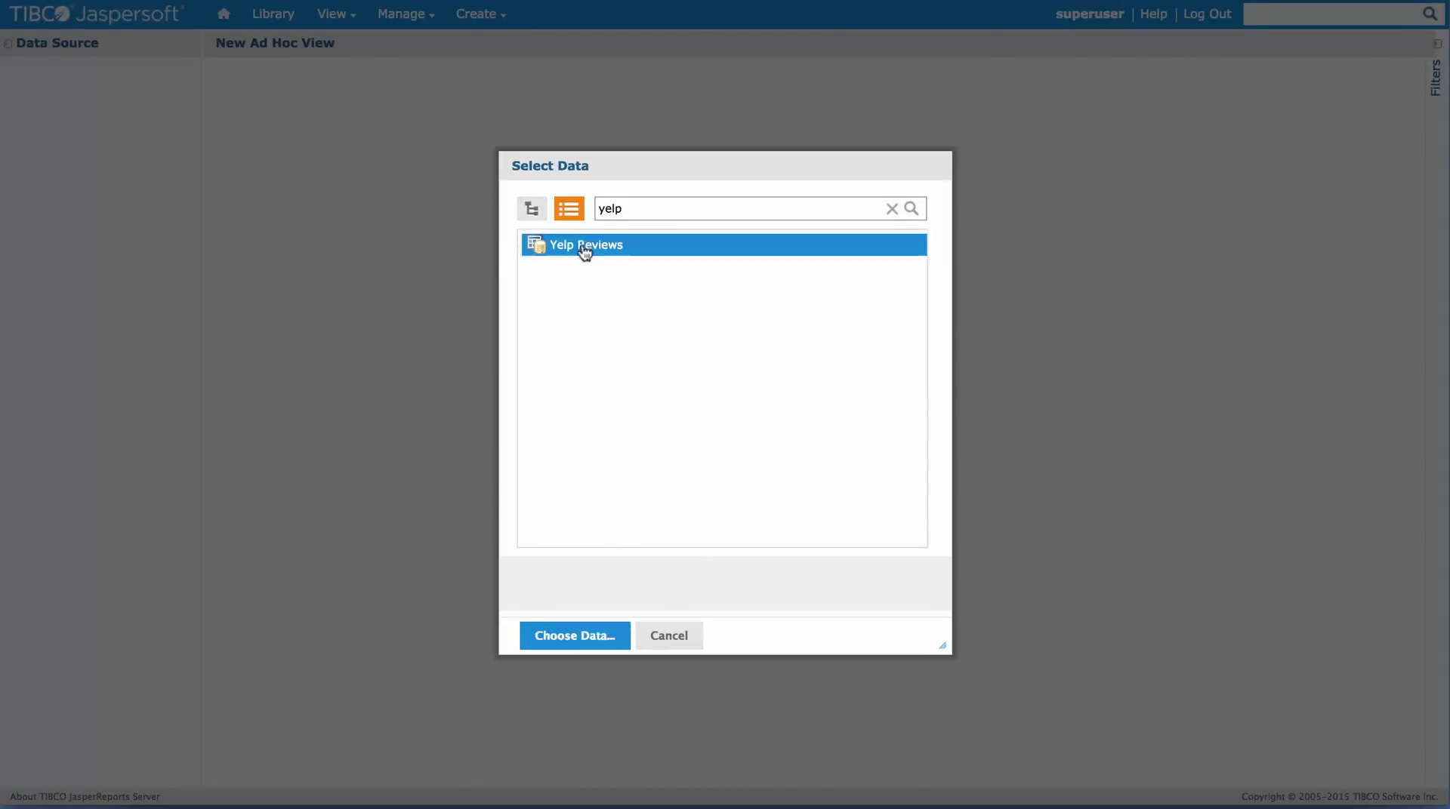
click(595, 639)
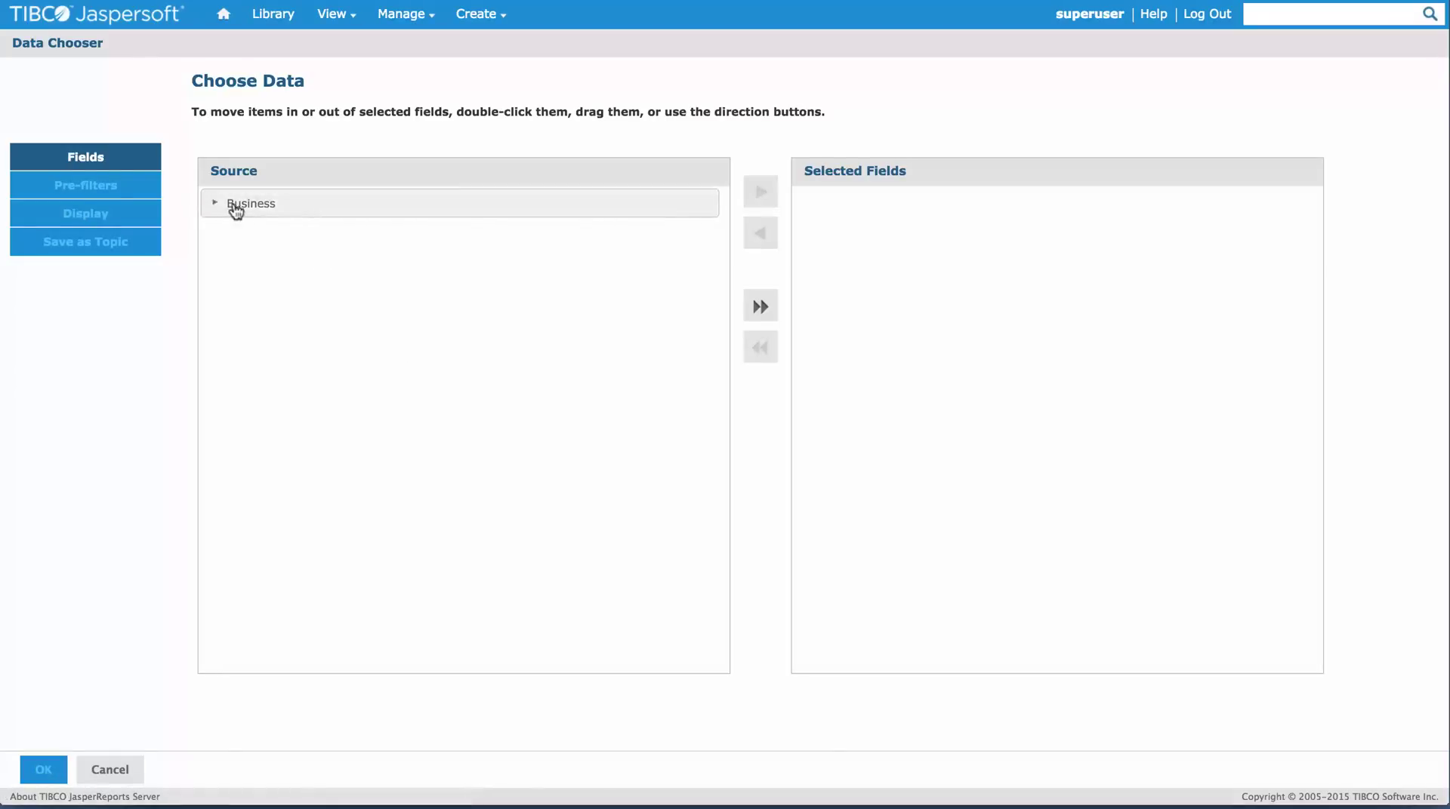
Add all Business and Reviews fields to the view and open it
click(214, 202)
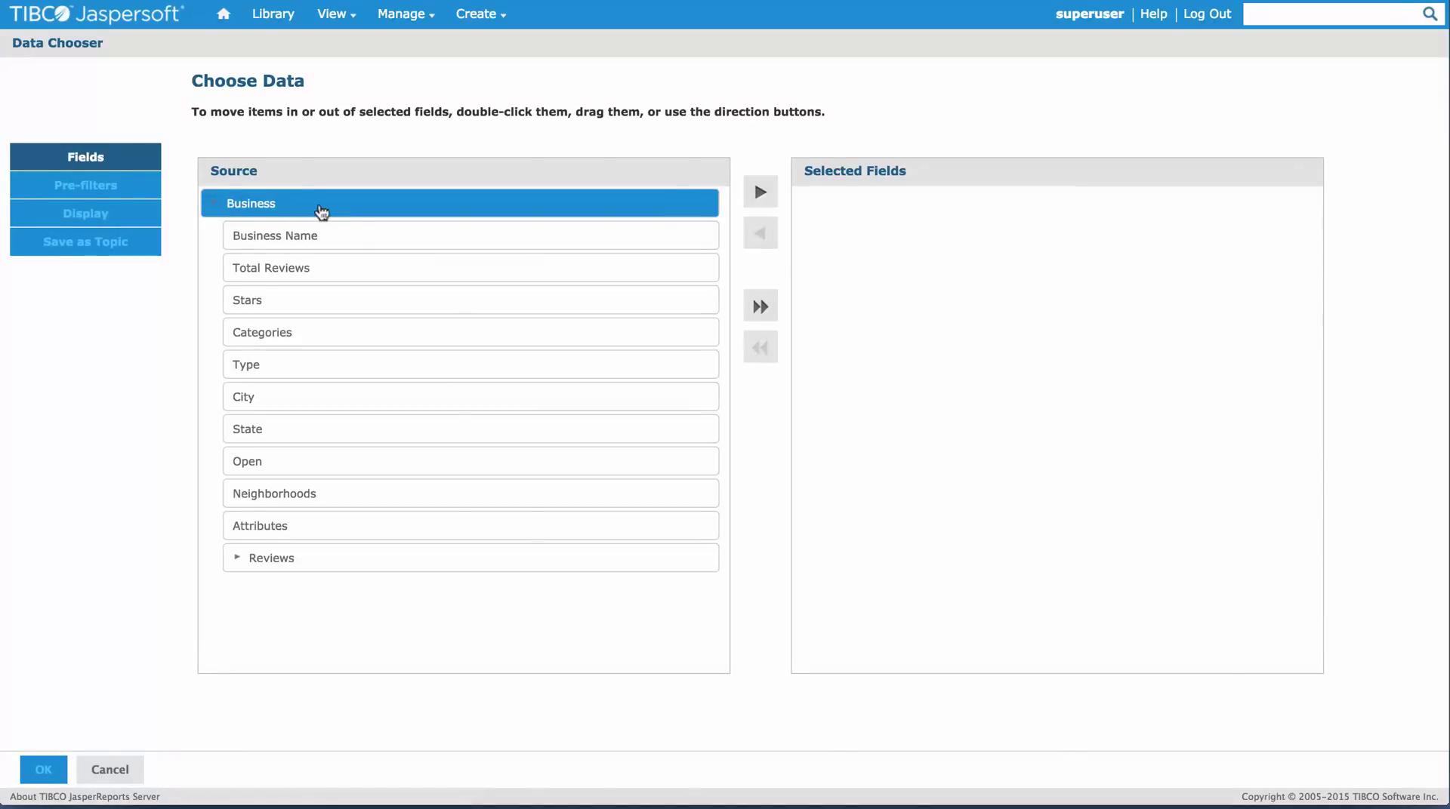
click(236, 560)
scroll(453, 586, down, 2)
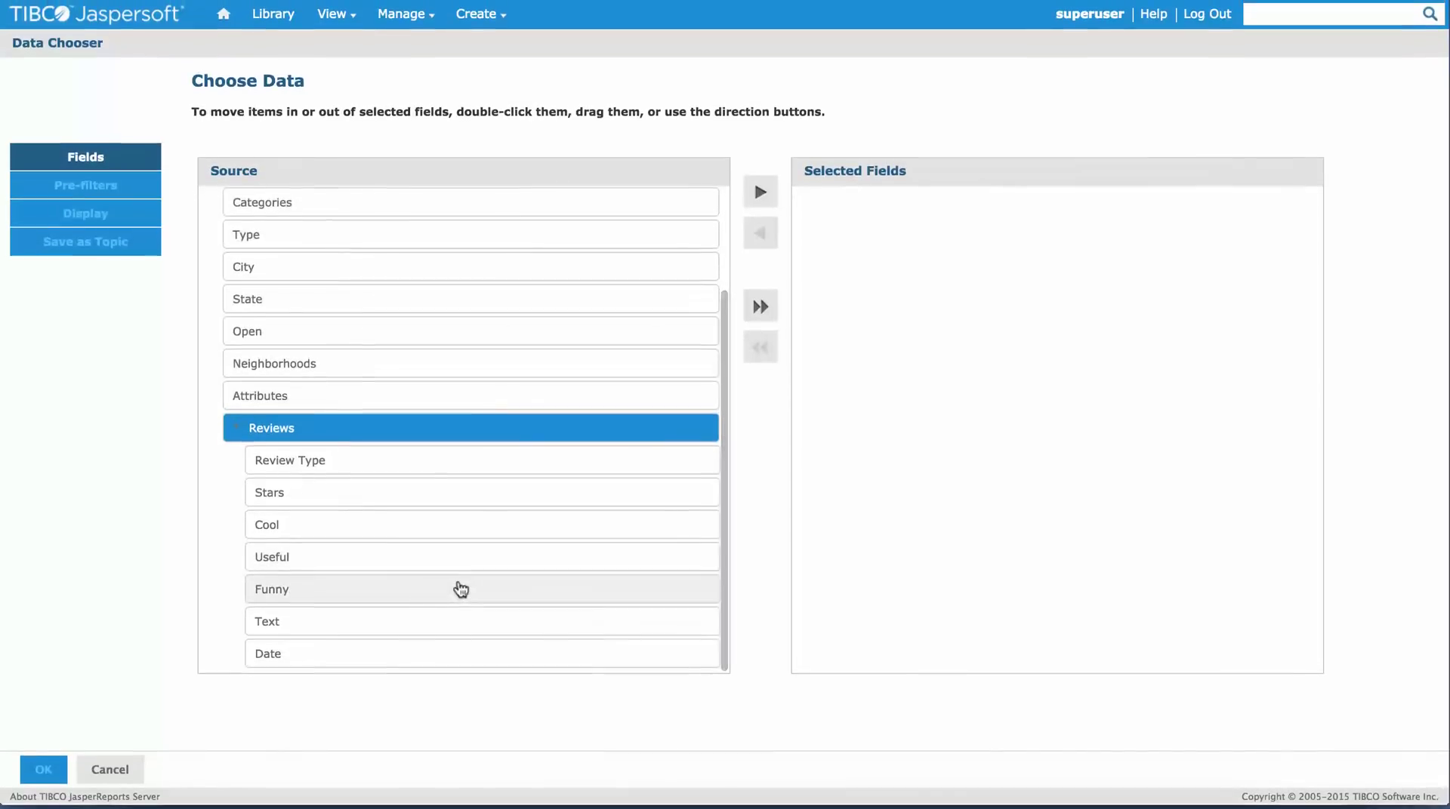
scroll(460, 588, up, 3)
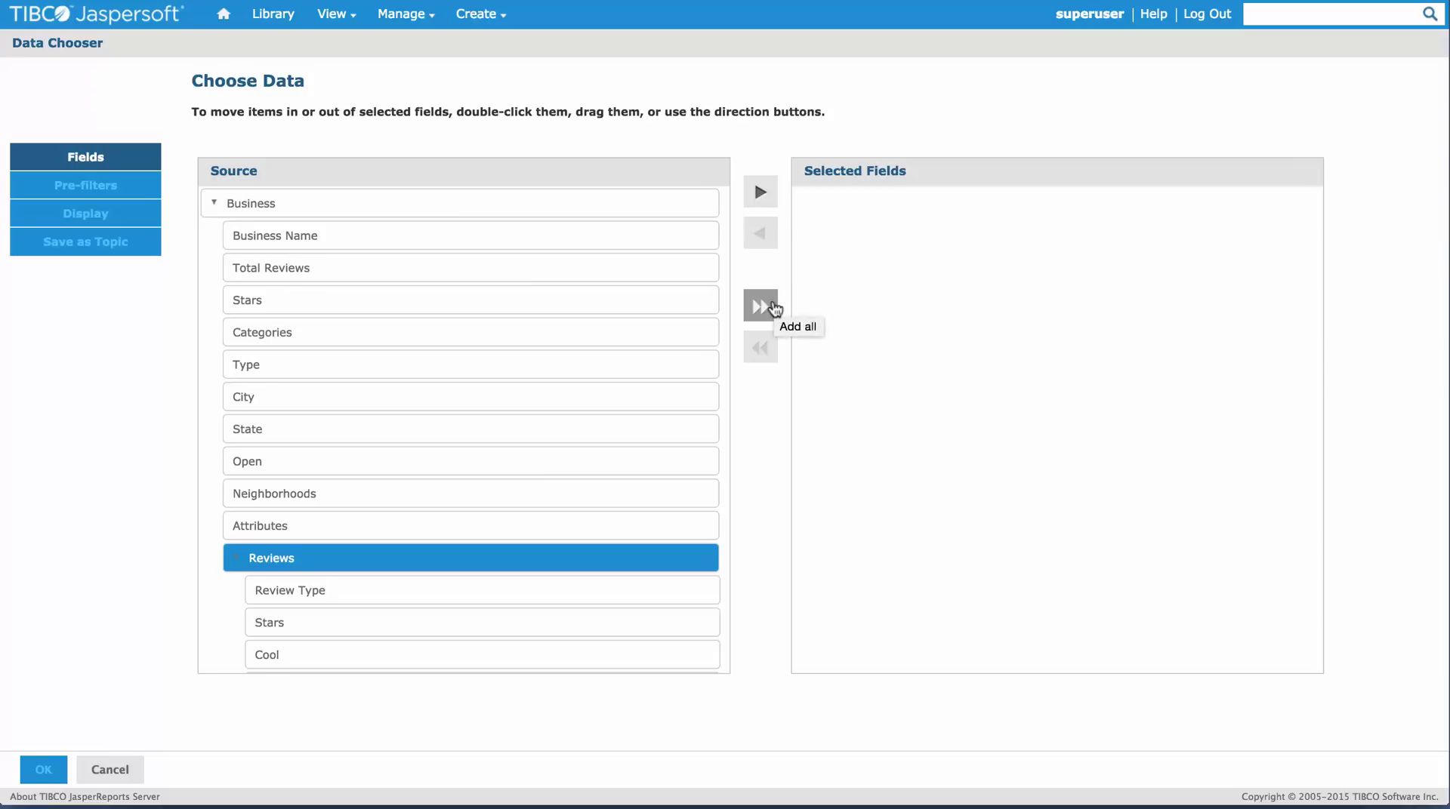
click(768, 307)
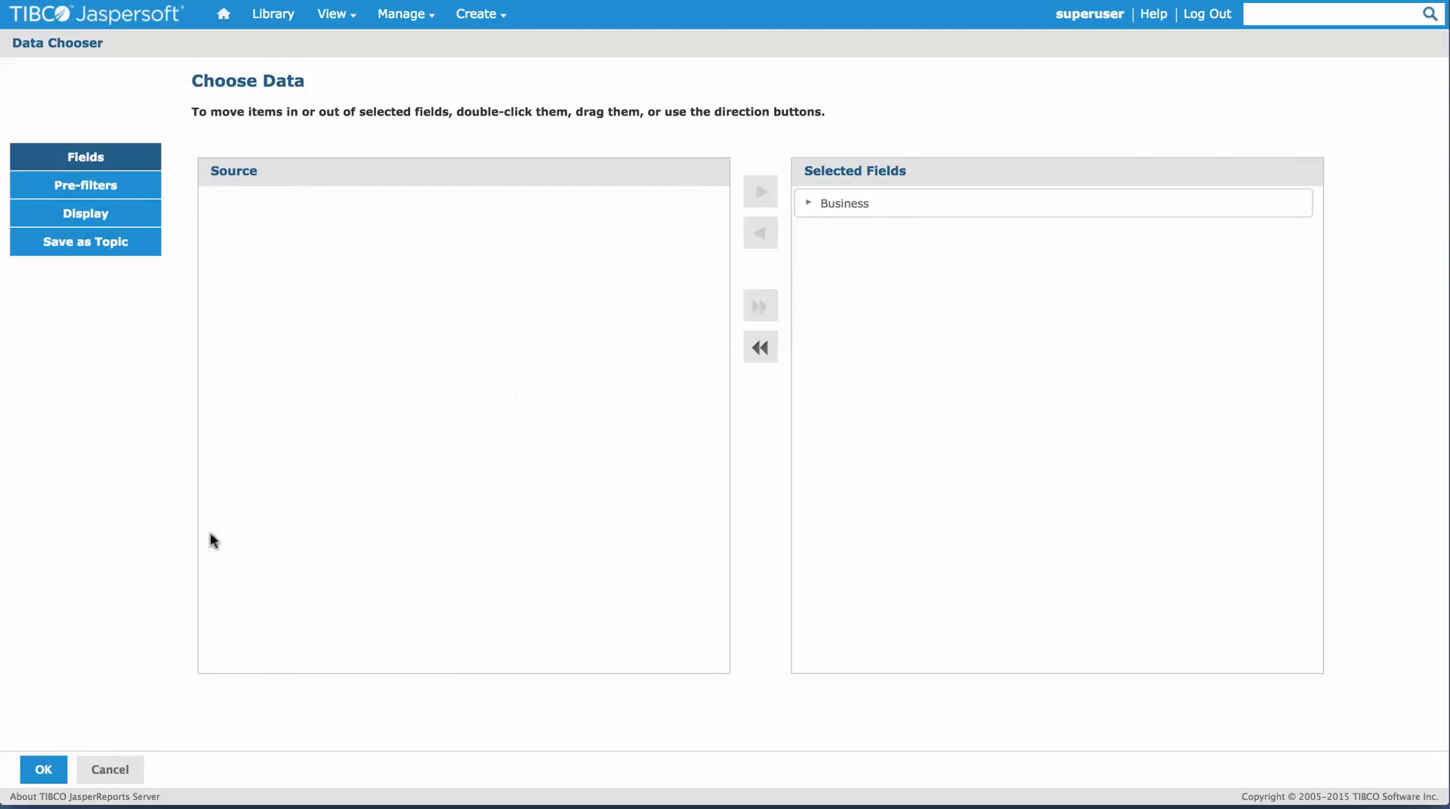
click(41, 769)
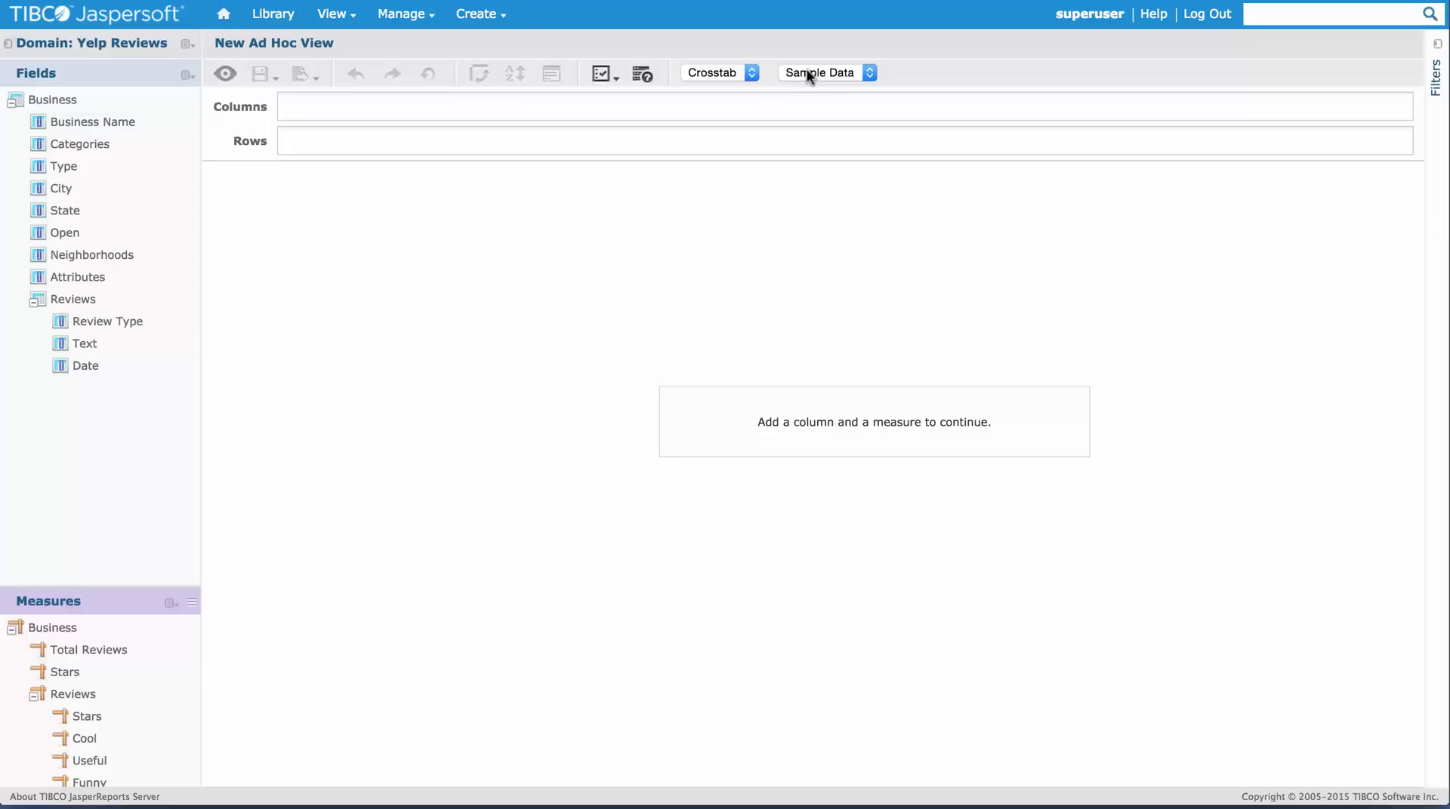
Switch the Ad Hoc View from sample data to full data
click(751, 73)
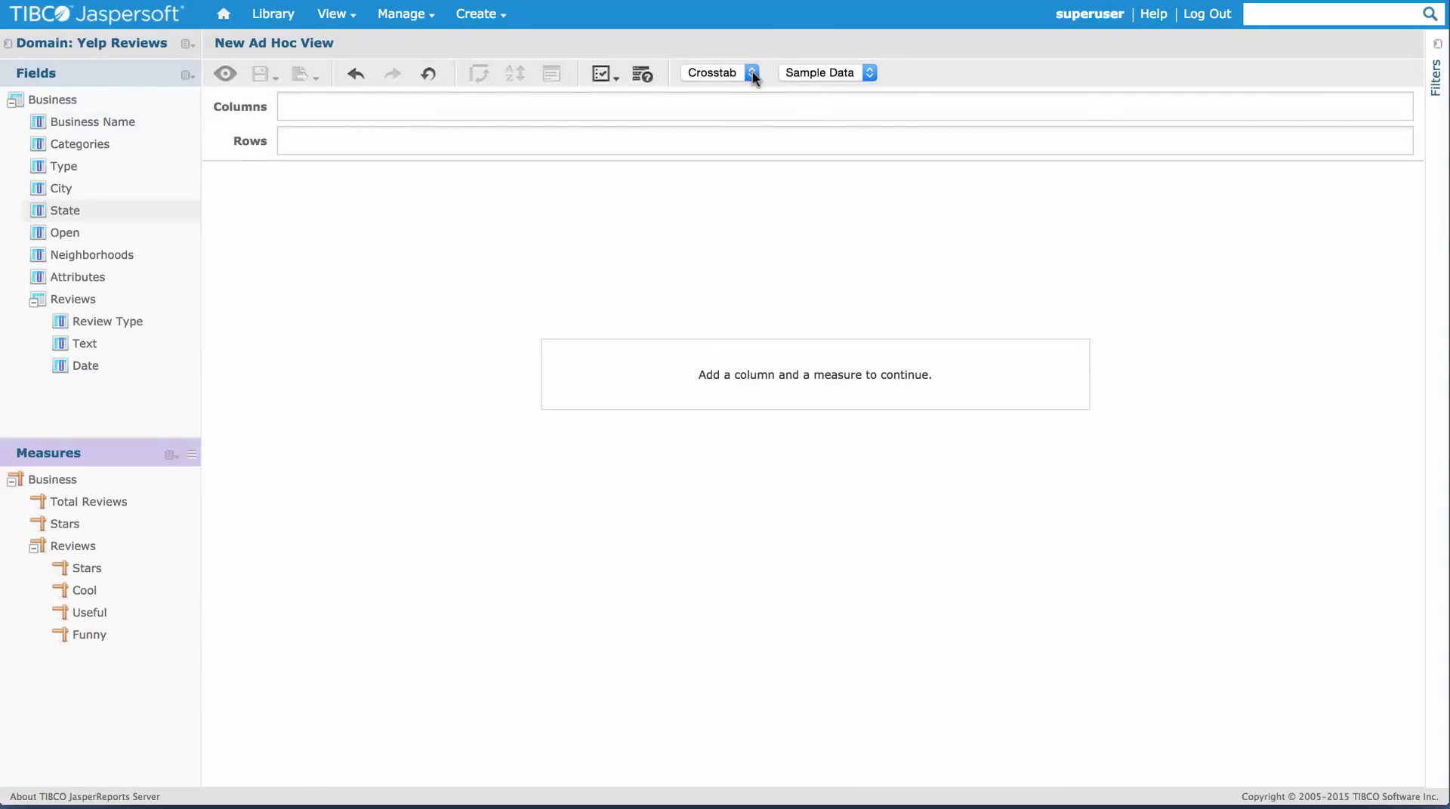
click(838, 72)
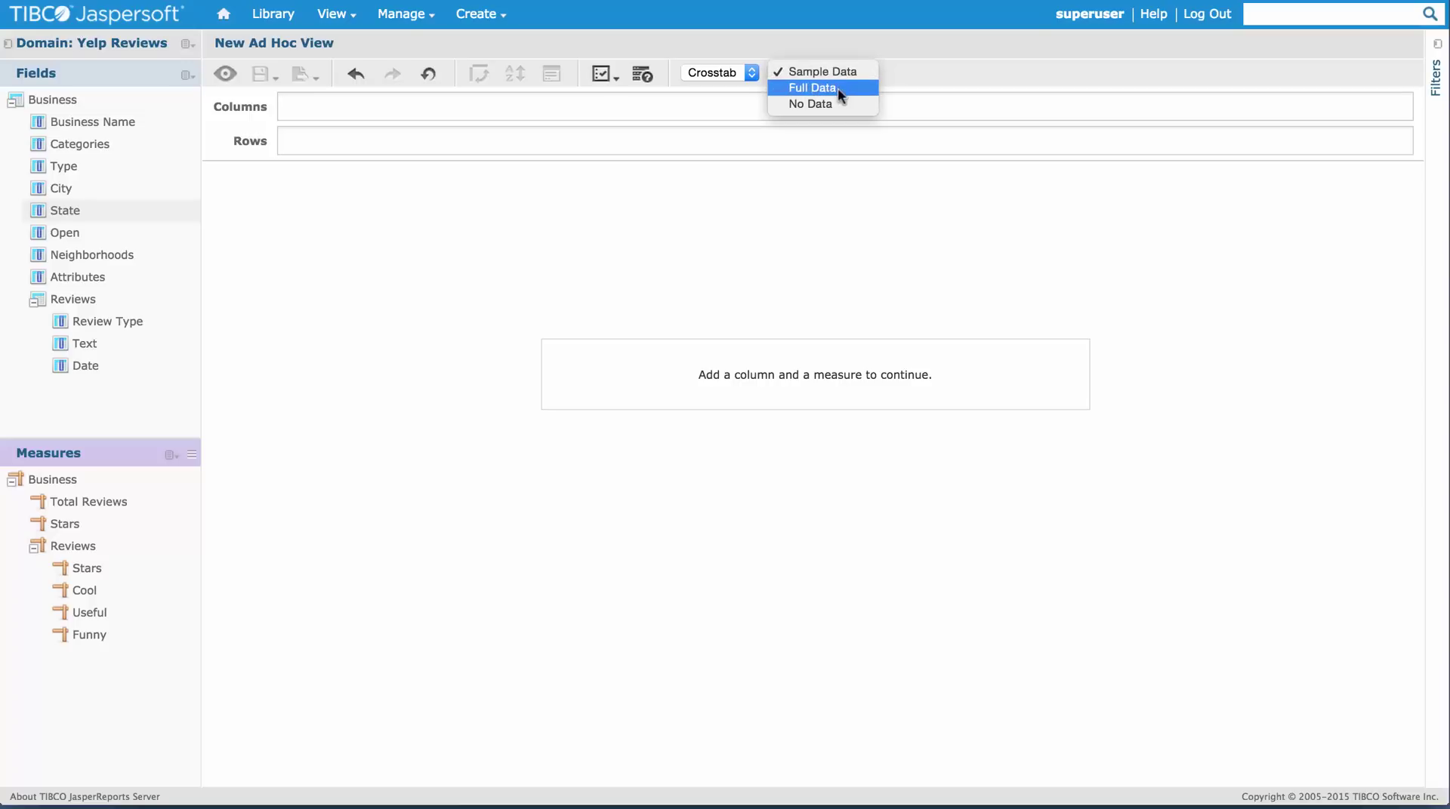
click(836, 87)
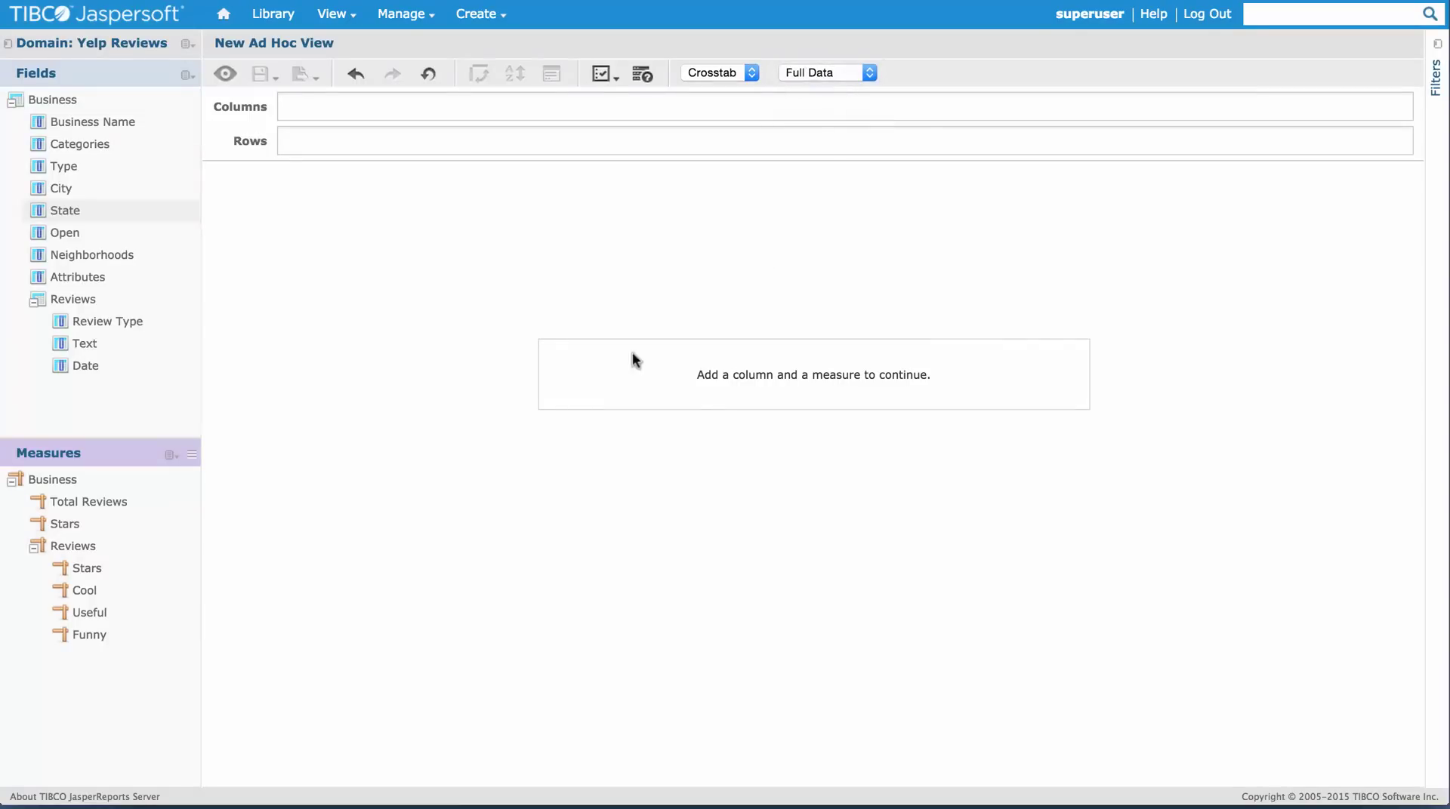
Build the crosstab with Total Reviews in columns and State then City in rows
double_click(102, 500)
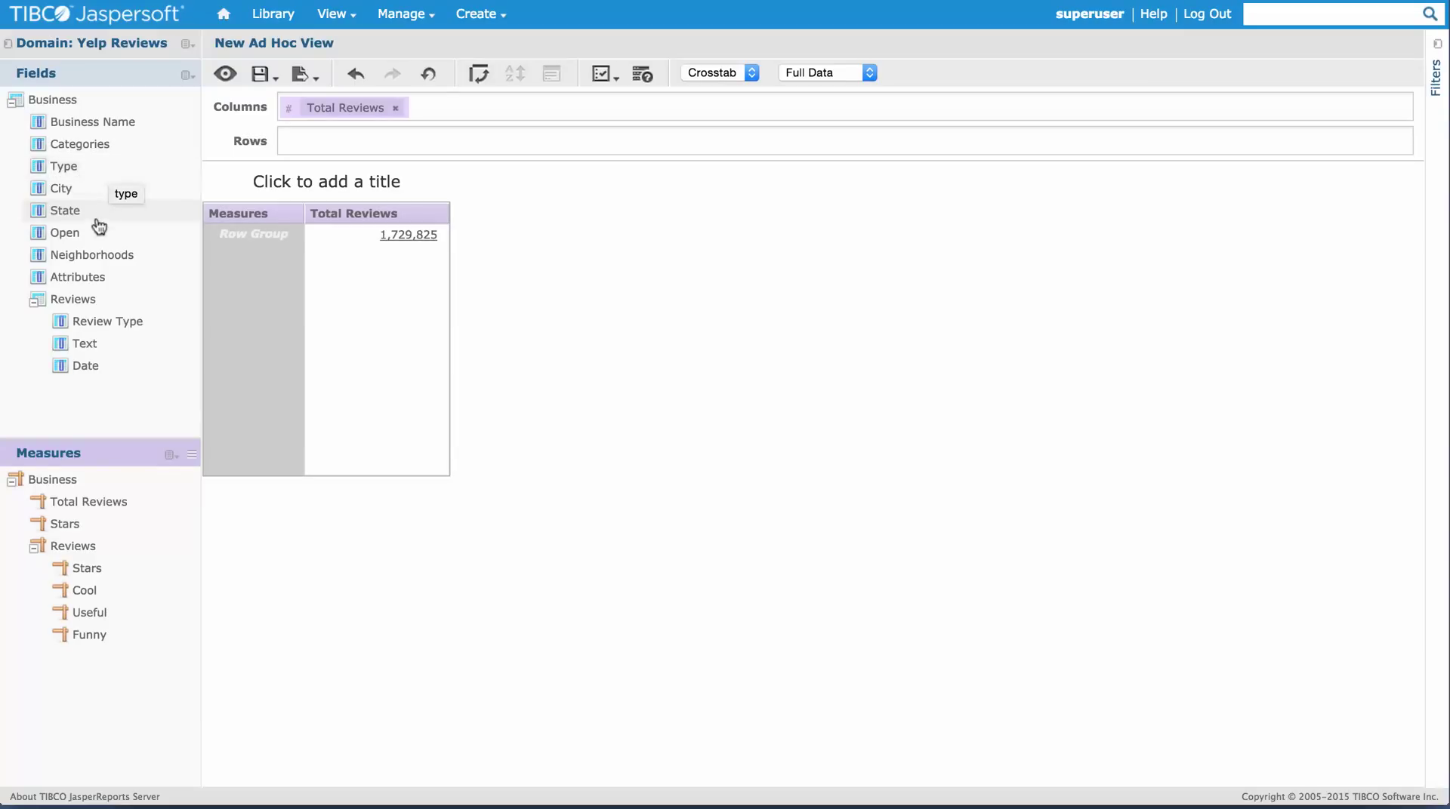
drag(52, 213, 340, 138)
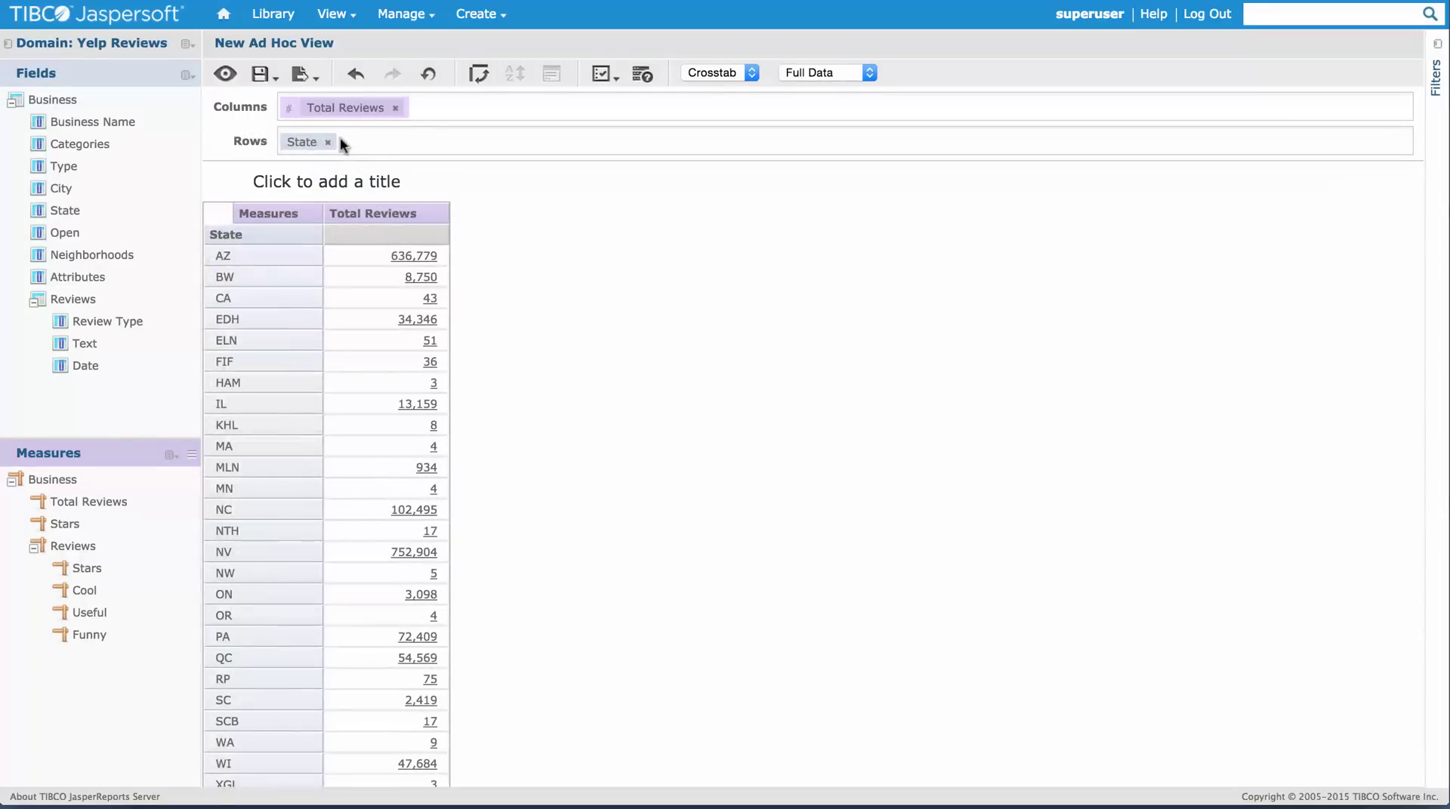
drag(44, 188, 396, 143)
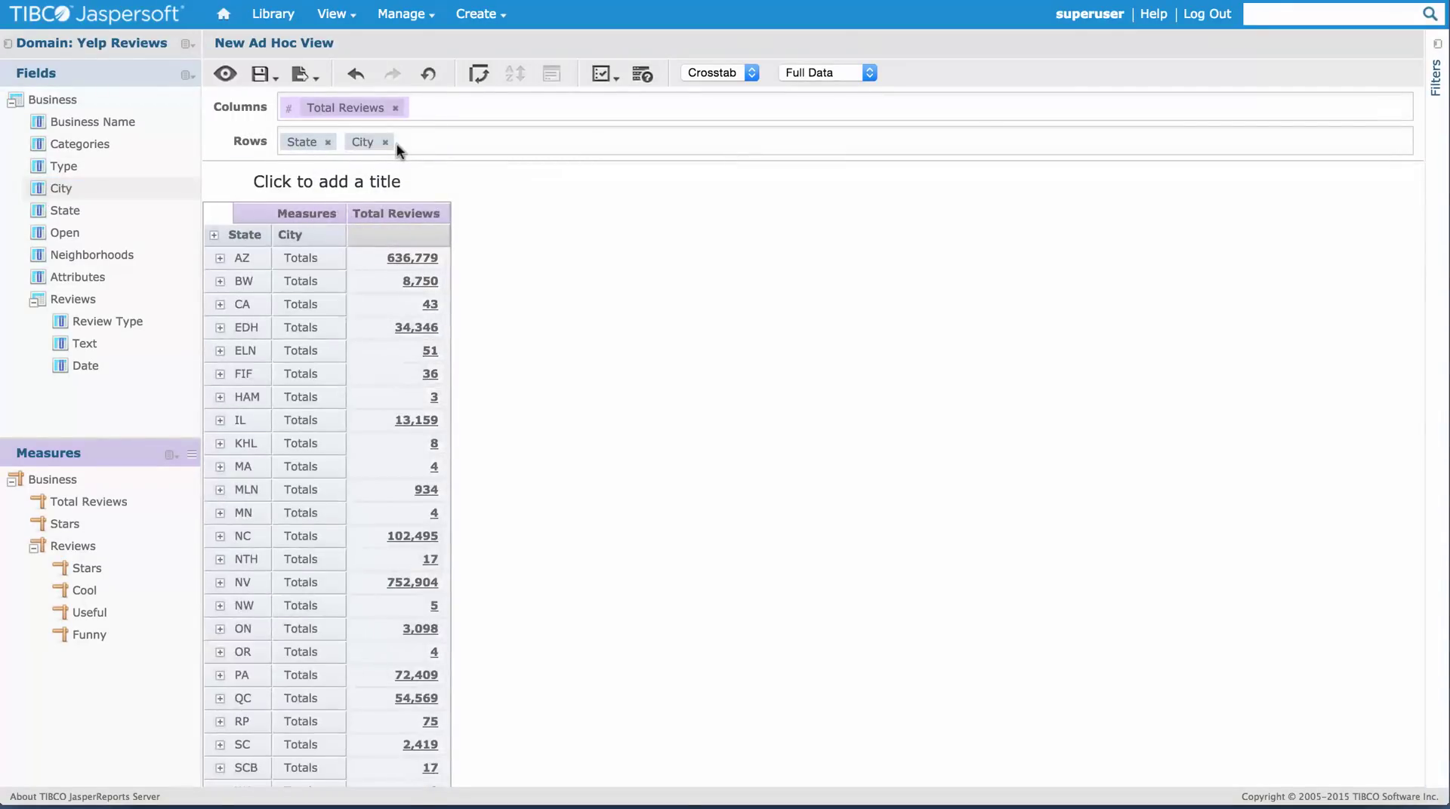
Sort the states by Total Reviews in descending order
click(404, 215)
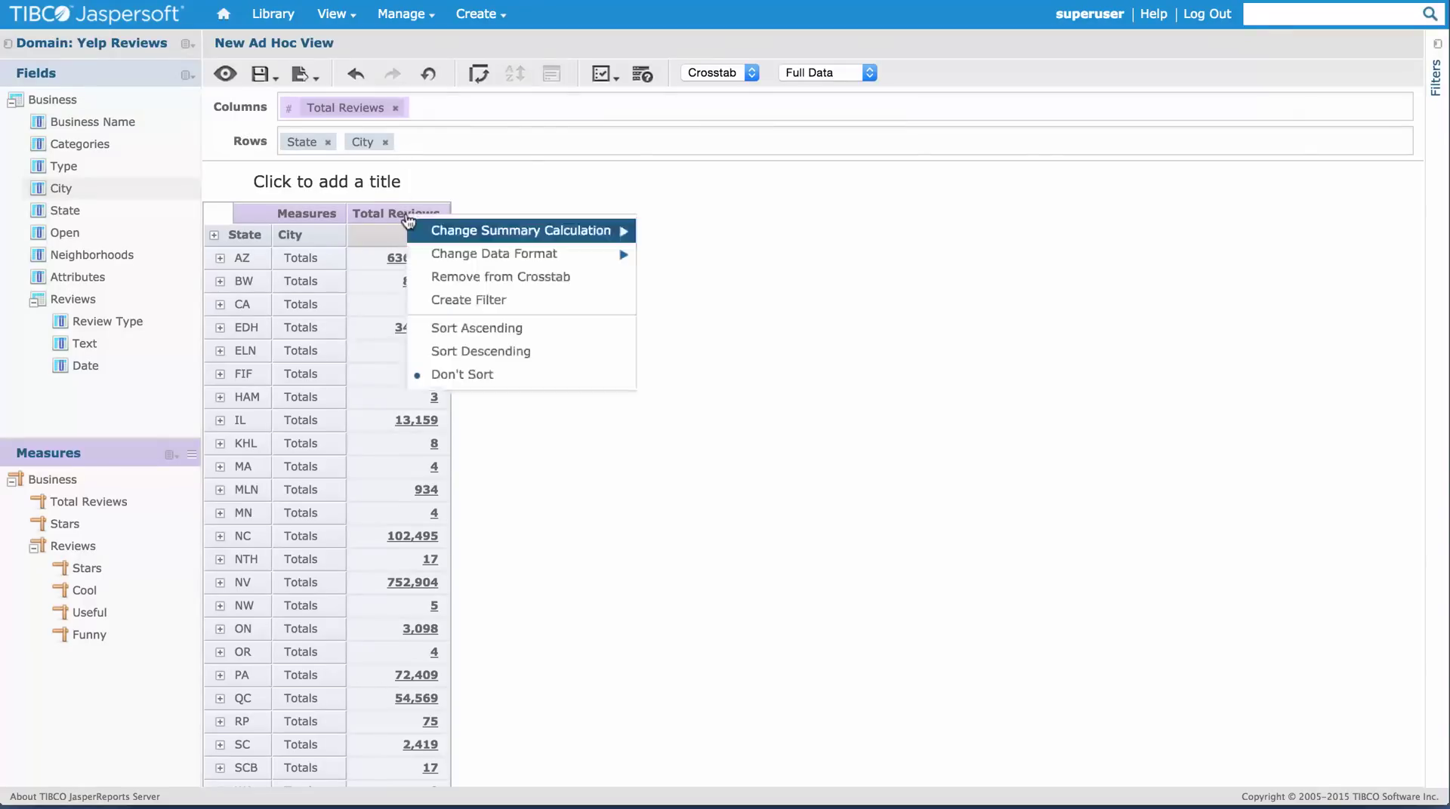
mouse_move(505, 259)
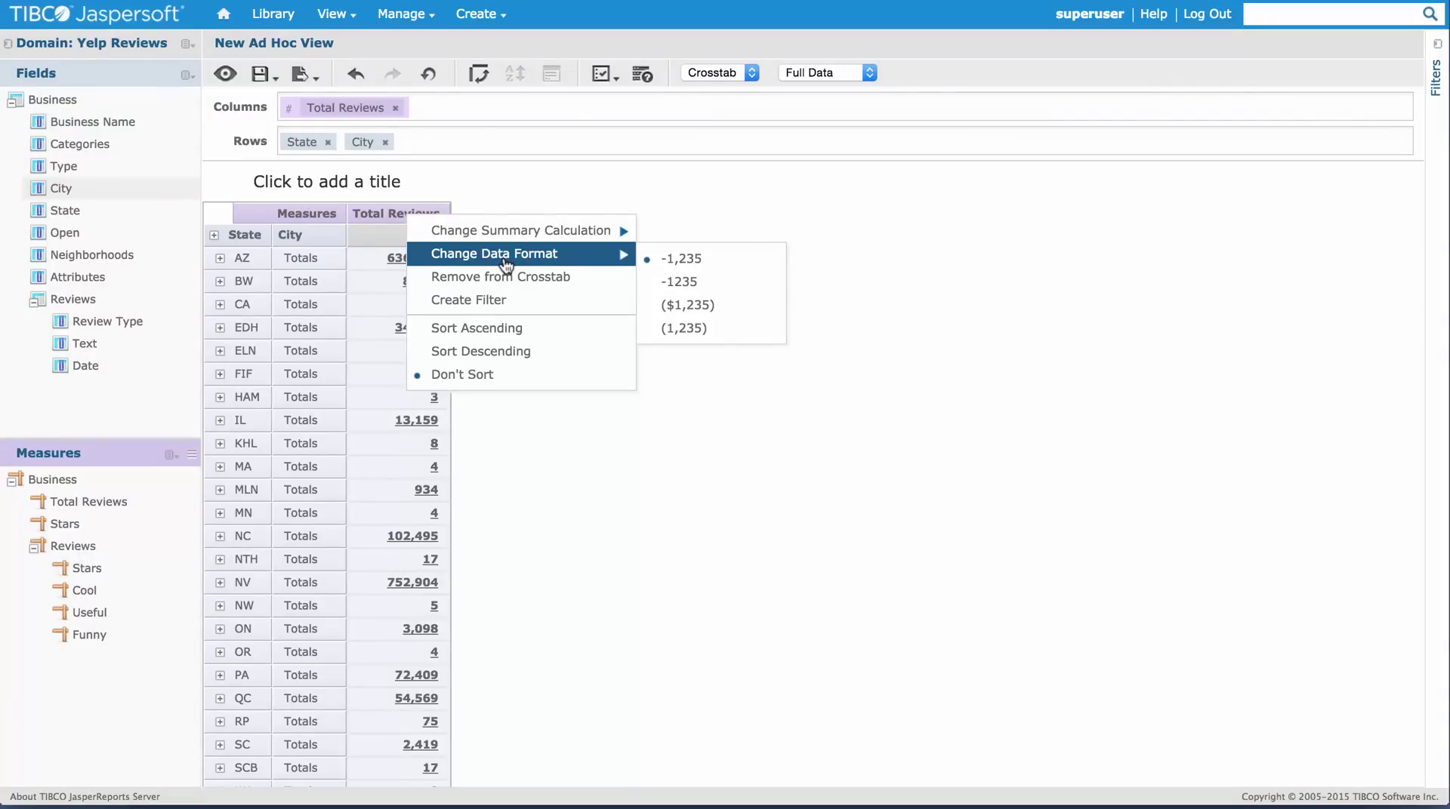
click(497, 329)
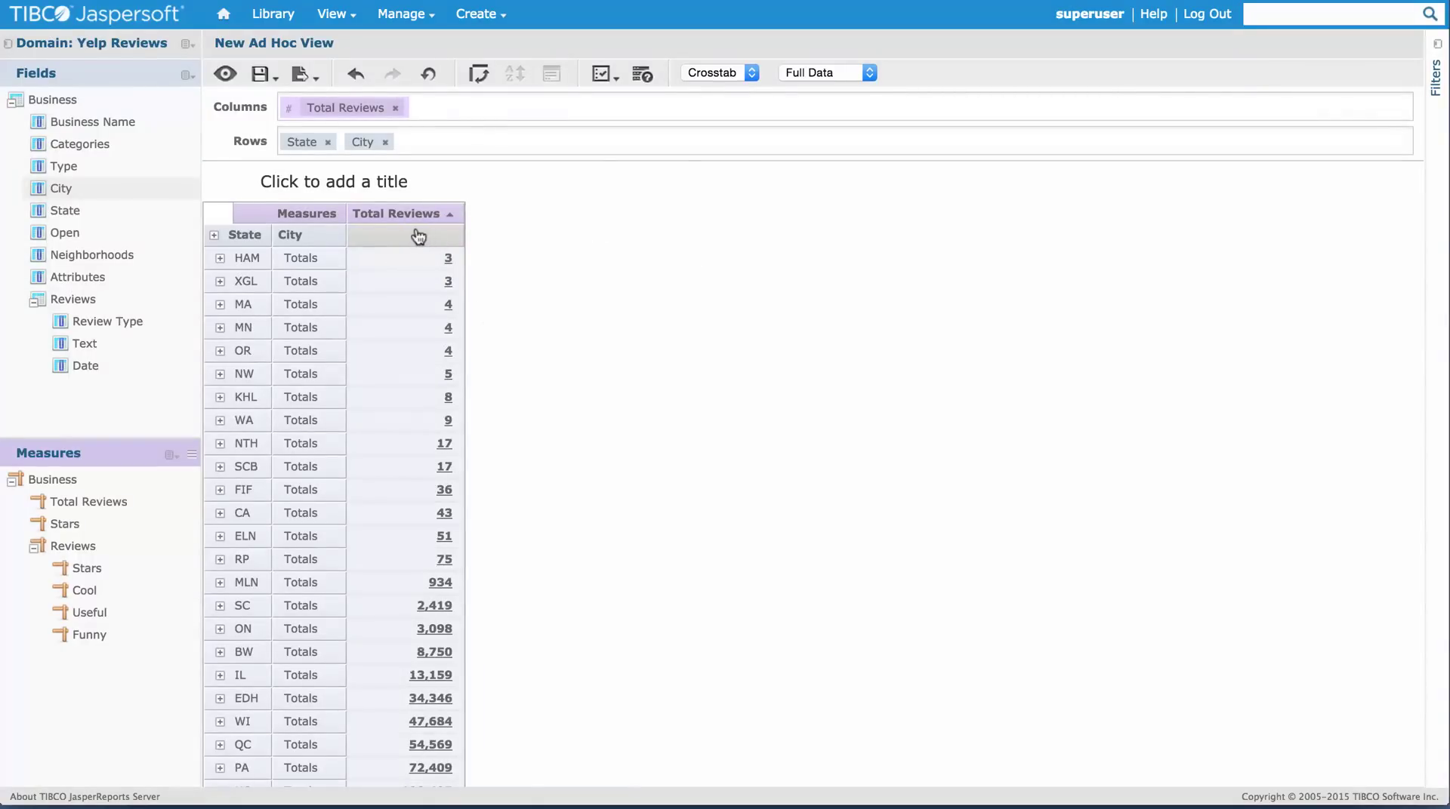
click(419, 226)
click(491, 350)
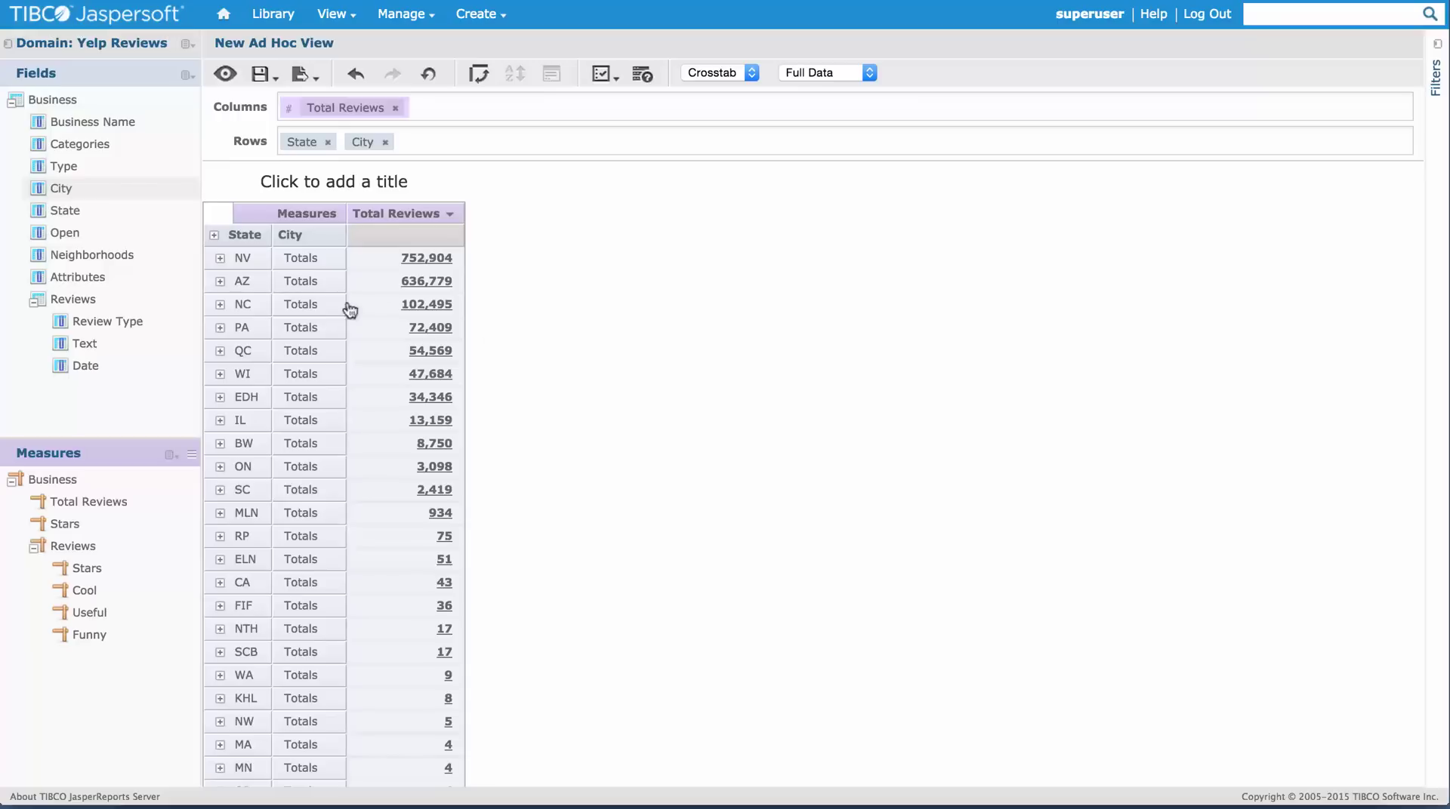
Keep only the NV and AZ rows and expand them to list their cities
click(252, 264)
right_click(255, 288)
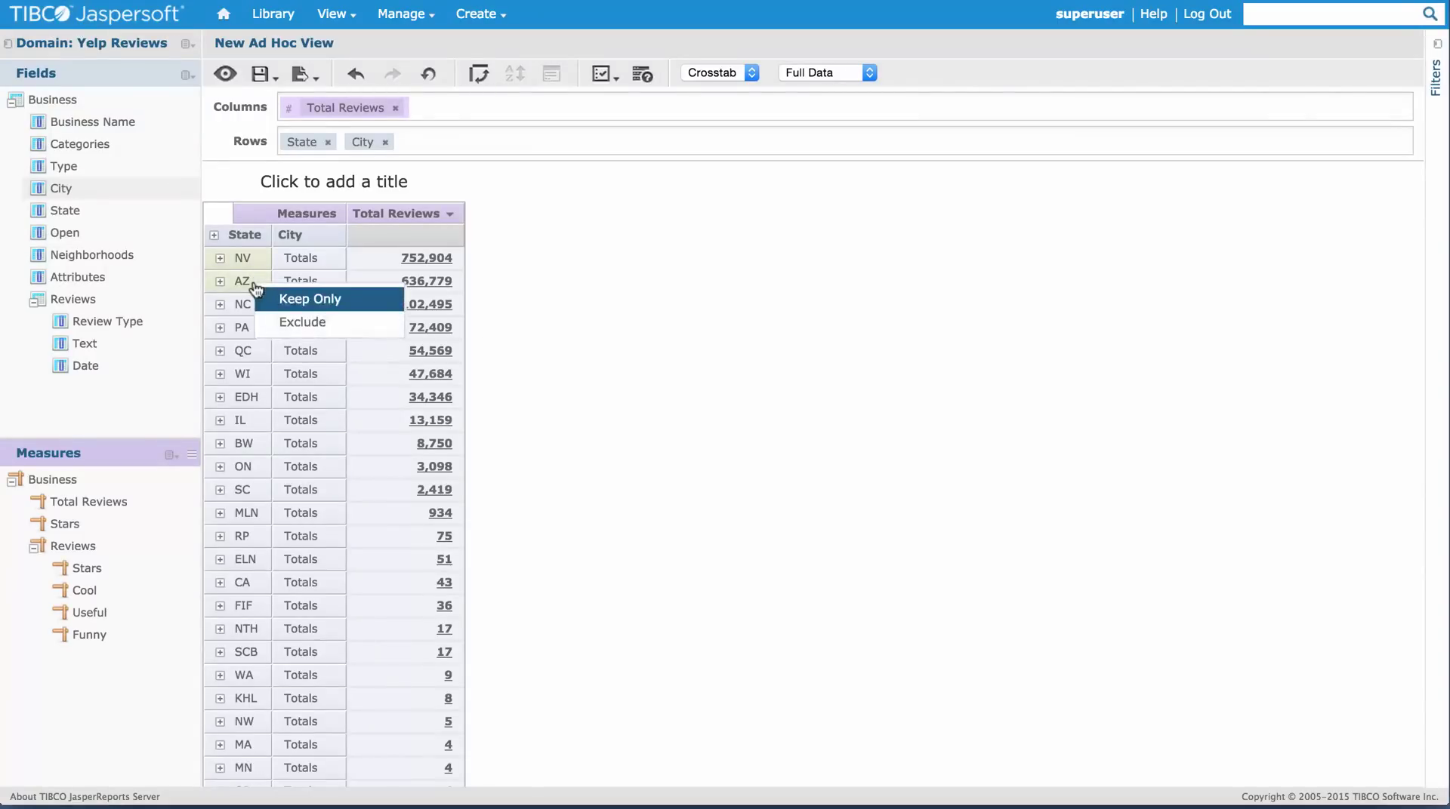
click(293, 302)
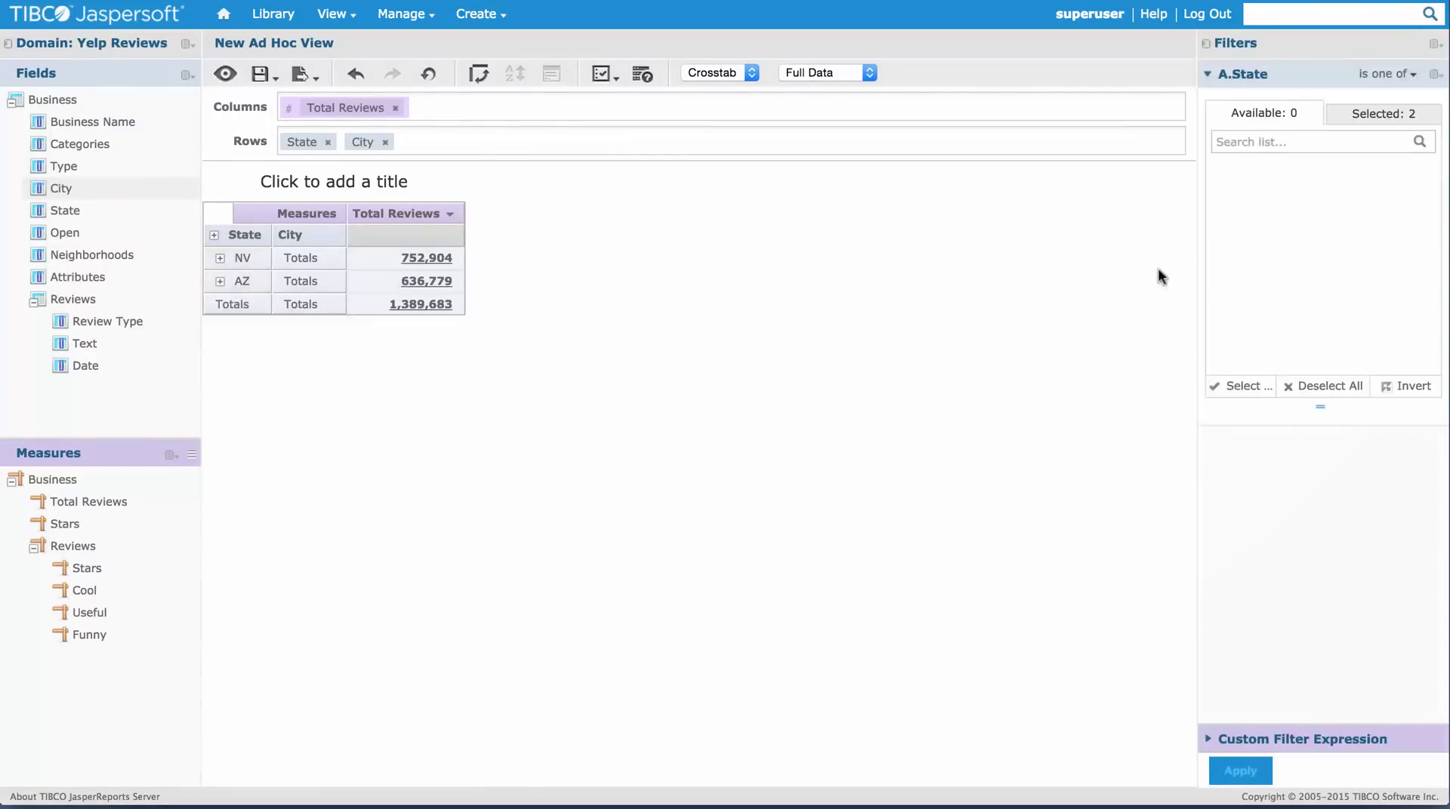
click(1408, 121)
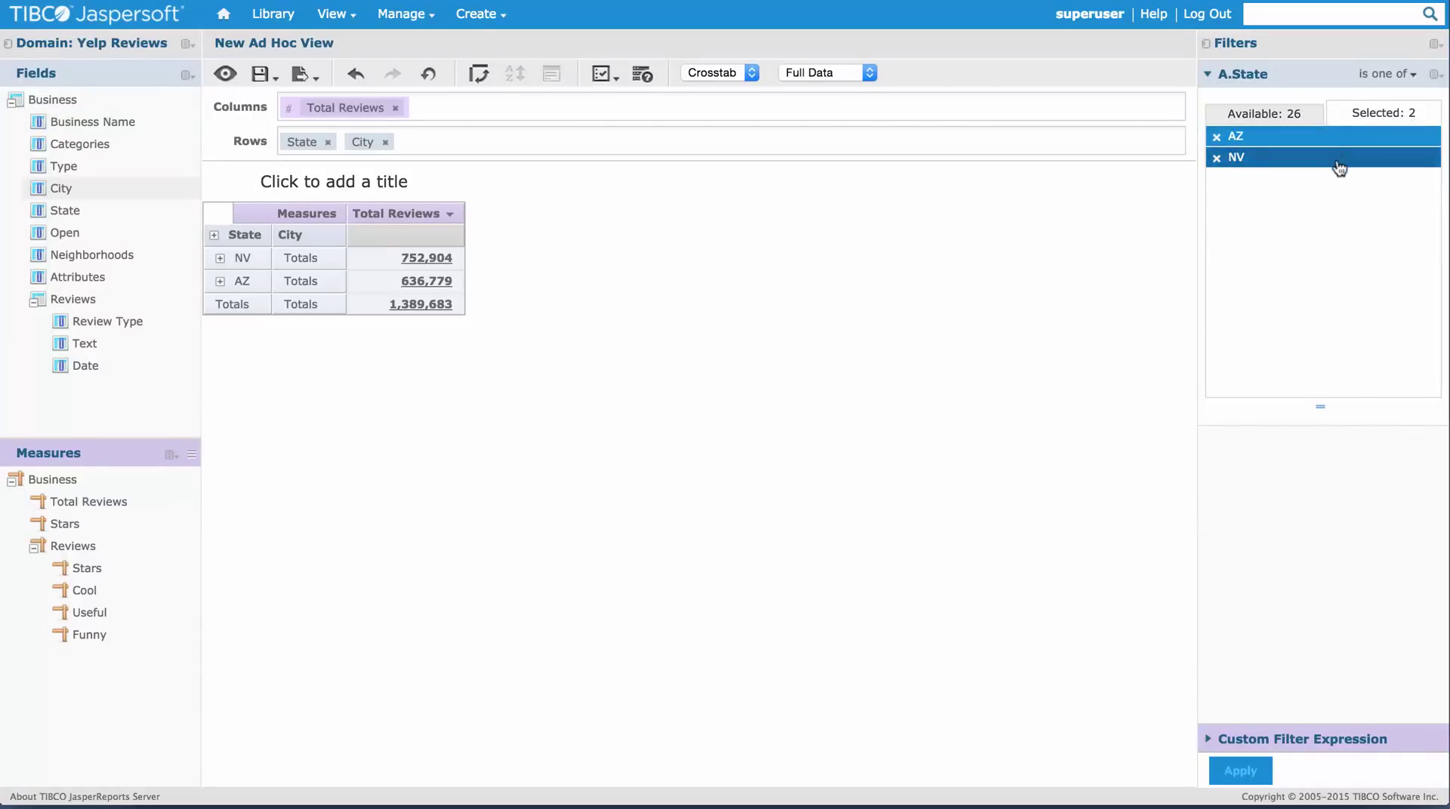
click(1302, 137)
click(1272, 117)
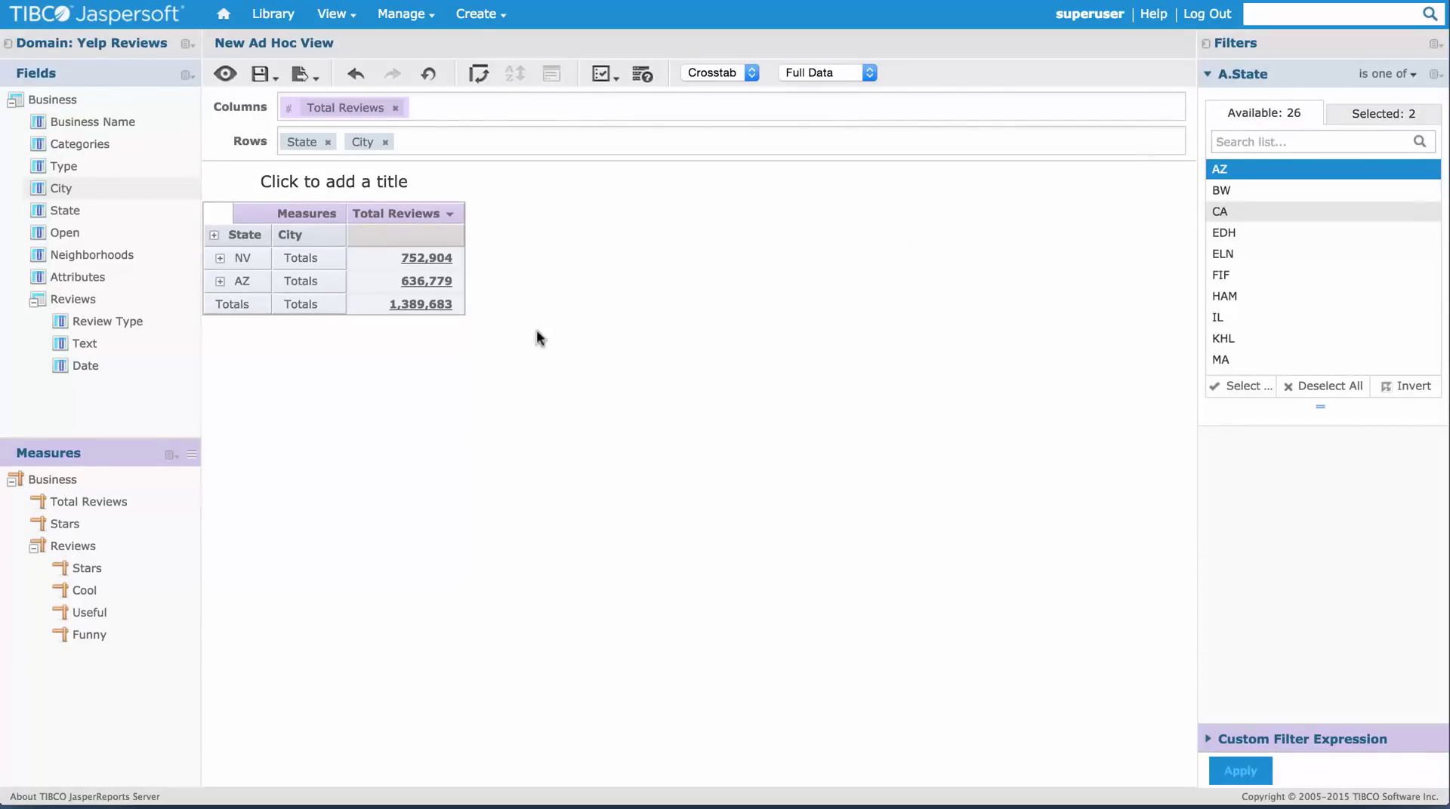
click(213, 235)
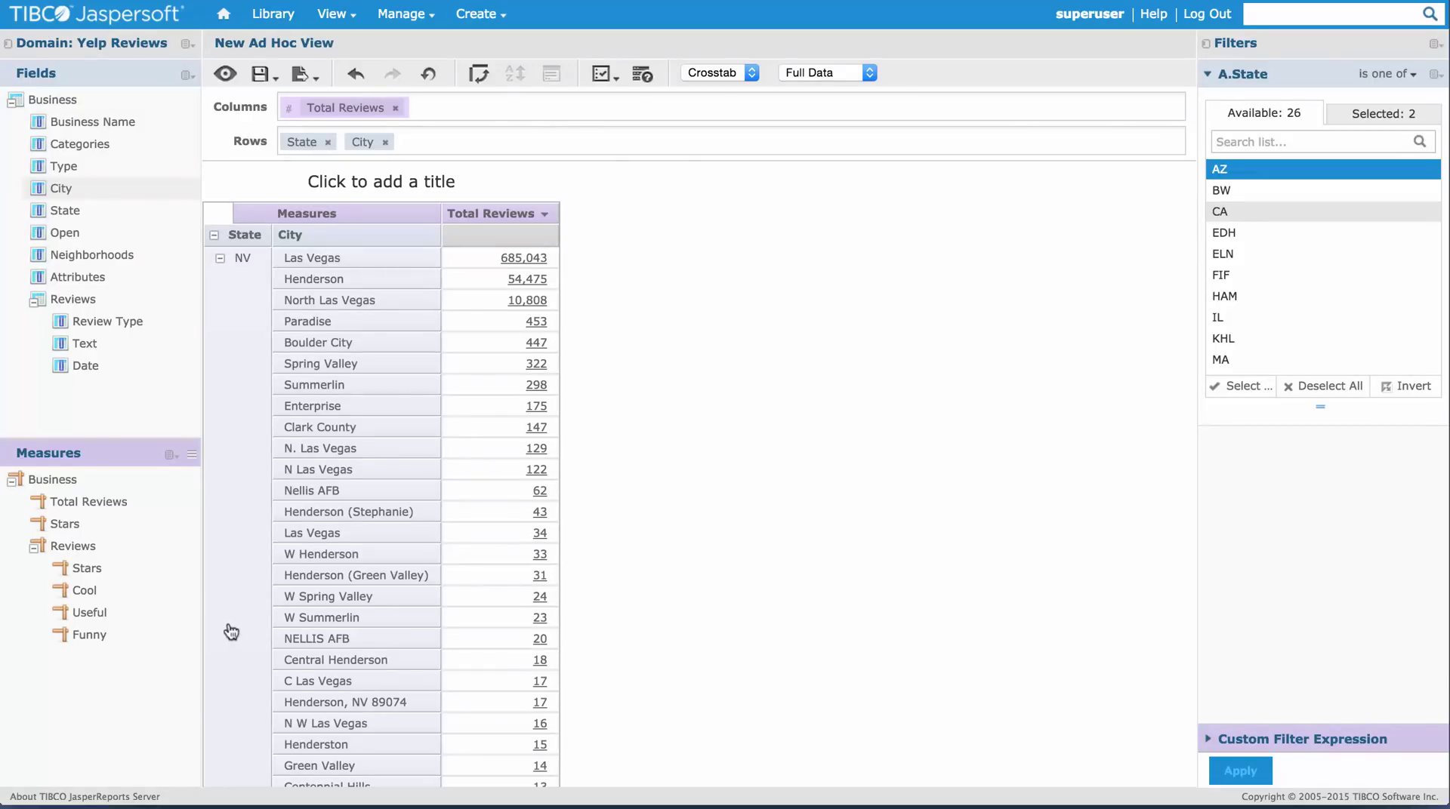
Apply a Categories filter with the 'contains' operator and value 'Bar'
right_click(89, 144)
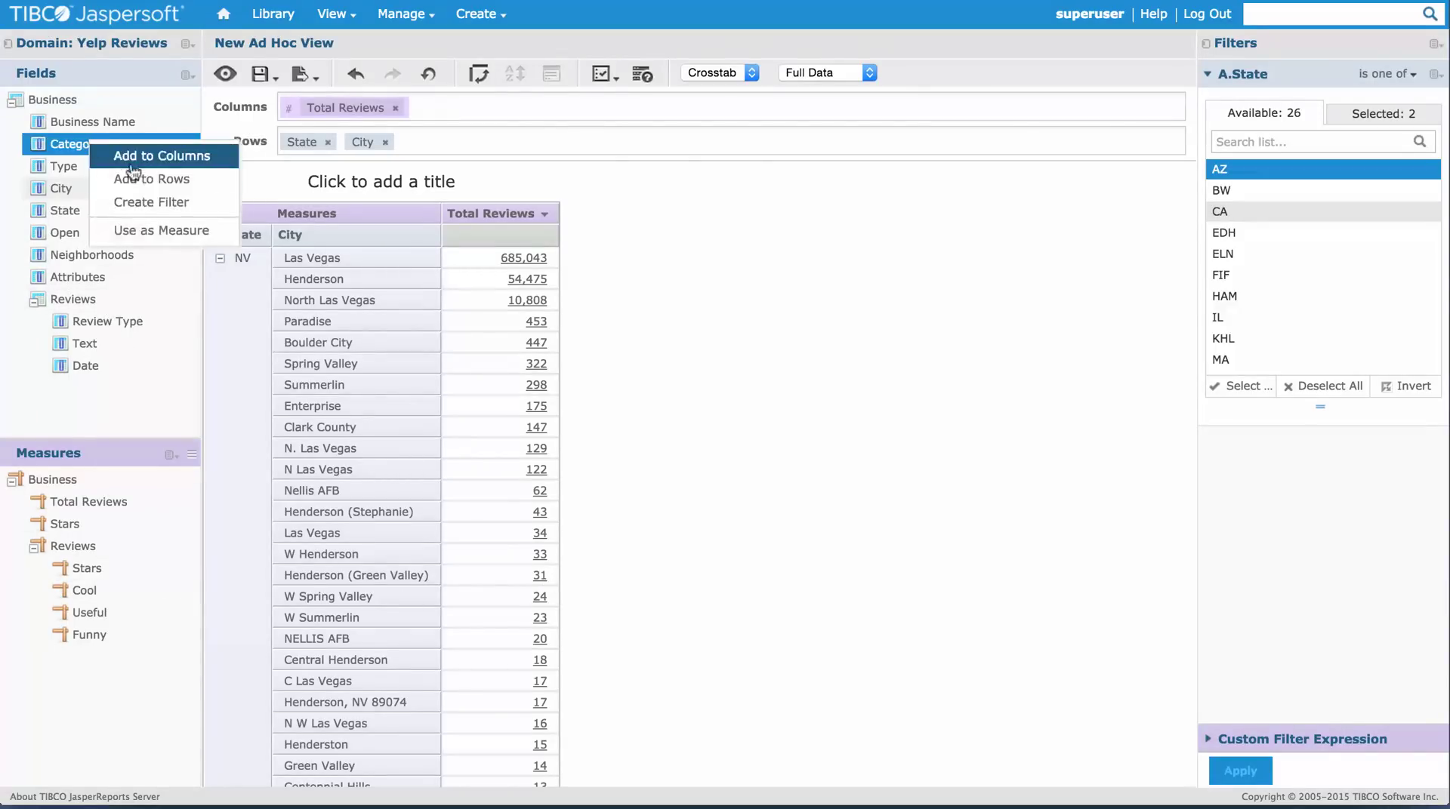
click(159, 203)
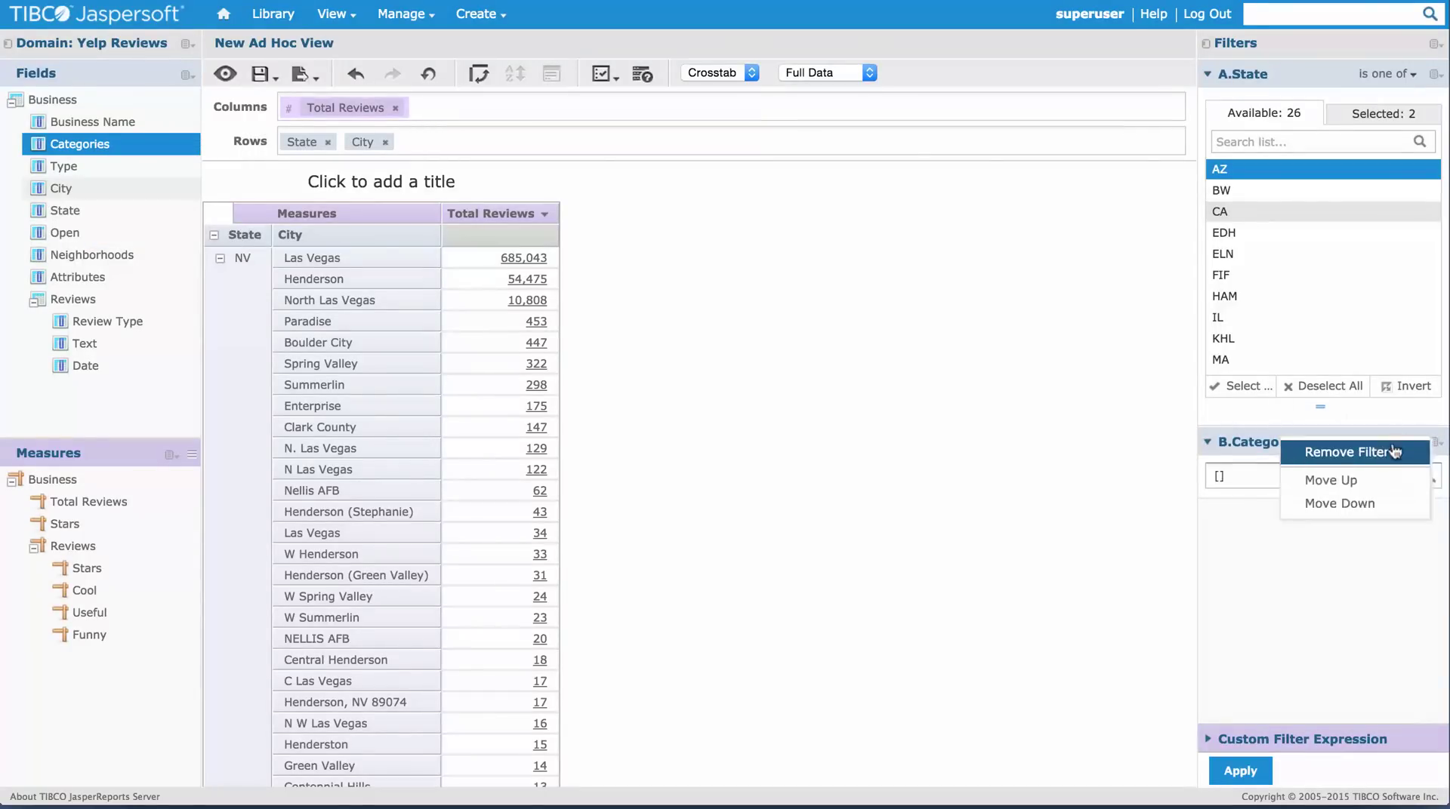
click(1386, 442)
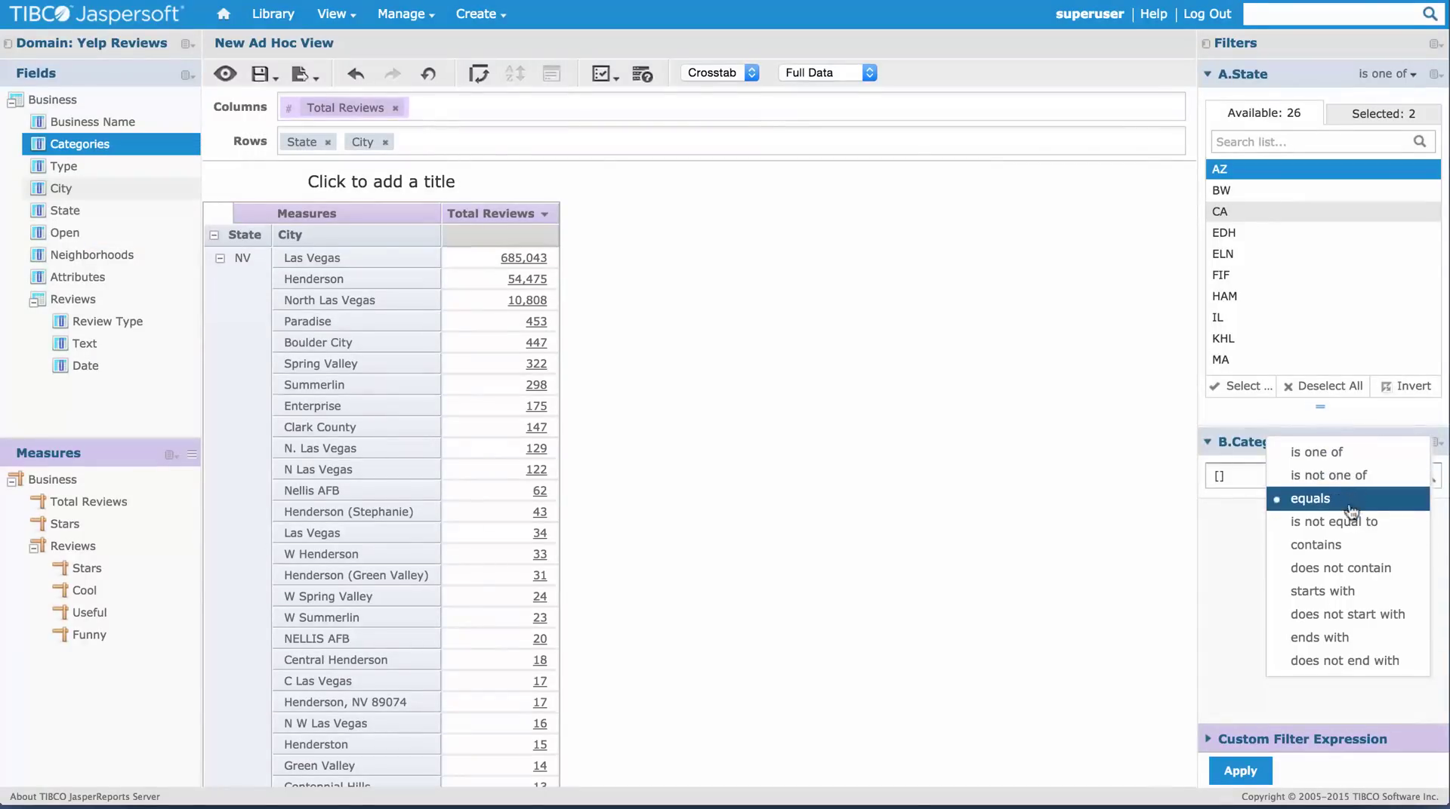
click(1349, 547)
click(1294, 476)
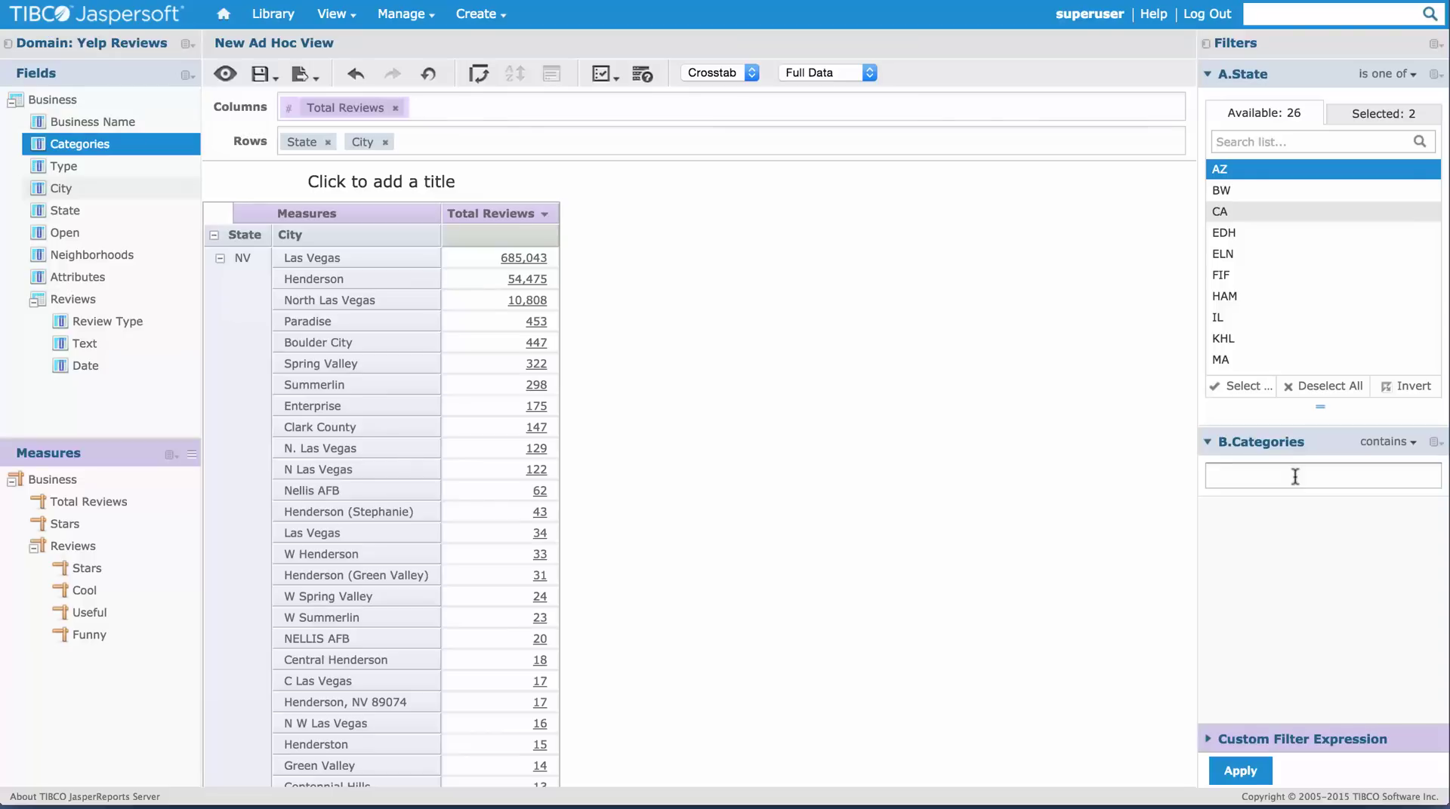
text(Bar)
click(1253, 773)
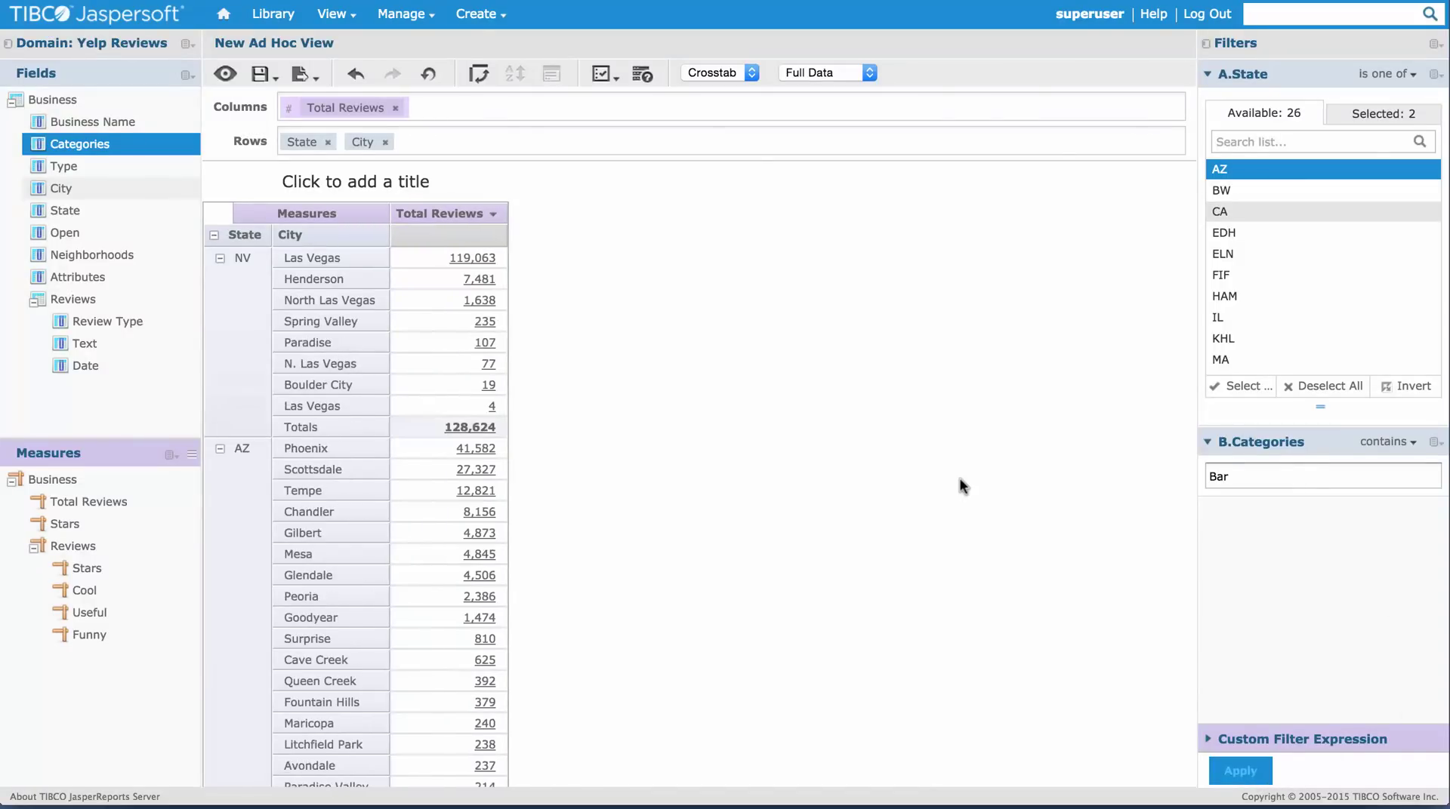
Switch the view to a chart and break it down to individual cities
click(729, 72)
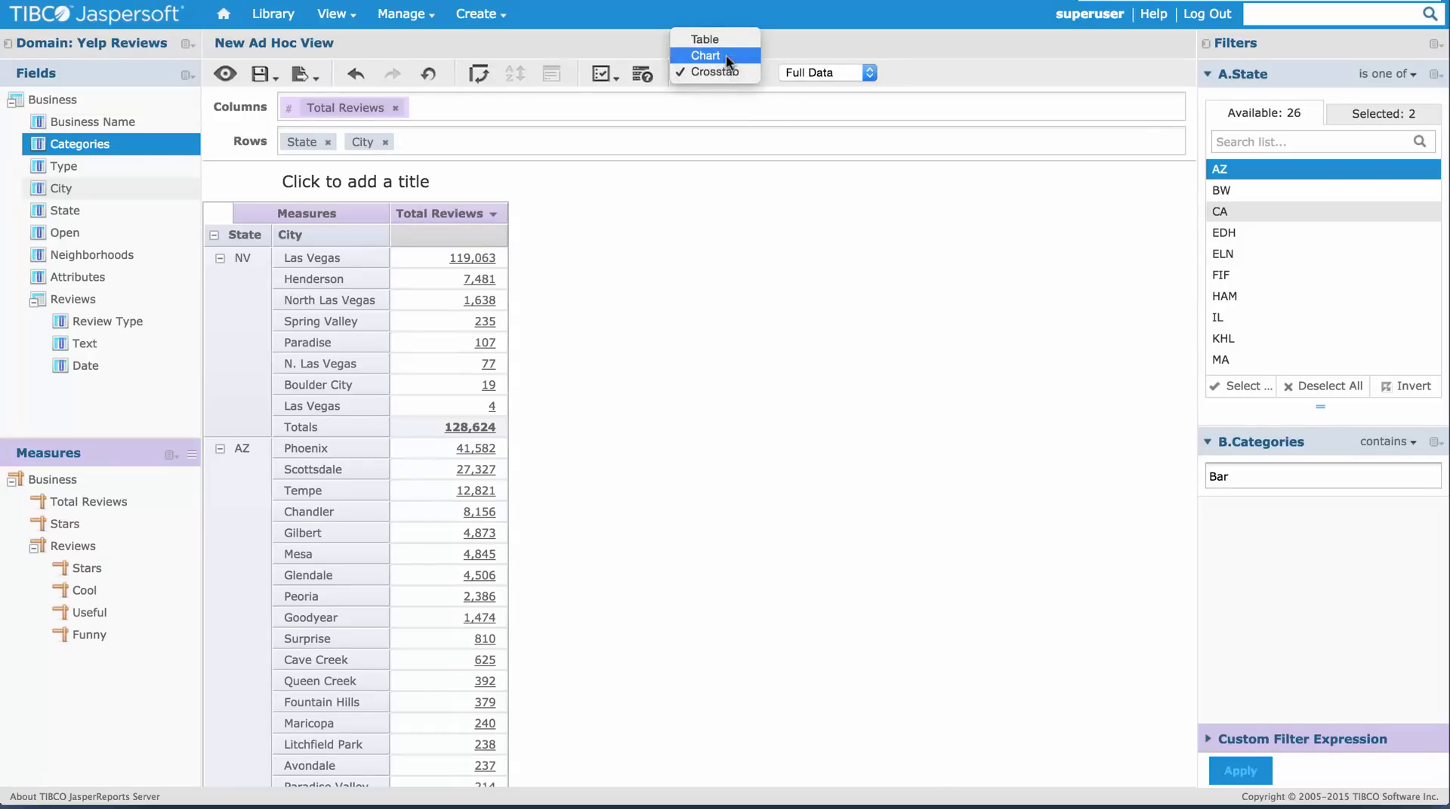
click(726, 55)
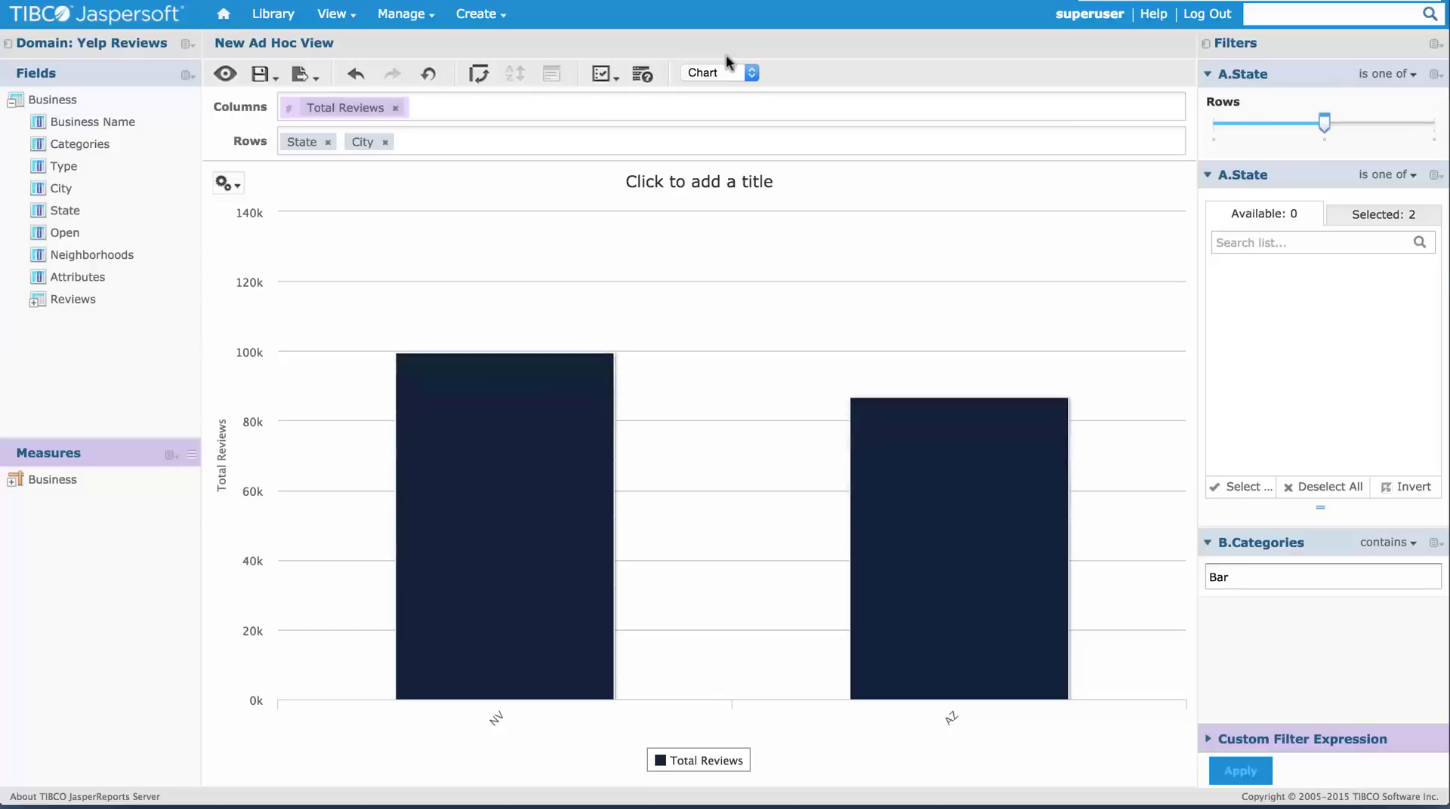
click(1427, 137)
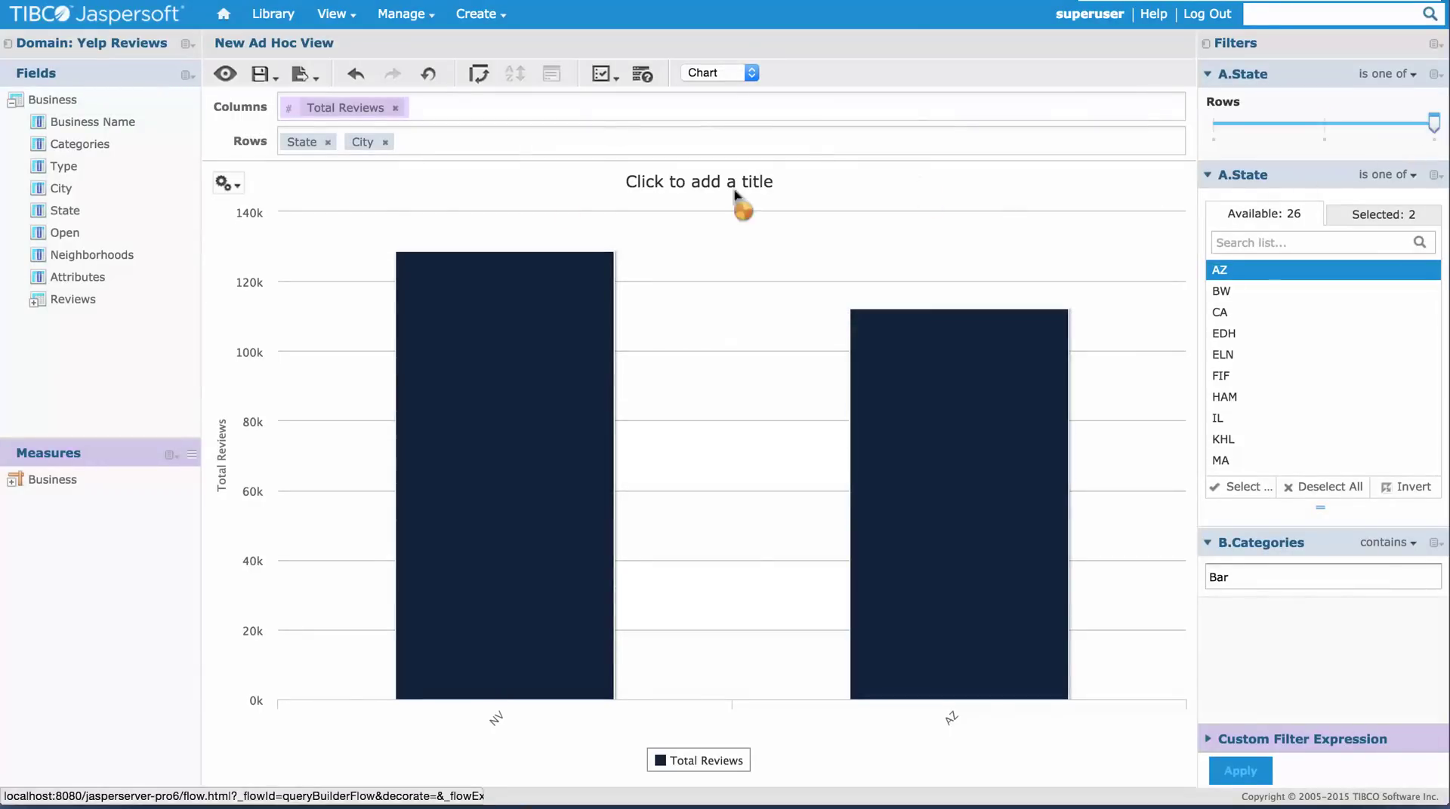
click(222, 184)
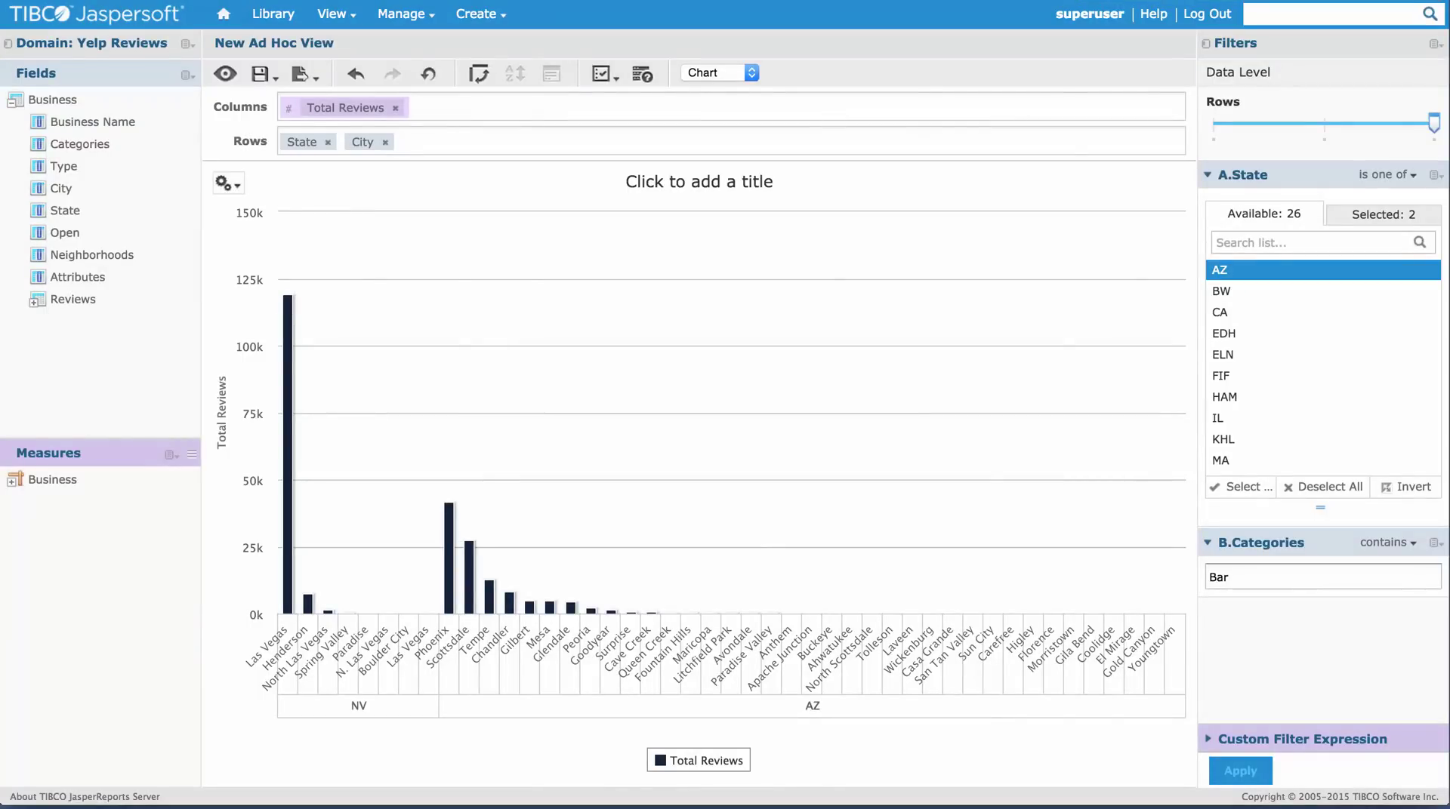
In the Cloudera VM, open the Impala Queries page and scroll to recently completed queries
mouse_move(1133, 796)
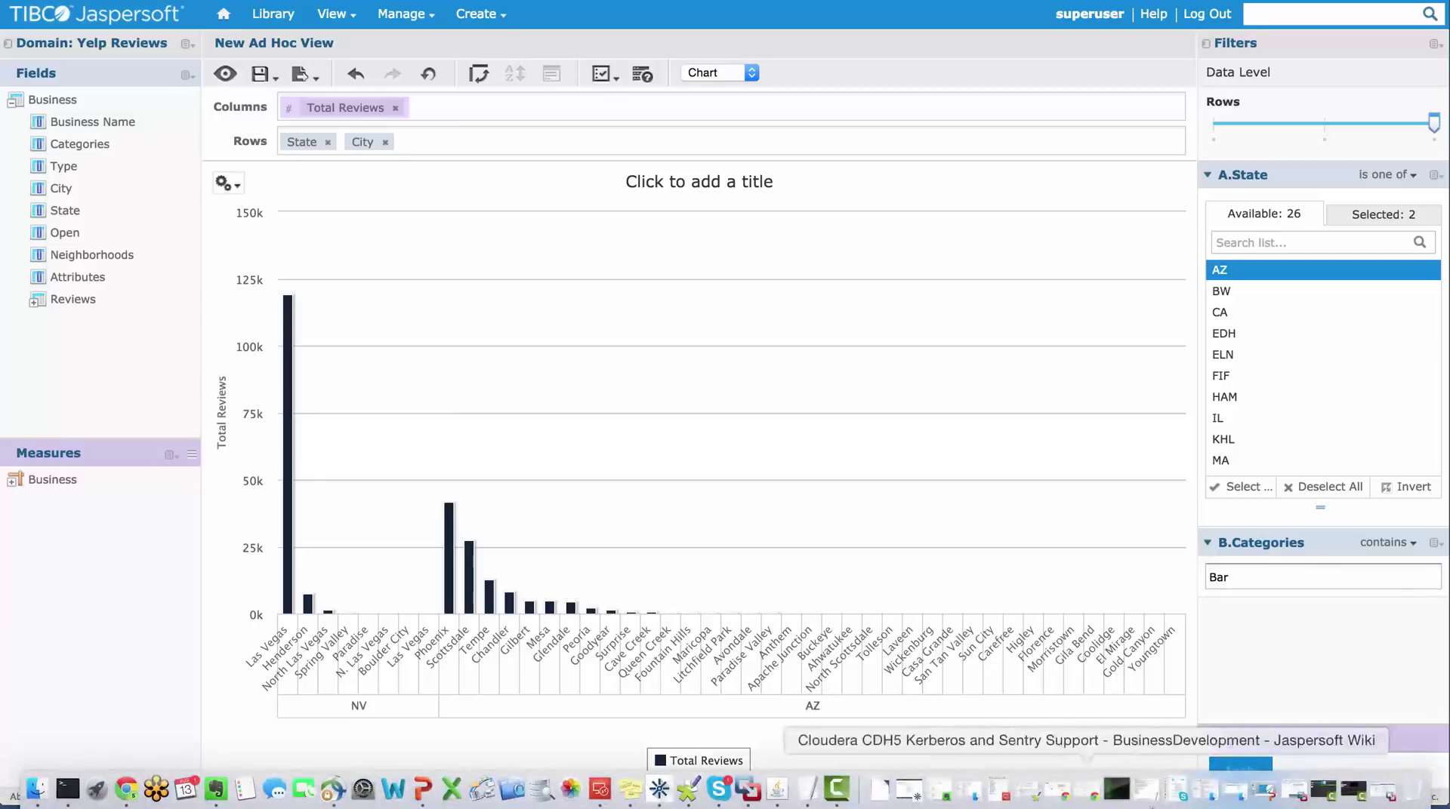
click(1323, 790)
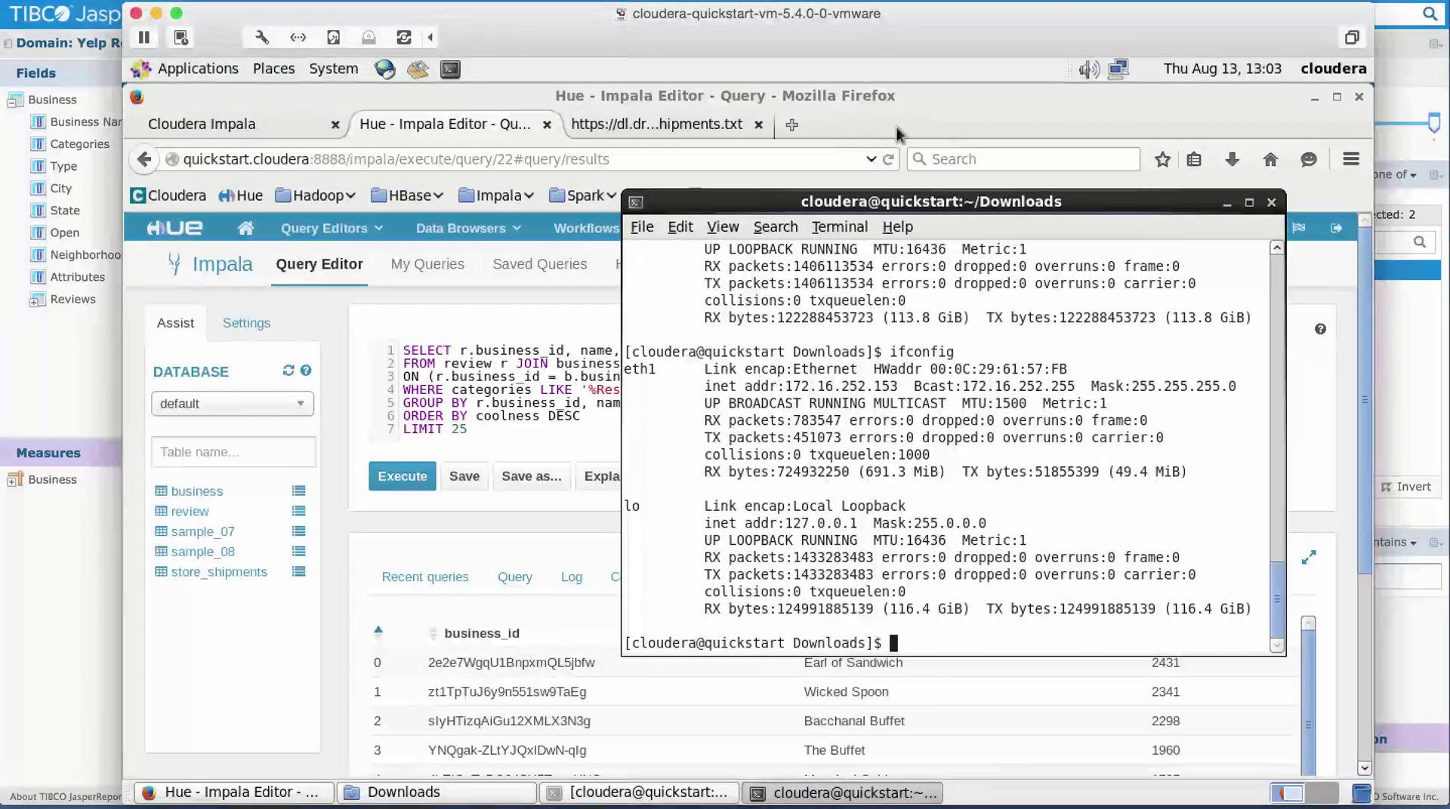
click(1224, 204)
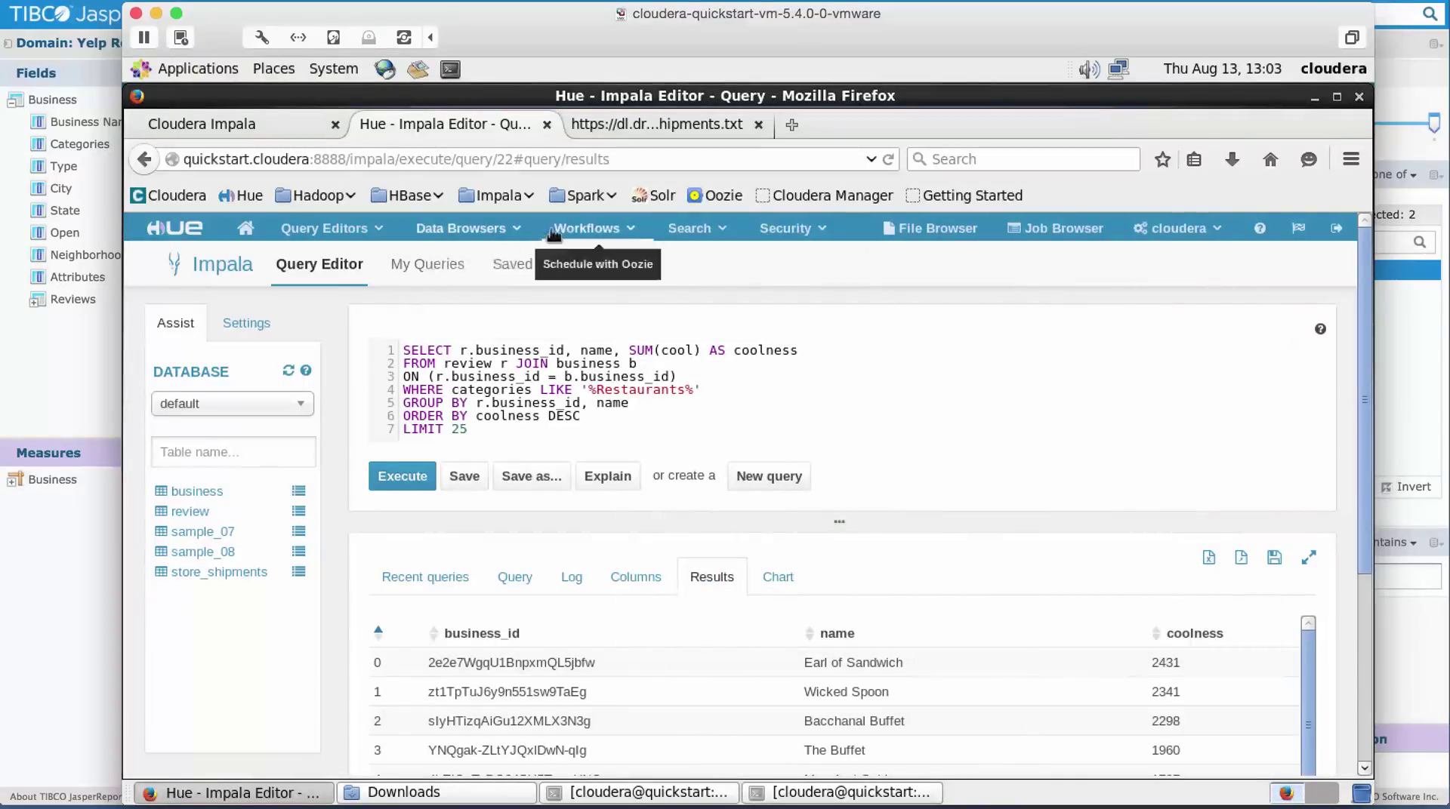
click(496, 194)
click(507, 224)
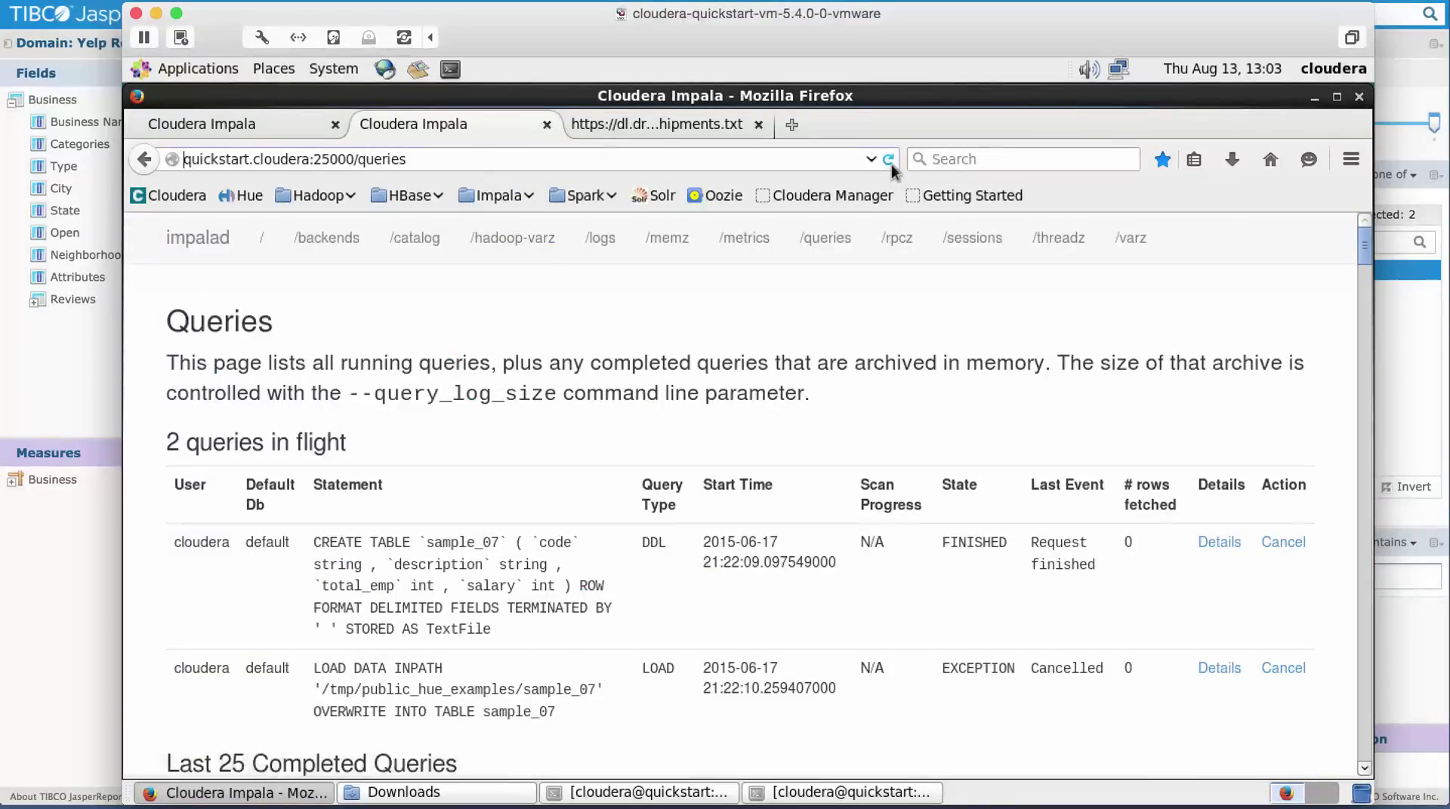
drag(1357, 254, 1359, 288)
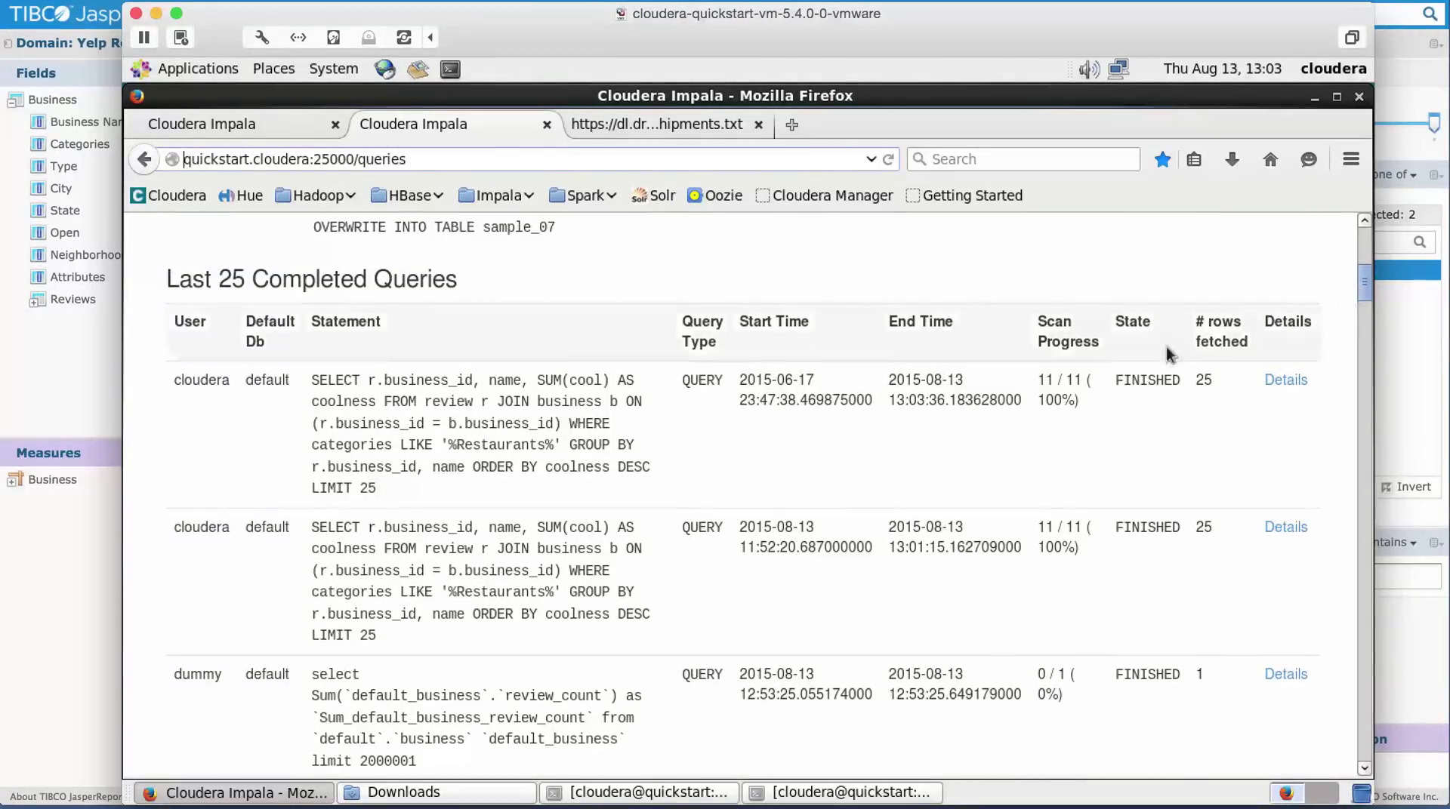